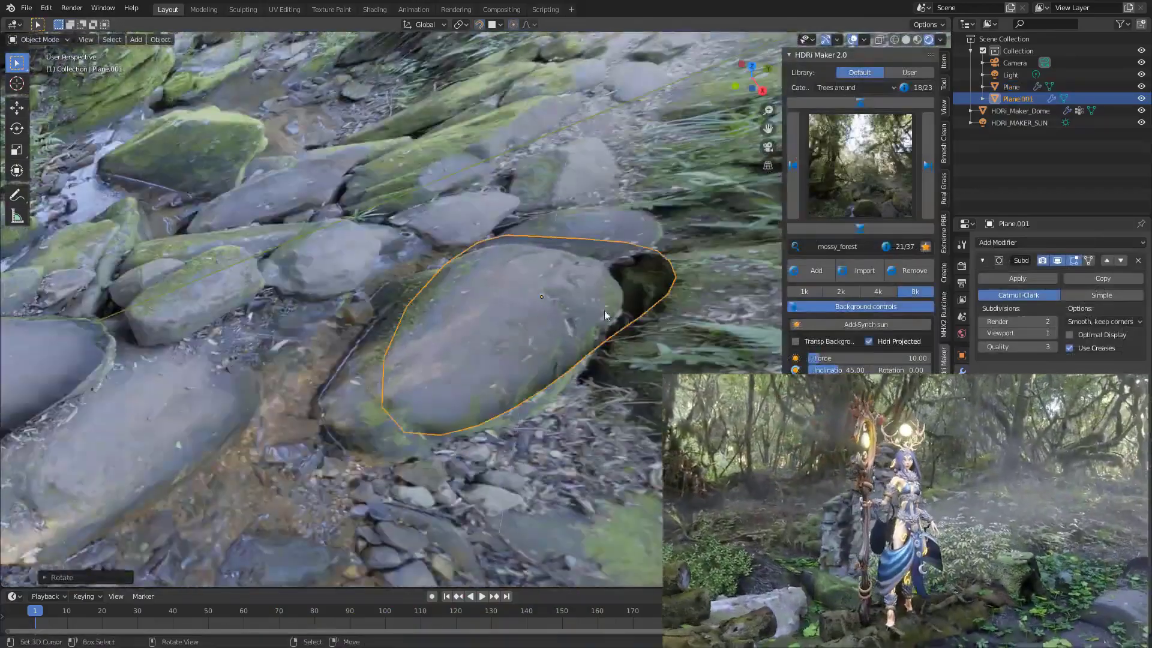
- Reposition the selected Plane.001 on the boulder and clear the selection
key("g")
left_click(603, 311)
key("alt+a")
- Add a Landscape mesh over the stream bed, resized and lowered into the ground
key("shift+a")
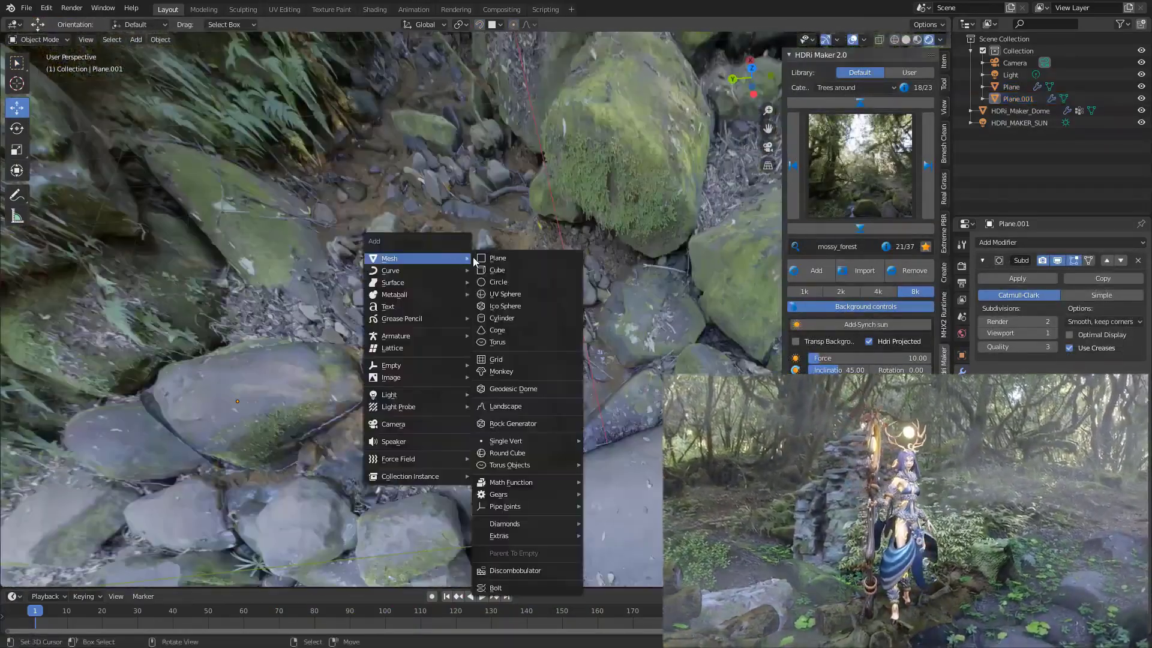
left_click(504, 406)
middle_click_drag(504, 406, 492, 336)
left_click_drag(421, 264, 436, 359)
left_click(17, 149)
middle_click_drag(437, 360, 450, 390)
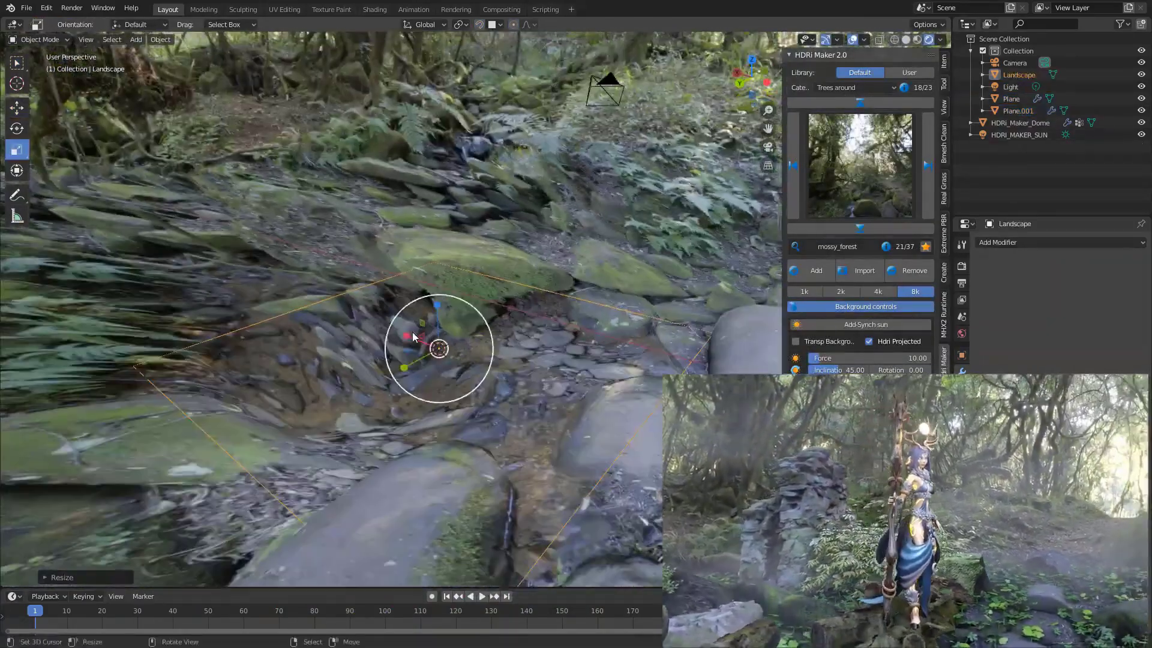
left_click(17, 107)
left_click_drag(443, 309, 445, 360)
- Add a plane over the stream bed and scale it to cover the water area
middle_click_drag(445, 360, 488, 343)
key("shift+a")
mouse_move(489, 342)
left_click(540, 16)
key("s")
left_click(591, 298)
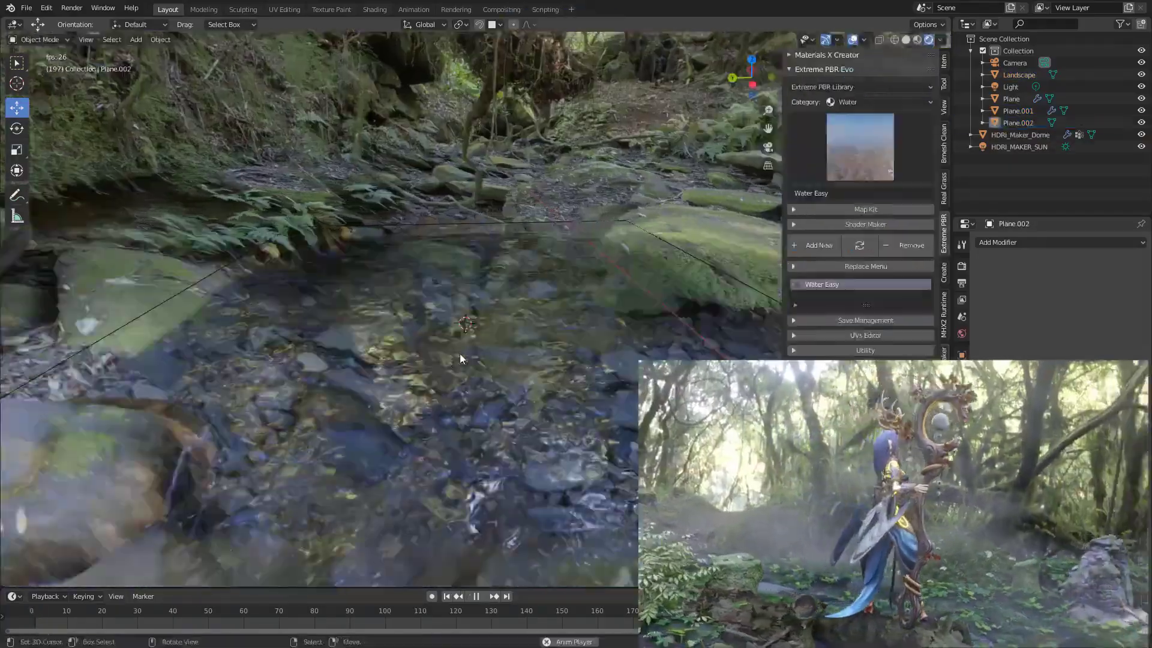
middle_click_drag(459, 354, 460, 300)
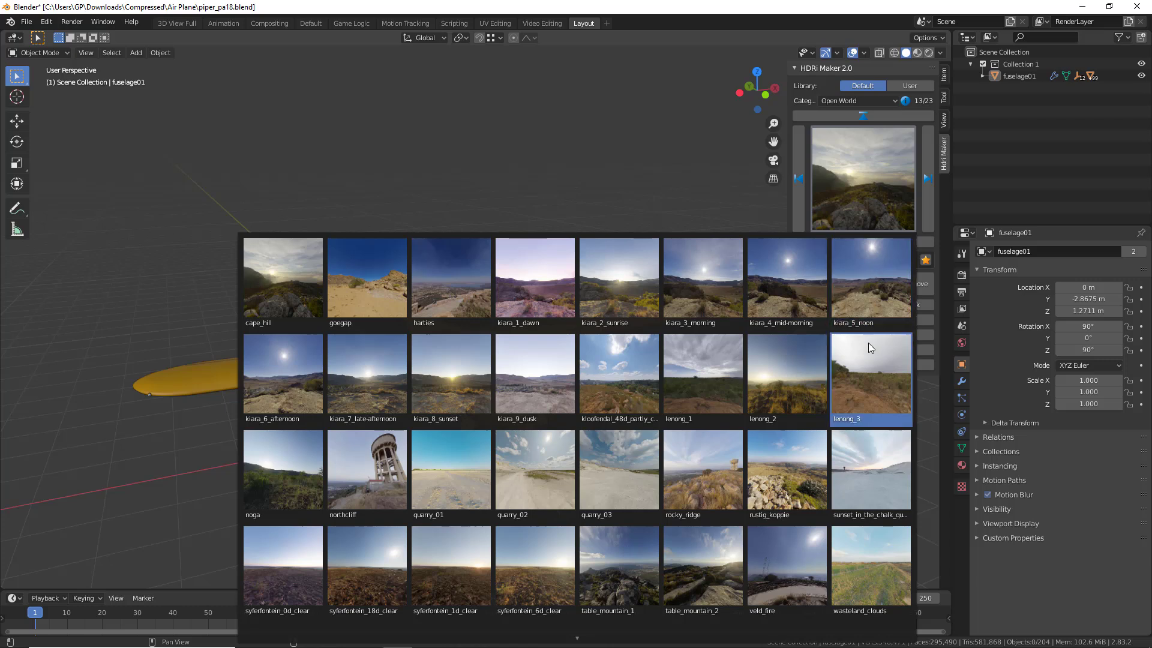
- Load the kiara_8_sunset background around the airplane at 8k resolution
left_click(451, 374)
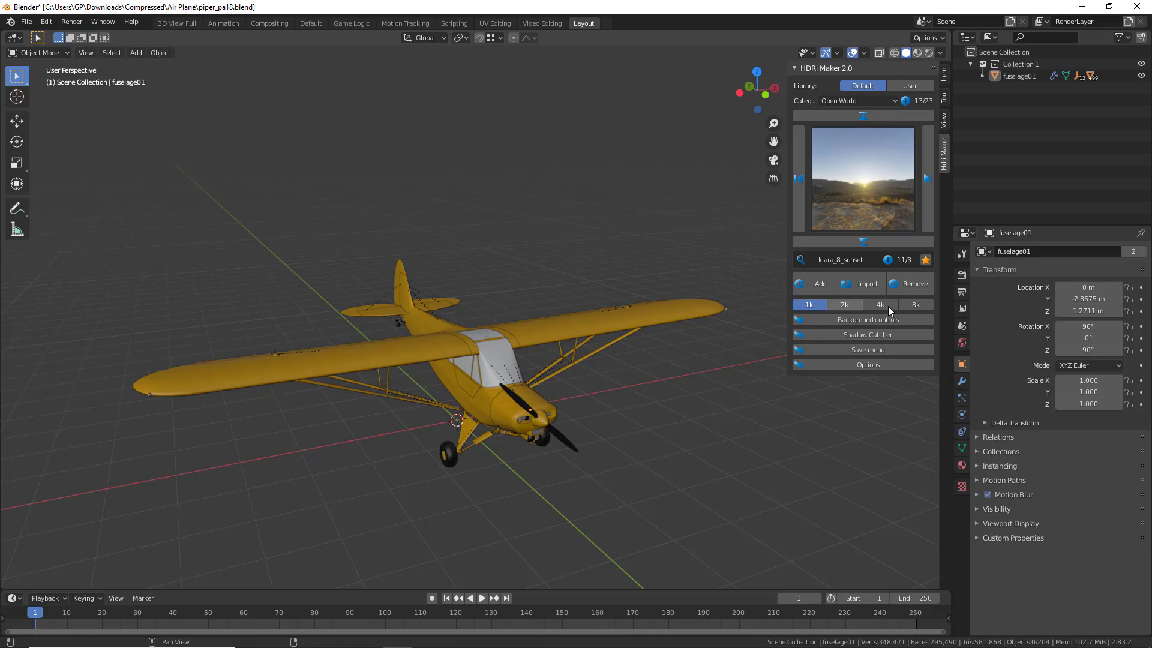
left_click(923, 305)
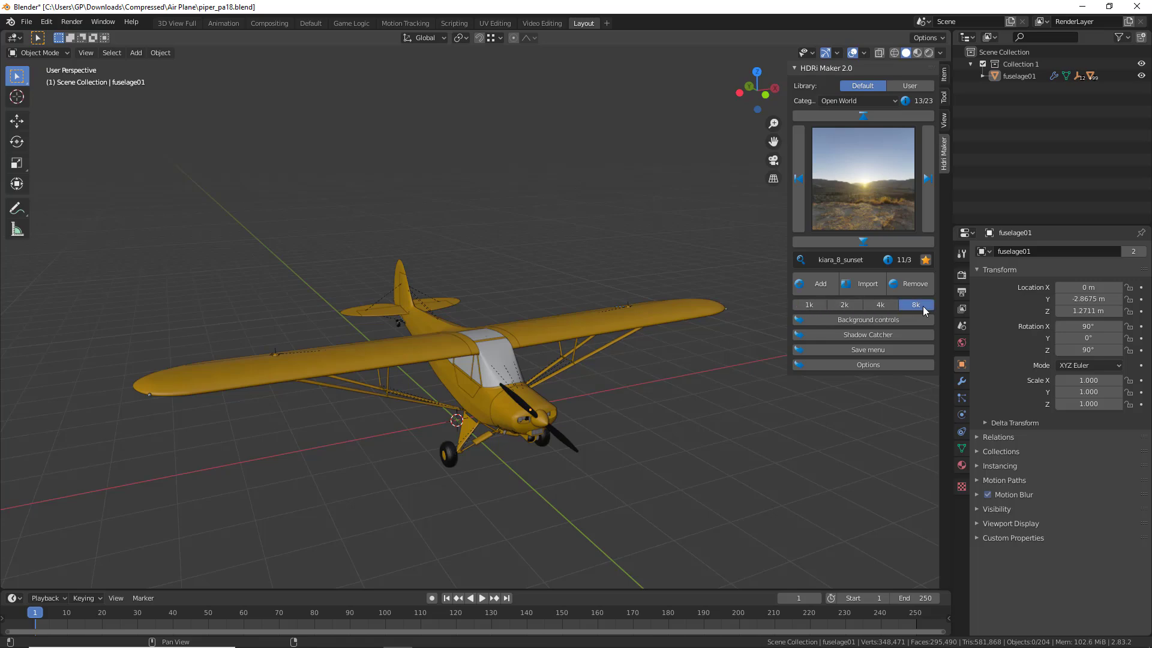
left_click(829, 290)
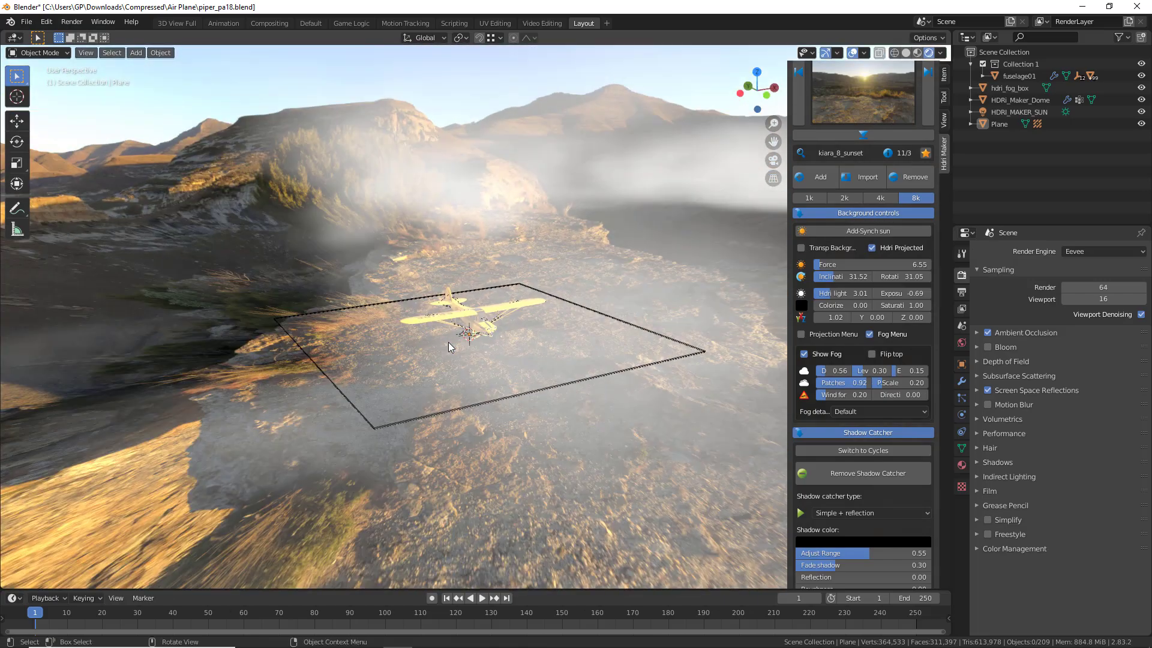
scroll(472, 330, "up", 5)
middle_click_drag(520, 364, 543, 353)
scroll(544, 353, "up", 2)
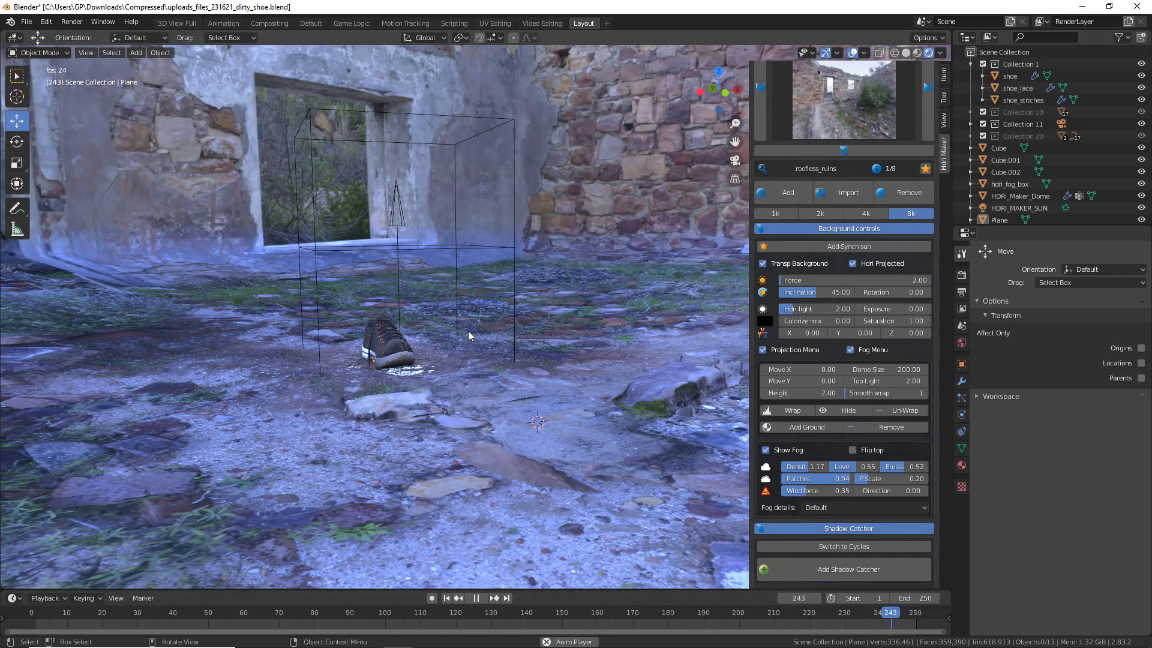
middle_click_drag(468, 327, 355, 360)
scroll(357, 359, "down", 11)
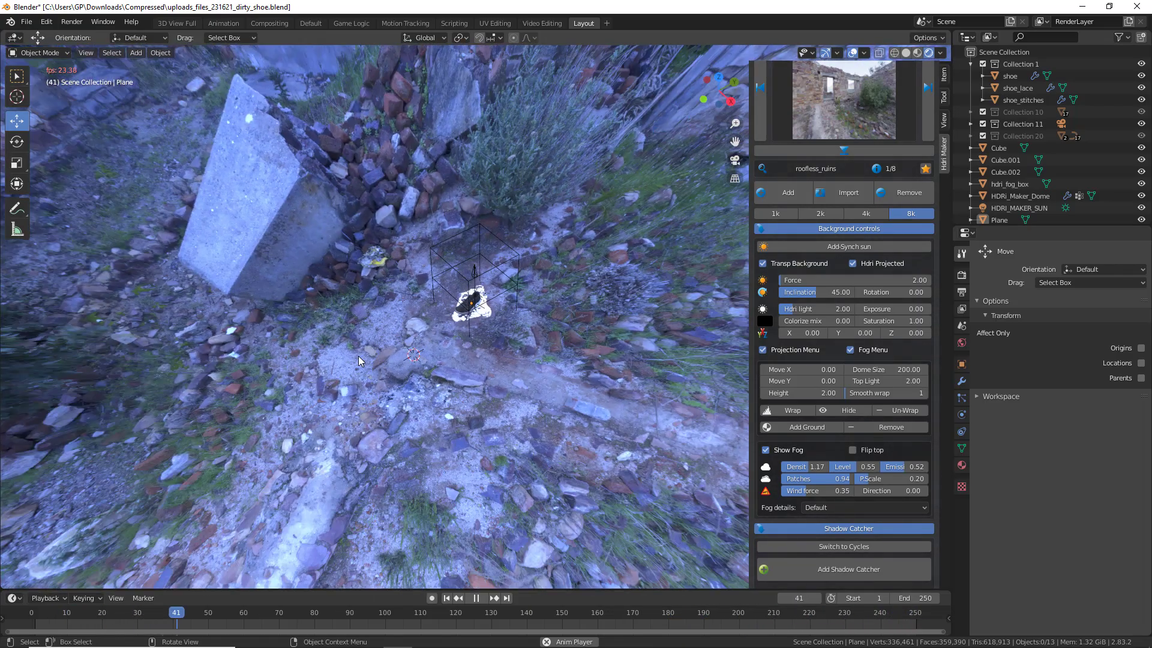
scroll(408, 318, "up", 11)
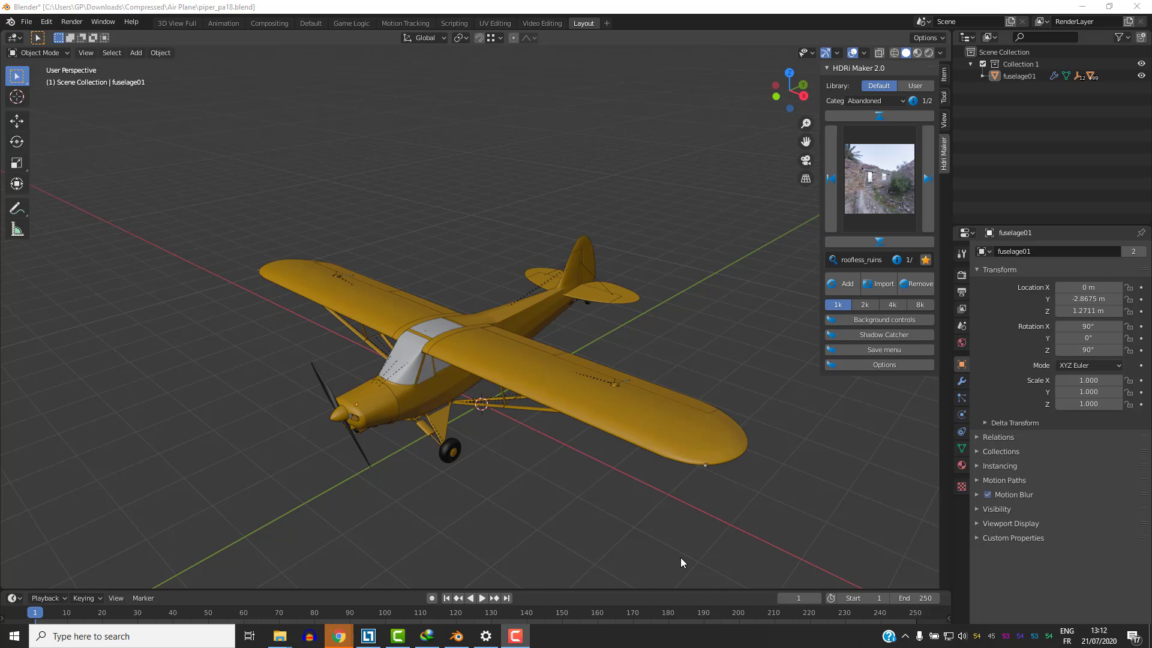
left_click_drag(758, 204, 152, 547)
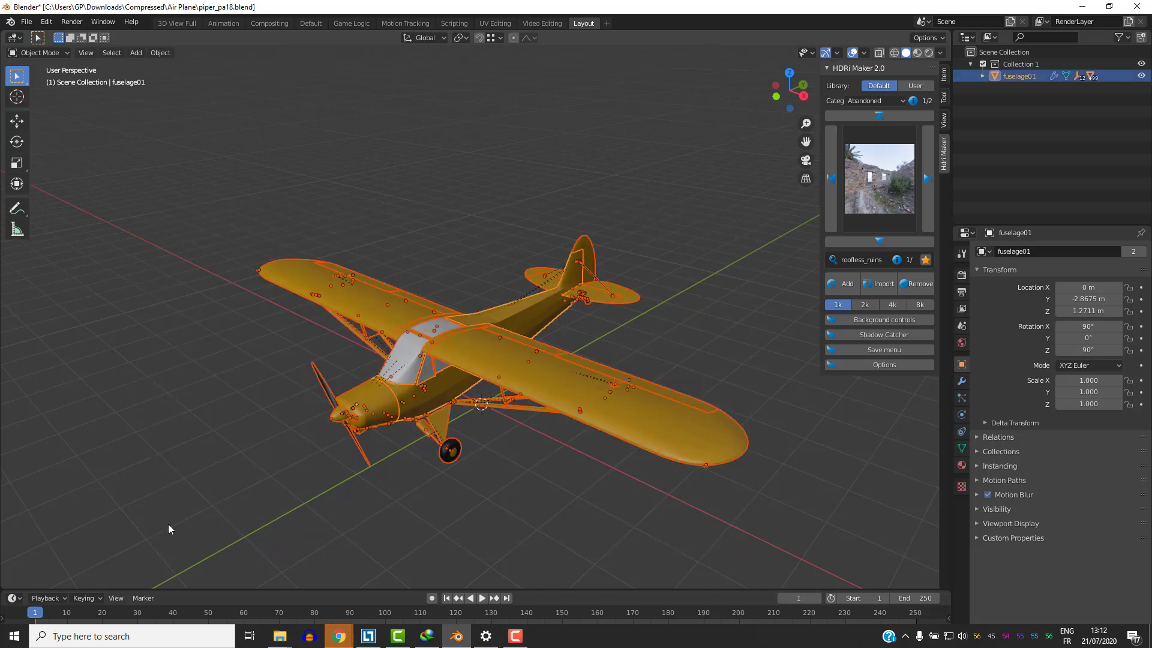
left_click(172, 527)
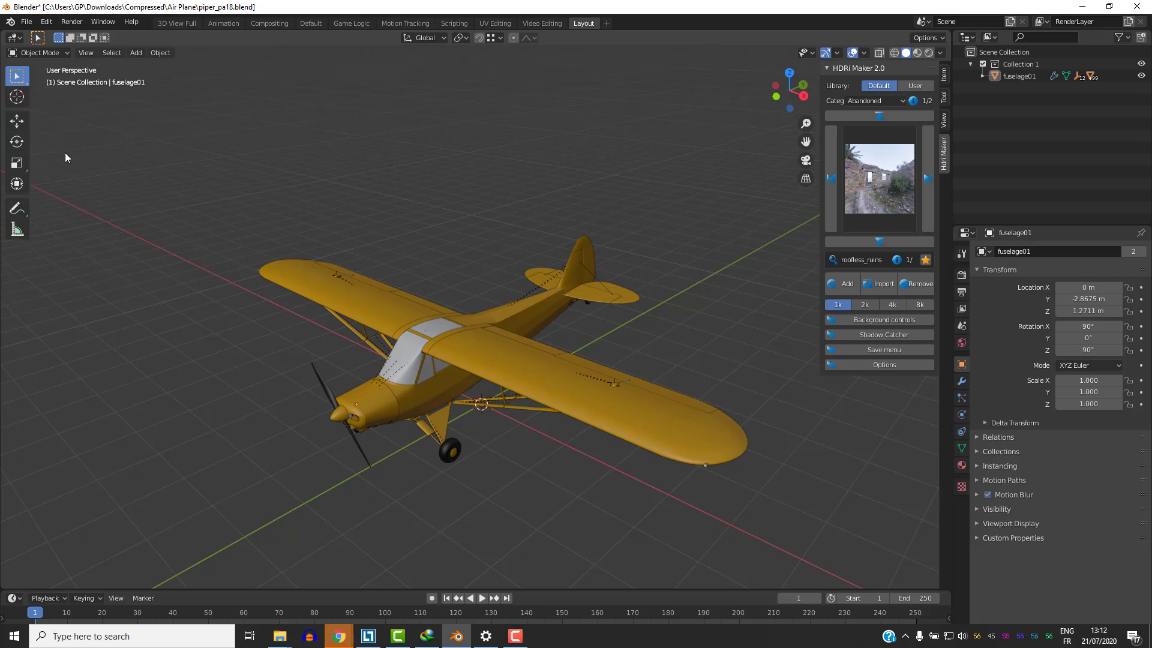
- Open the HDRi Maker add-on preferences at the smart library installation settings
left_click(46, 21)
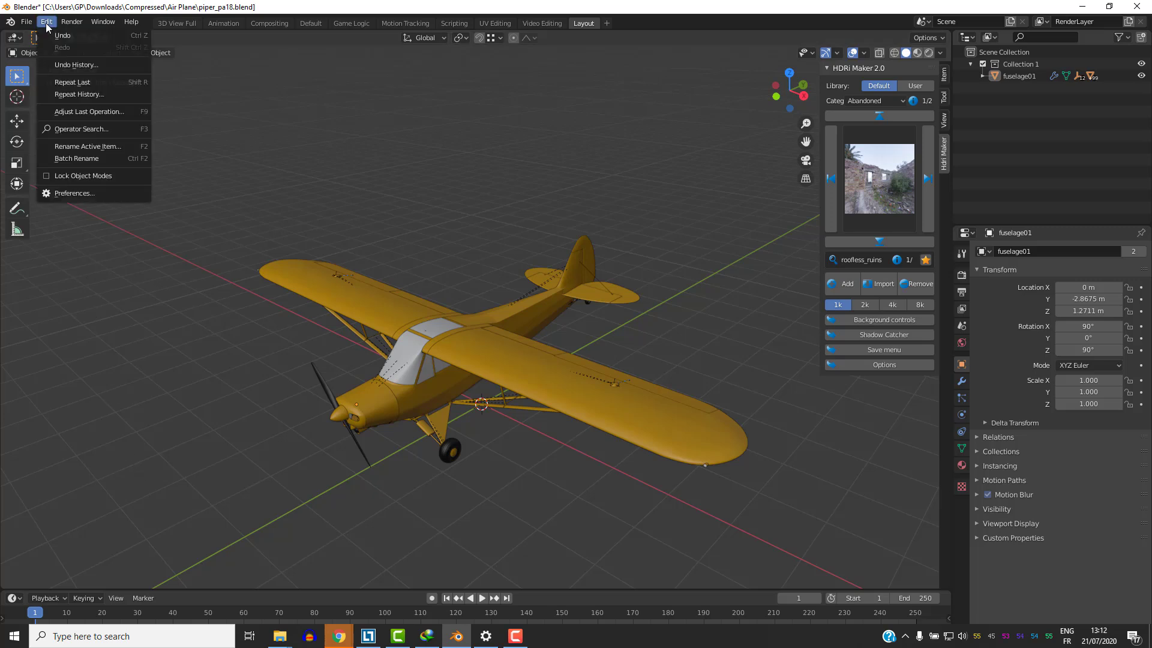
left_click(63, 193)
left_click_drag(187, 22, 222, 81)
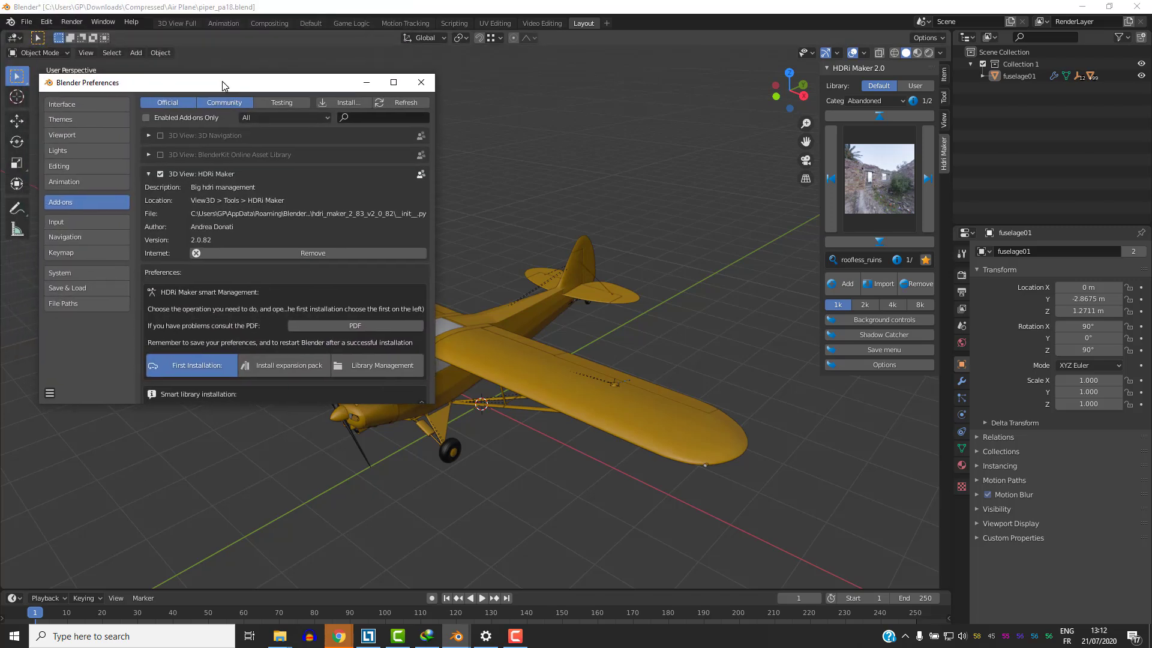
left_click(348, 103)
scroll(225, 285, "down", 10)
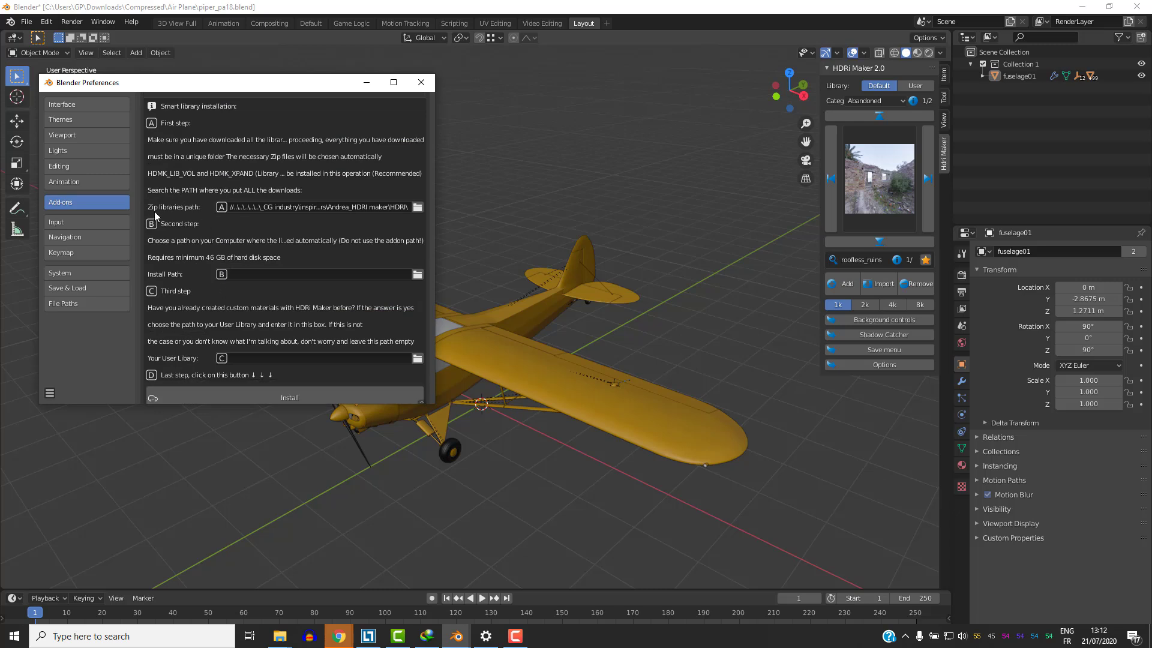
- Check the downloadable HDMK_LIB_VOL archives and set the zip libraries path to the HDRI folder that holds them
left_click(416, 209)
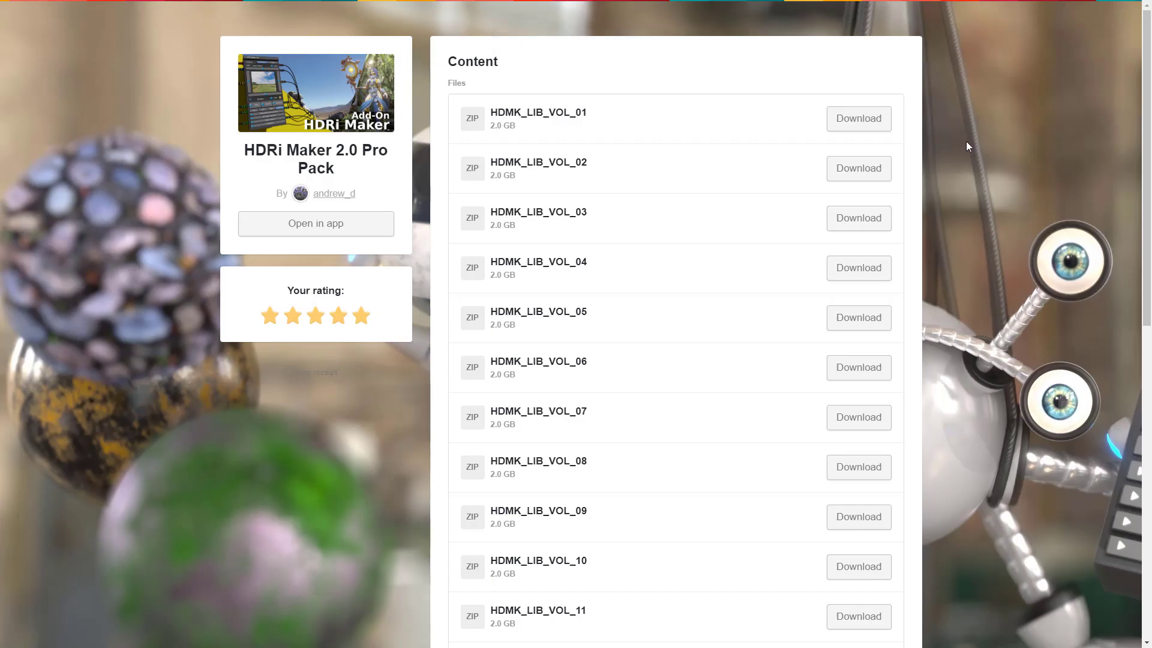
scroll(965, 141, "down", 7)
scroll(965, 142, "down", 3)
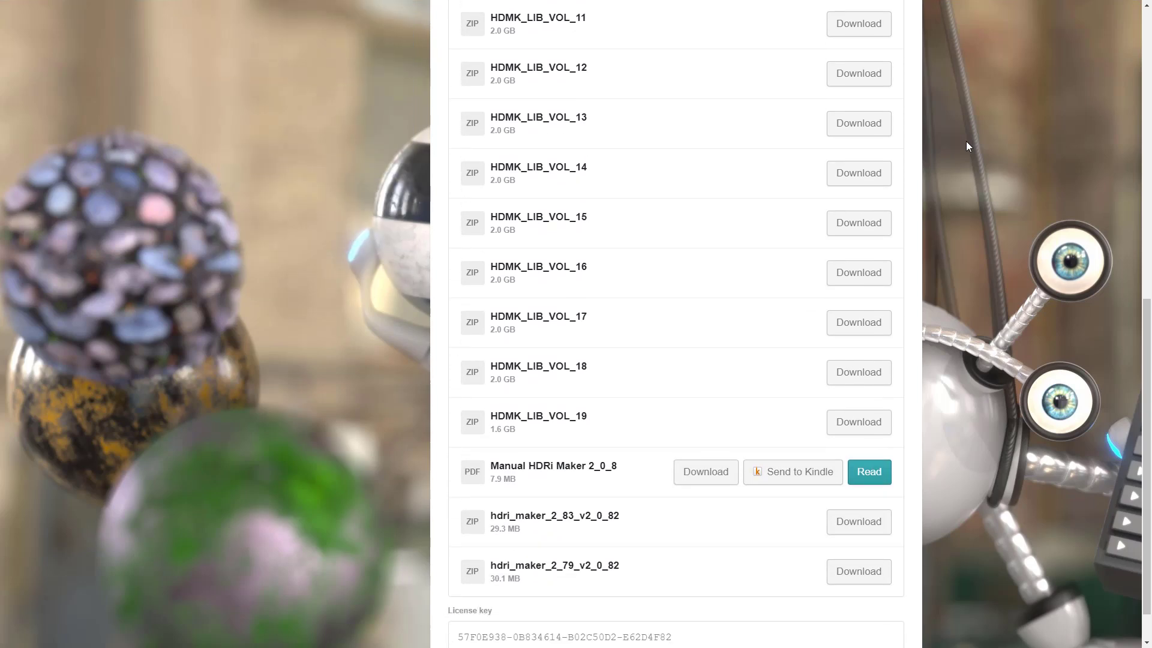
scroll(966, 146, "up", 8)
scroll(966, 149, "up", 2)
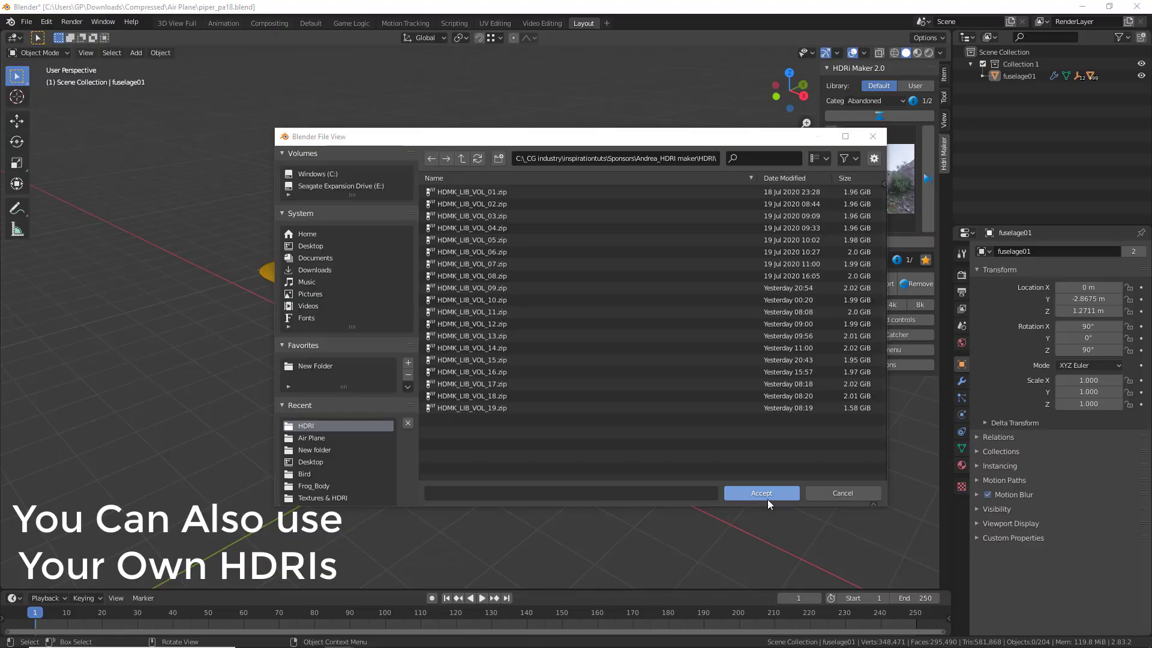
left_click(787, 491)
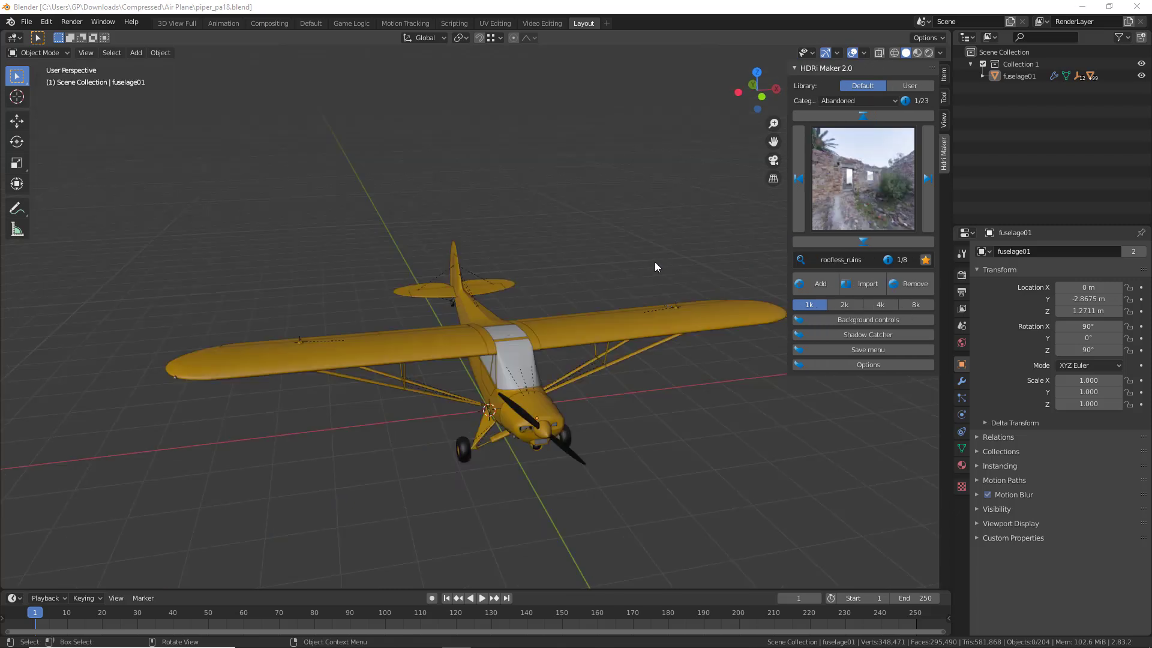
- Pick the kiara_8_sunset HDRI from the Open World category of the default library
middle_click_drag(570, 291, 614, 276)
left_click(847, 101)
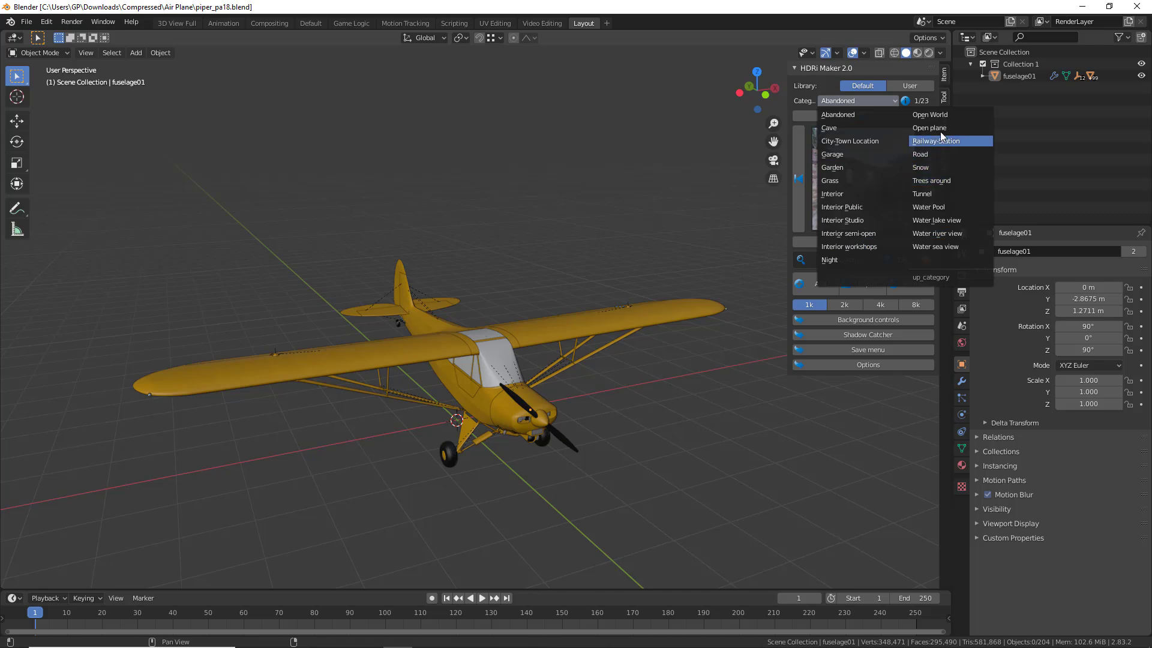
left_click(935, 116)
left_click(873, 160)
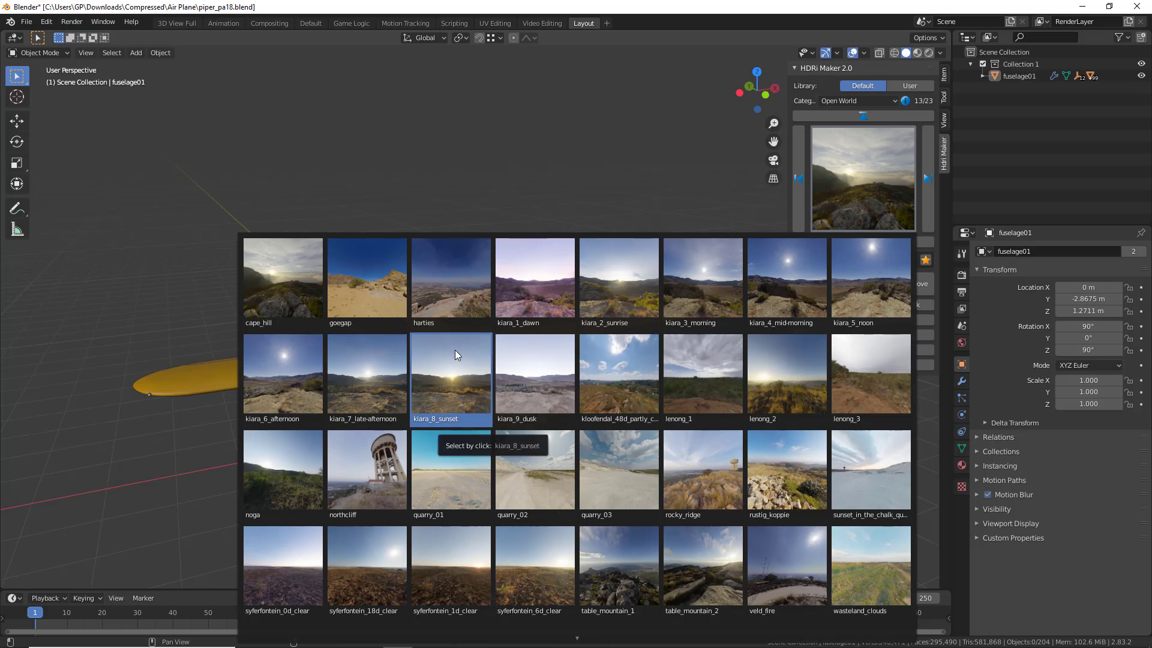
left_click(451, 373)
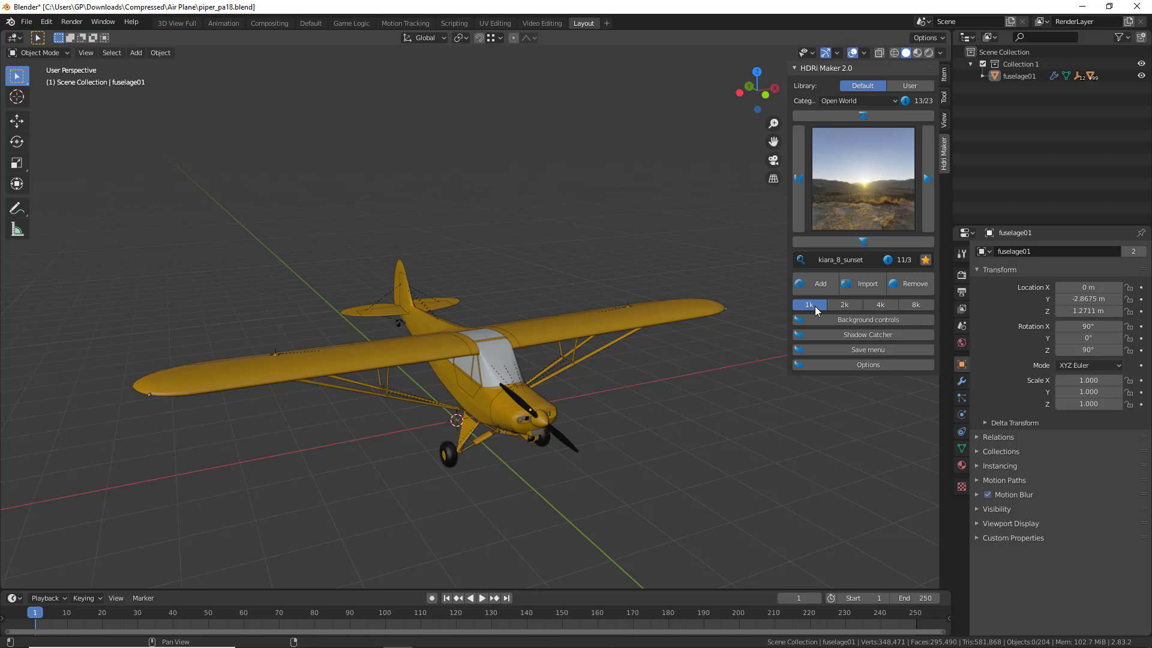
- Add the chosen sunset background at 8k and show the airplane in rendered viewport shading
left_click(918, 304)
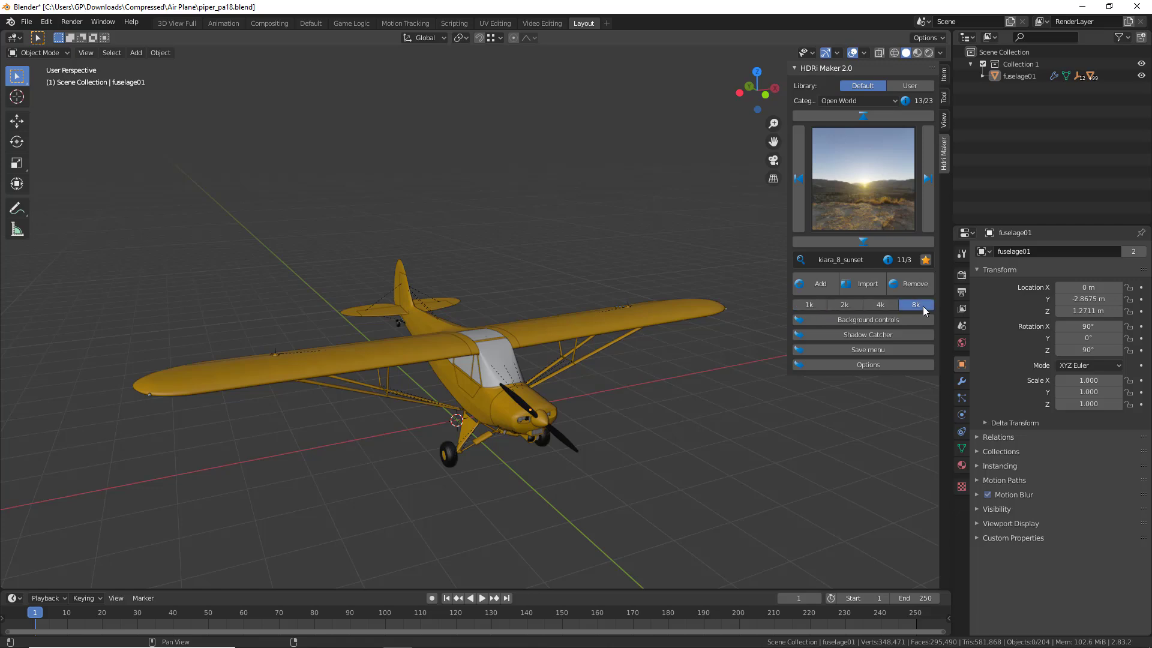
left_click(820, 287)
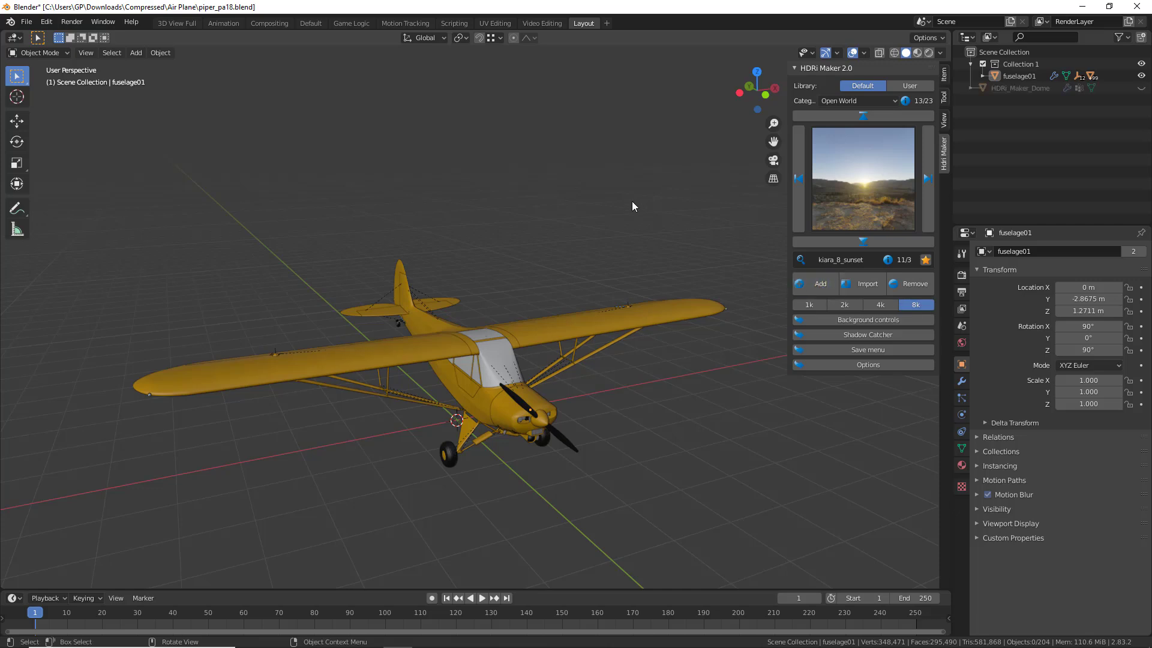
left_click(928, 53)
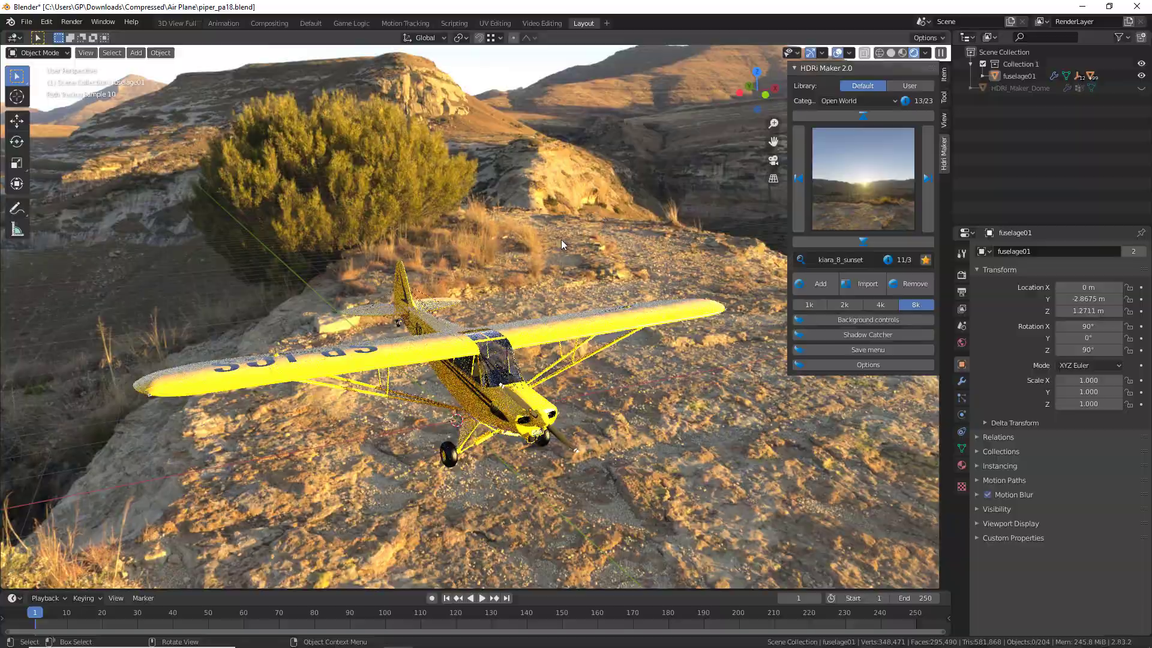
middle_click_drag(561, 243, 429, 312)
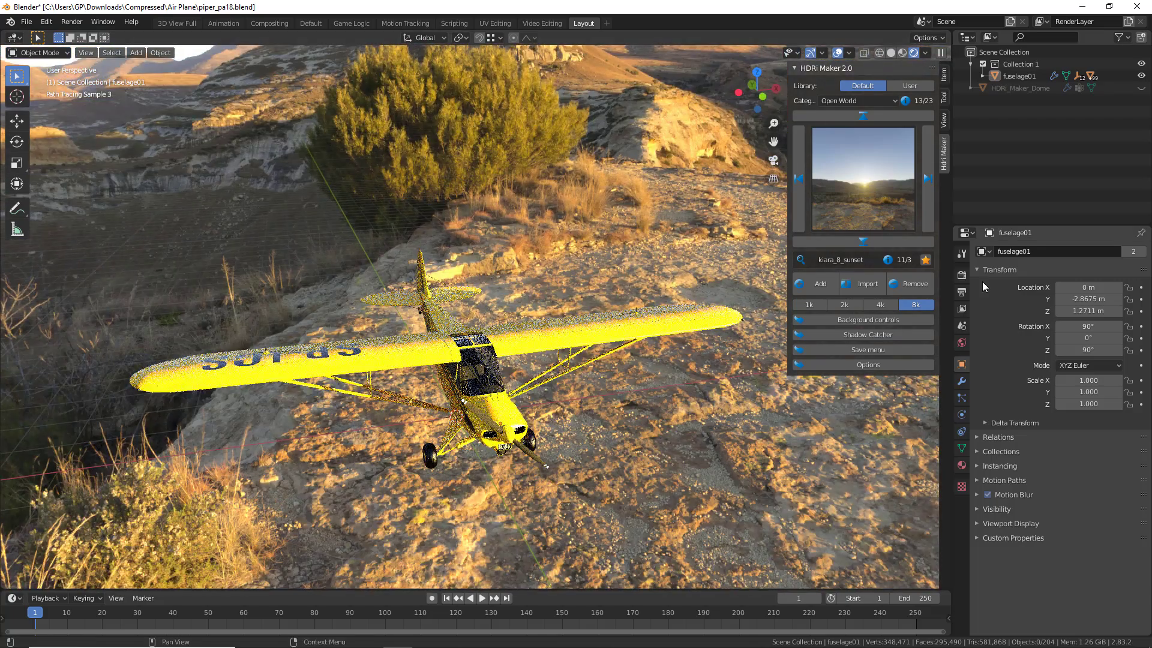
- Switch the scene's render engine from Cycles to Eevee
left_click(962, 276)
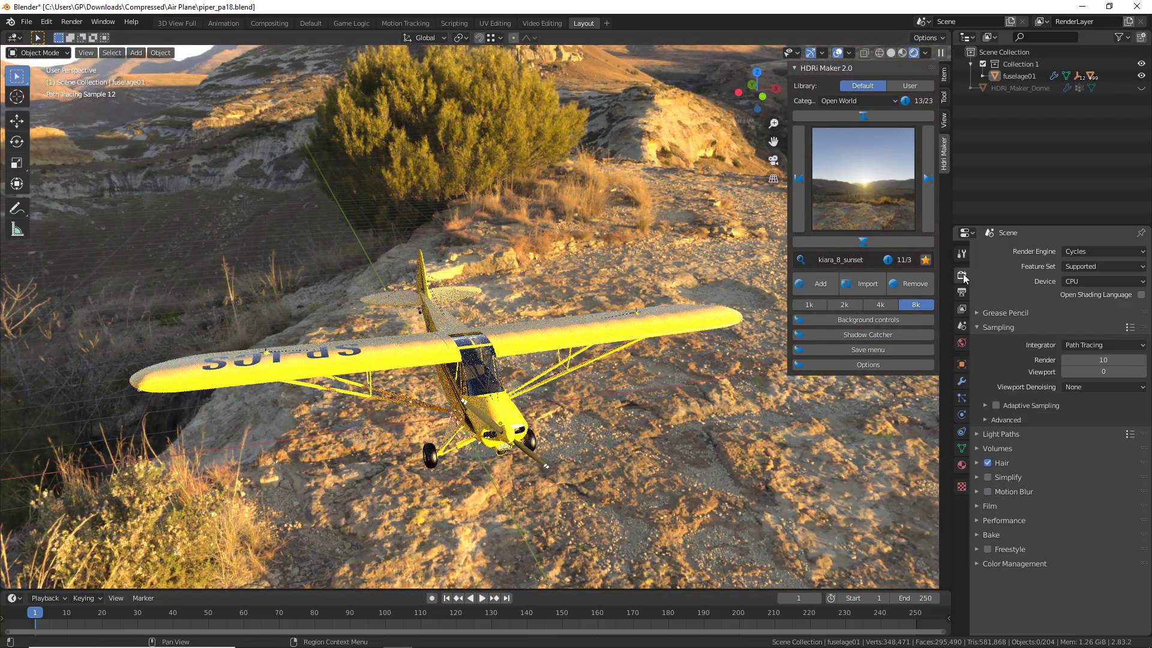
left_click(1079, 252)
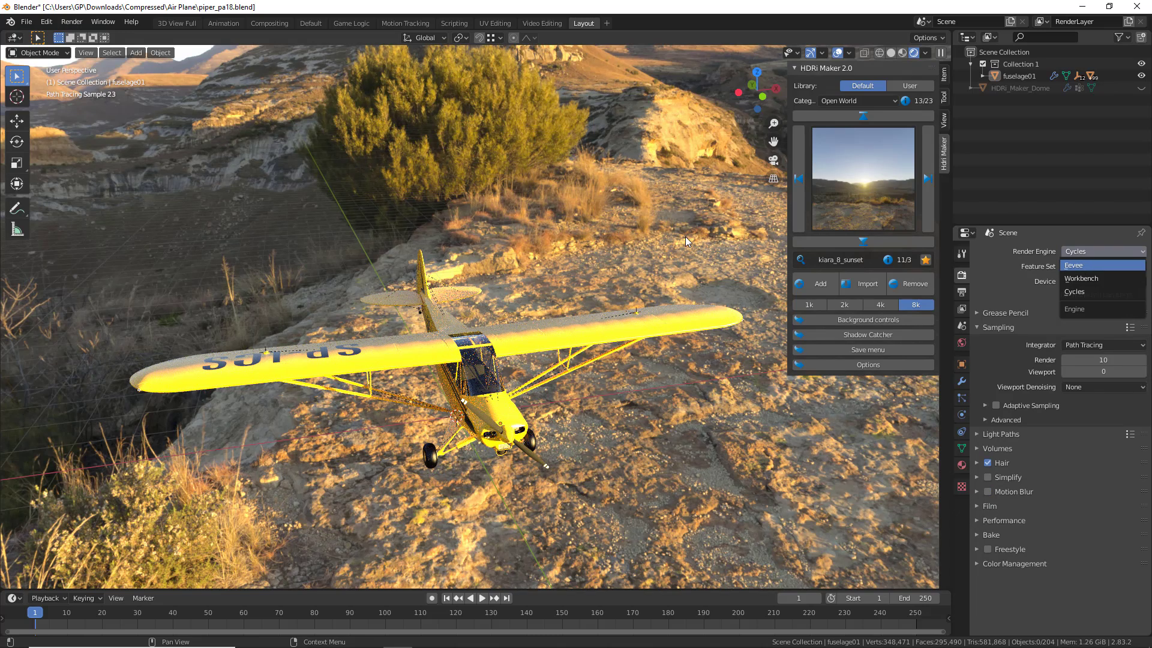
key("Return")
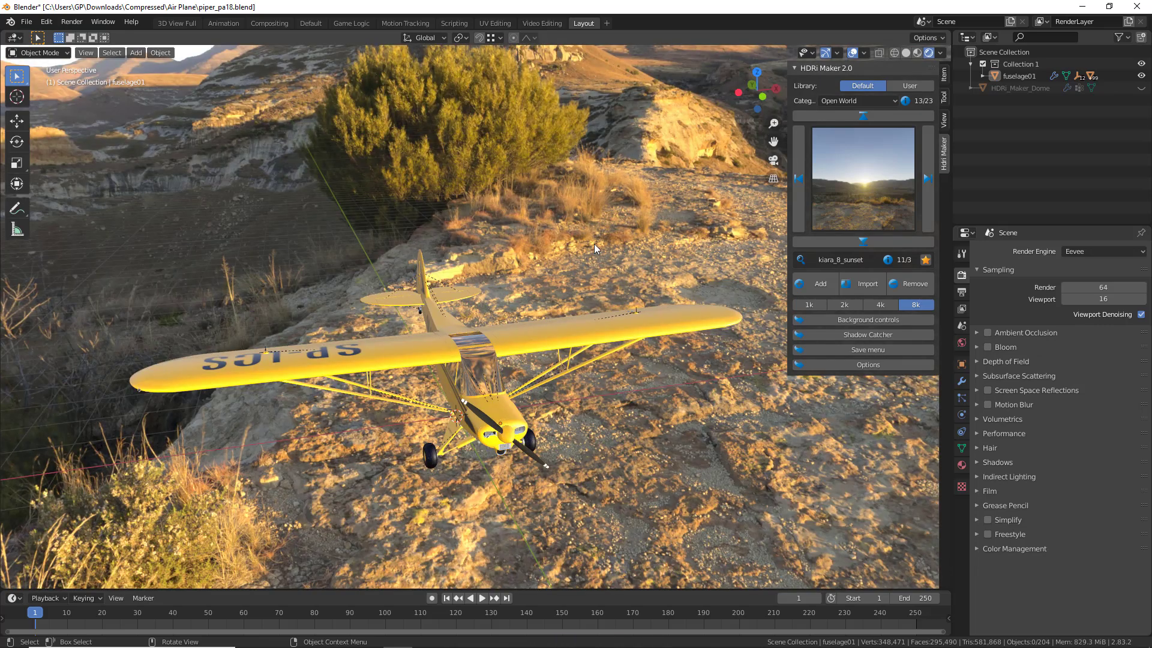
middle_click_drag(587, 267, 613, 256)
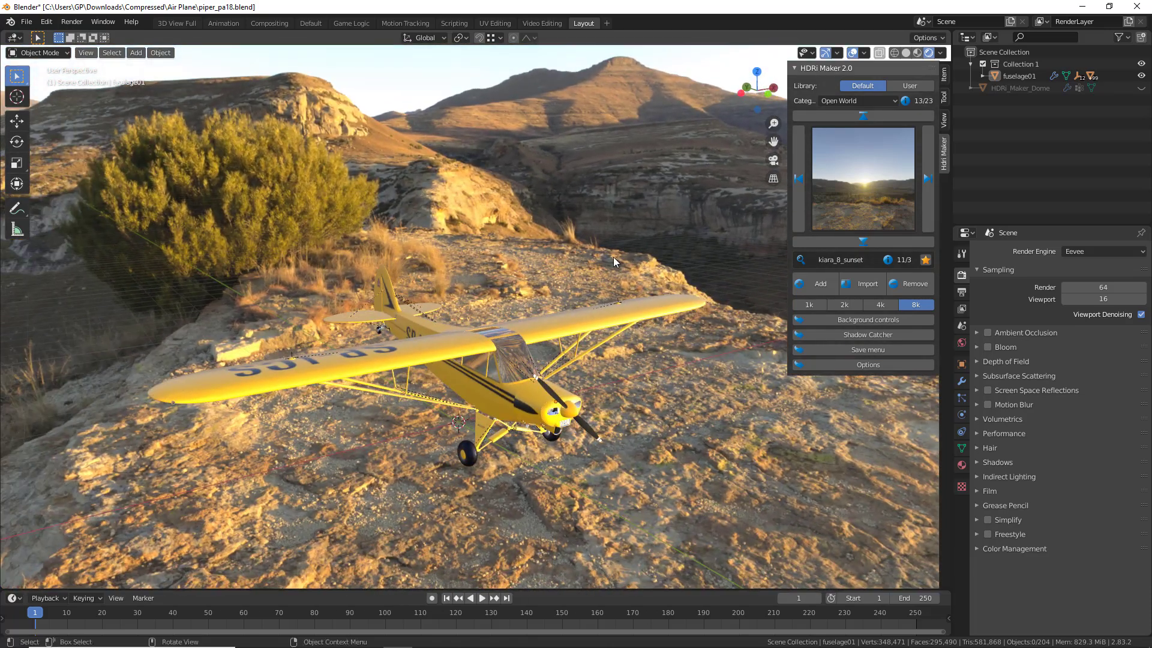
- Add a synchronized sun through the background controls and turn on HDRI projection
left_click(847, 320)
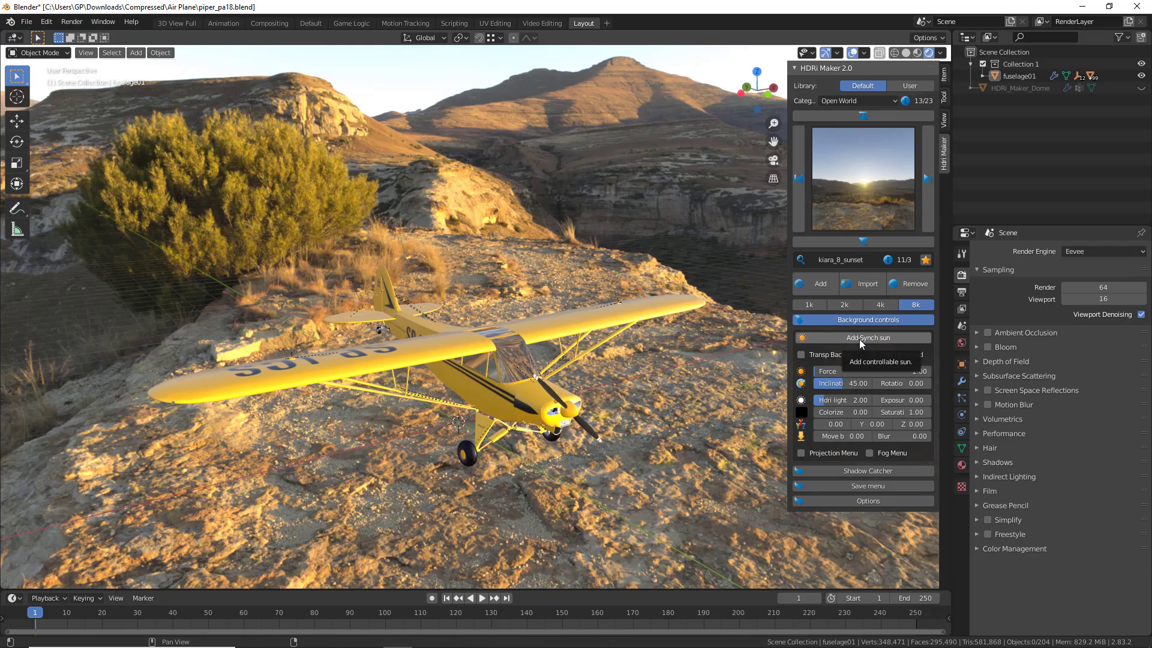
left_click(859, 339)
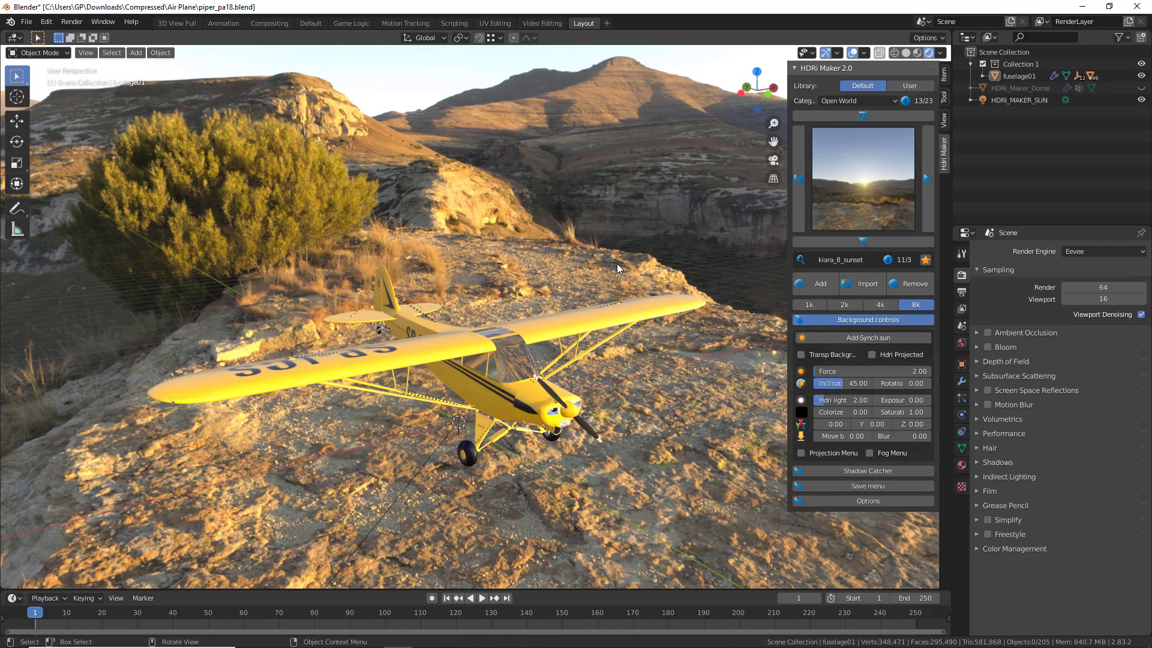
middle_click_drag(617, 264, 498, 274)
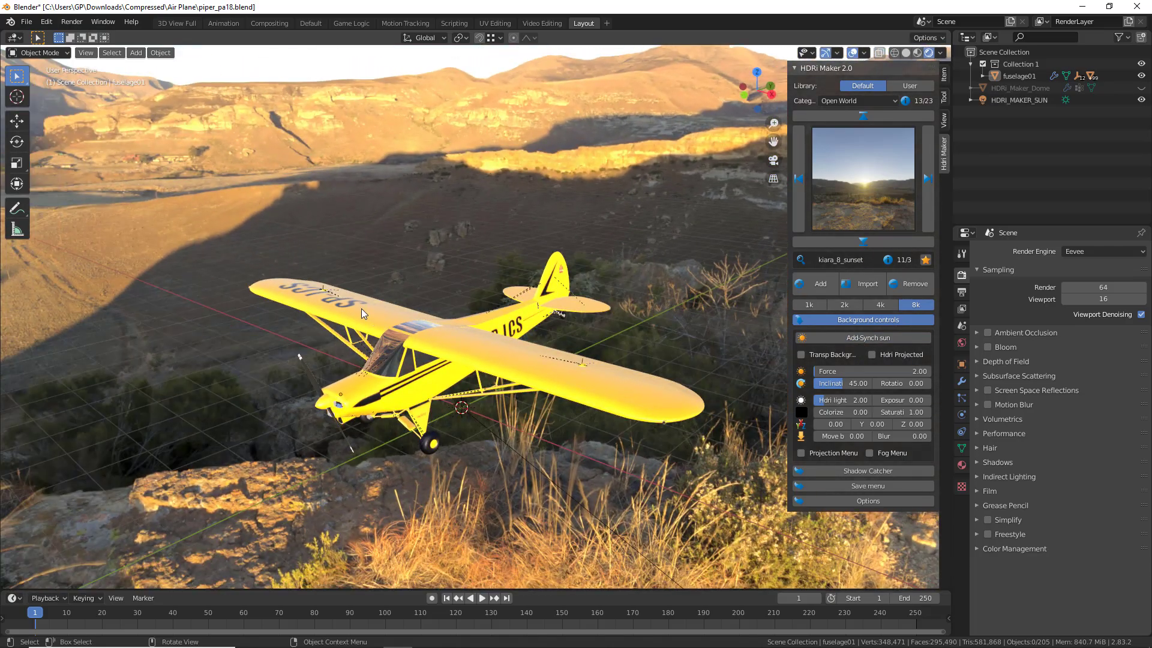
middle_click_drag(579, 322, 242, 286)
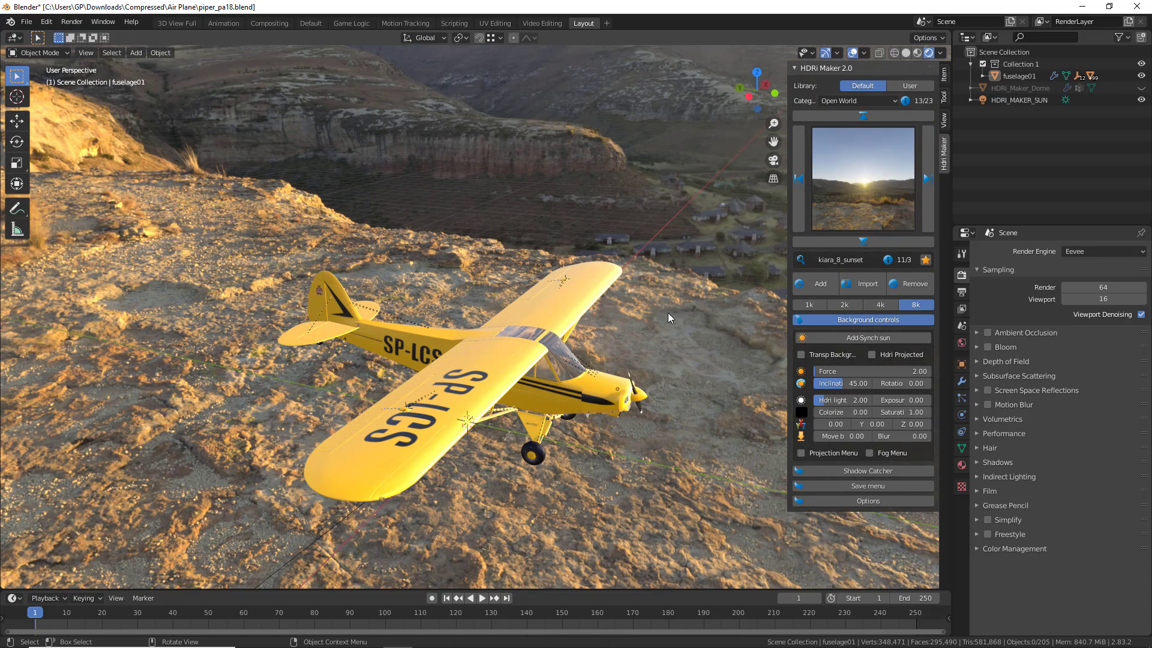
left_click(872, 354)
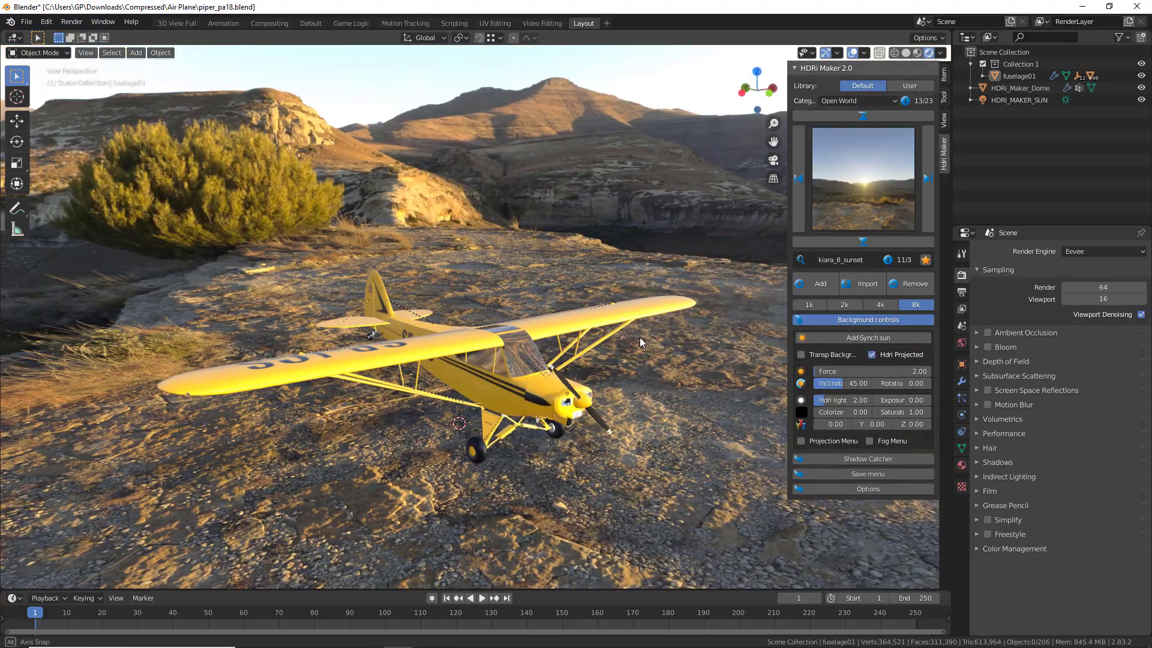
- Set the synchronized sun's force to 6.55, its inclination to 31.52 and its rotation to 59.91
middle_click_drag(632, 431, 582, 425)
scroll(582, 423, "down", 10)
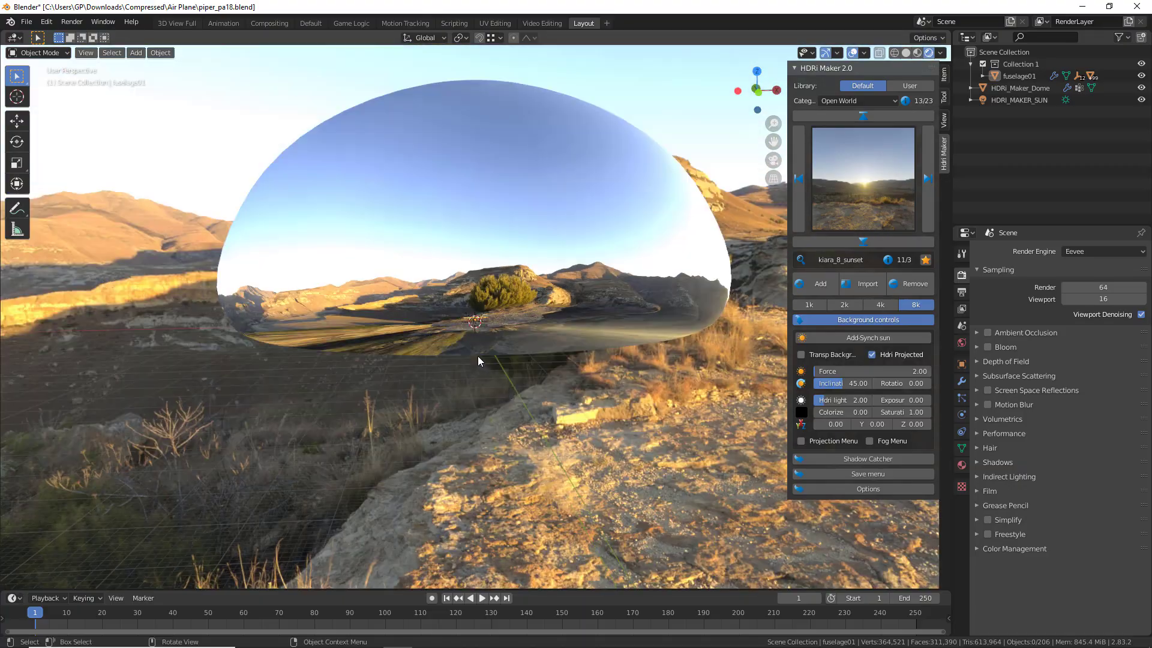
middle_click_drag(478, 356, 492, 399)
scroll(468, 312, "up", 20)
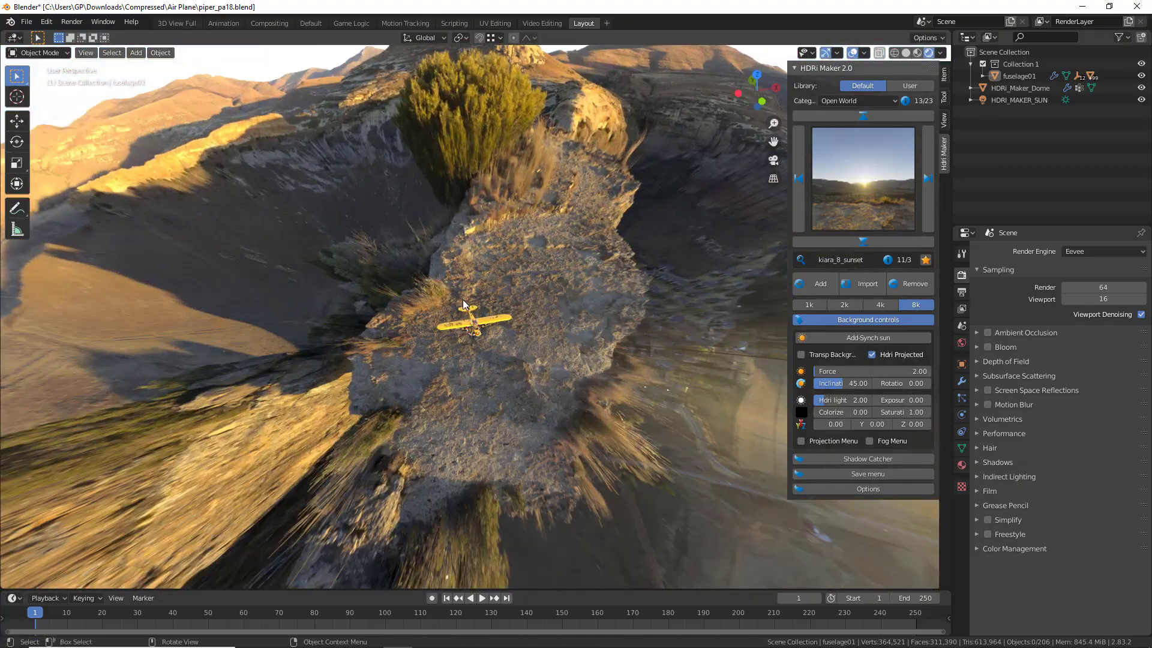
middle_click_drag(468, 312, 491, 301)
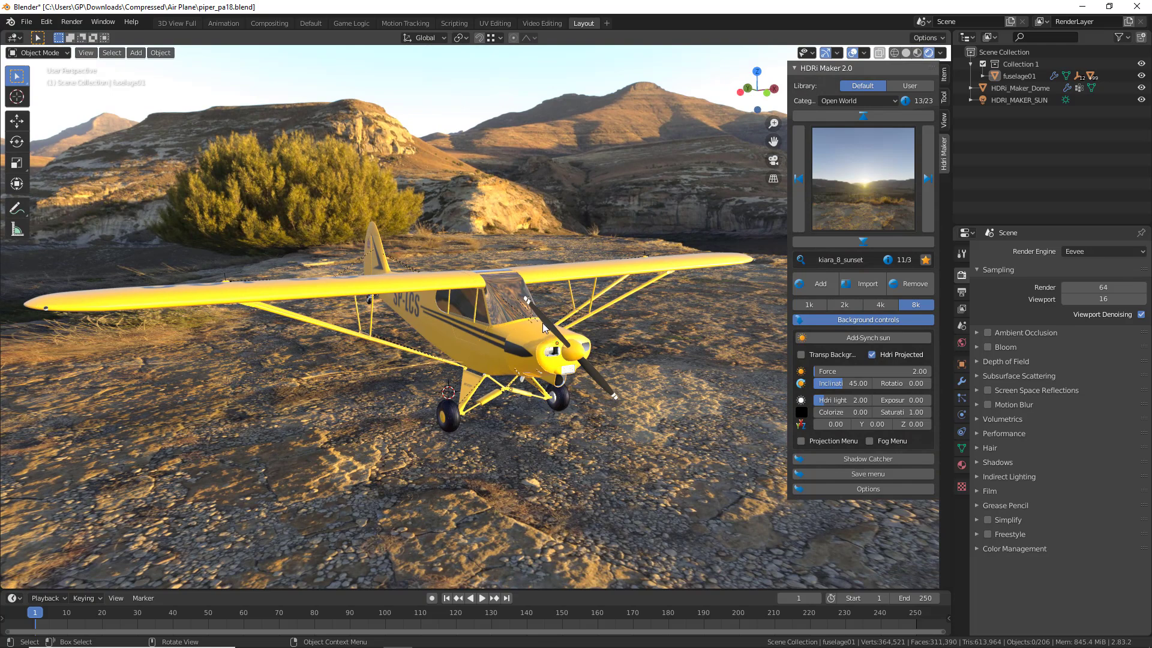
middle_click_drag(543, 324, 556, 329)
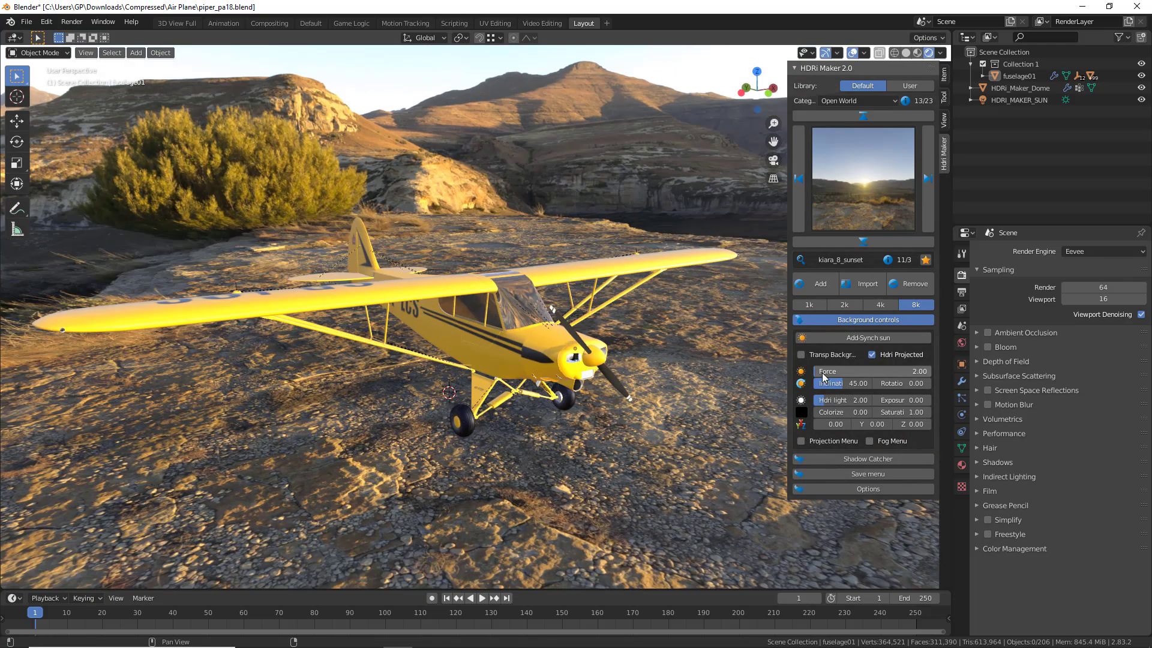
mouse_move(820, 373)
left_mouse_down()
mouse_move(843, 377)
mouse_move(835, 391)
mouse_move(823, 382)
left_mouse_up()
left_click_drag(900, 382, 950, 383)
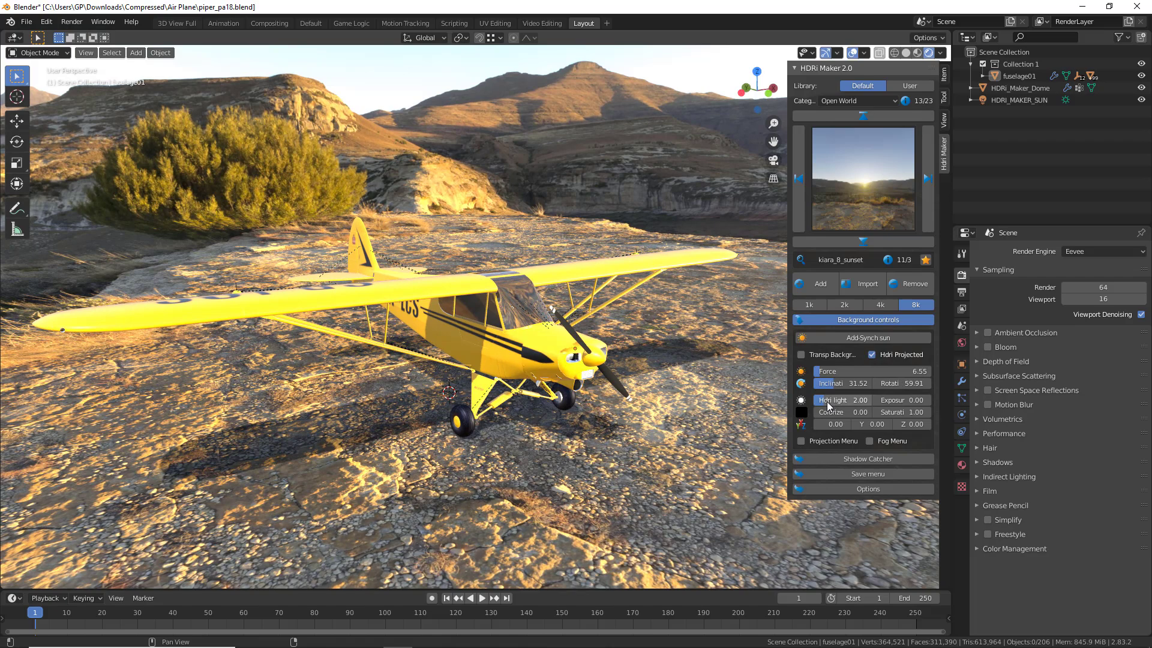
- Set the background's HDRI light to 3.01, exposure to -0.69 and X value to 1.02, undoing the other trial adjustments
left_click_drag(840, 400, 921, 412)
key("ctrl+z")
key("ctrl+z")
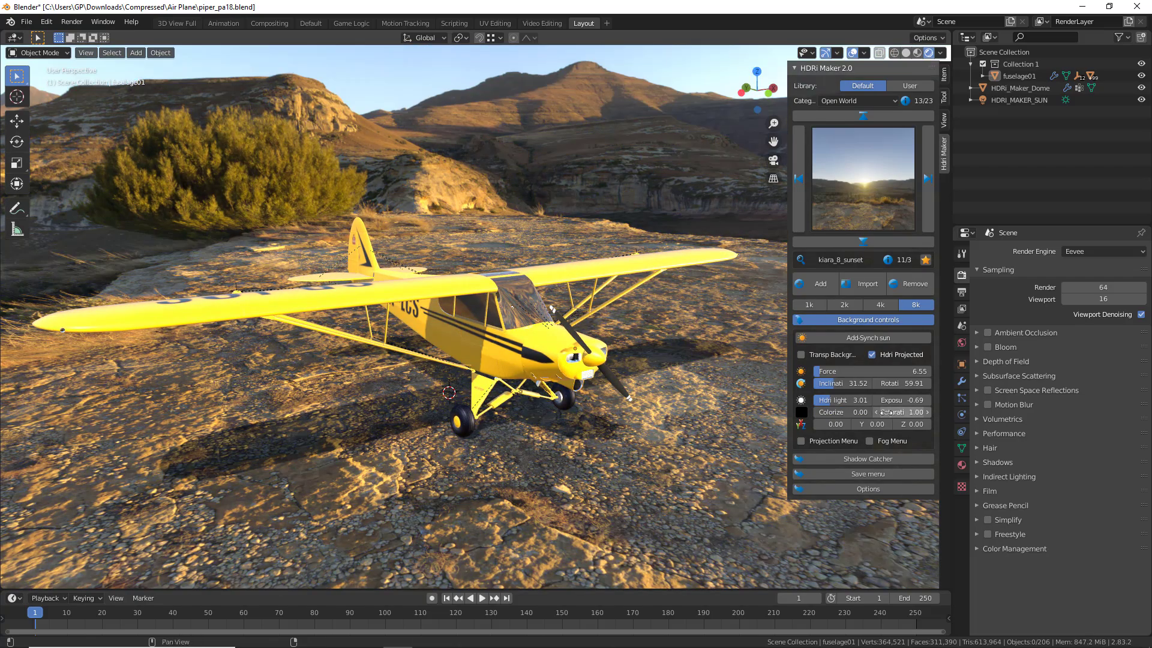
left_click_drag(833, 425, 984, 424)
key("ctrl+z")
key("ctrl+z")
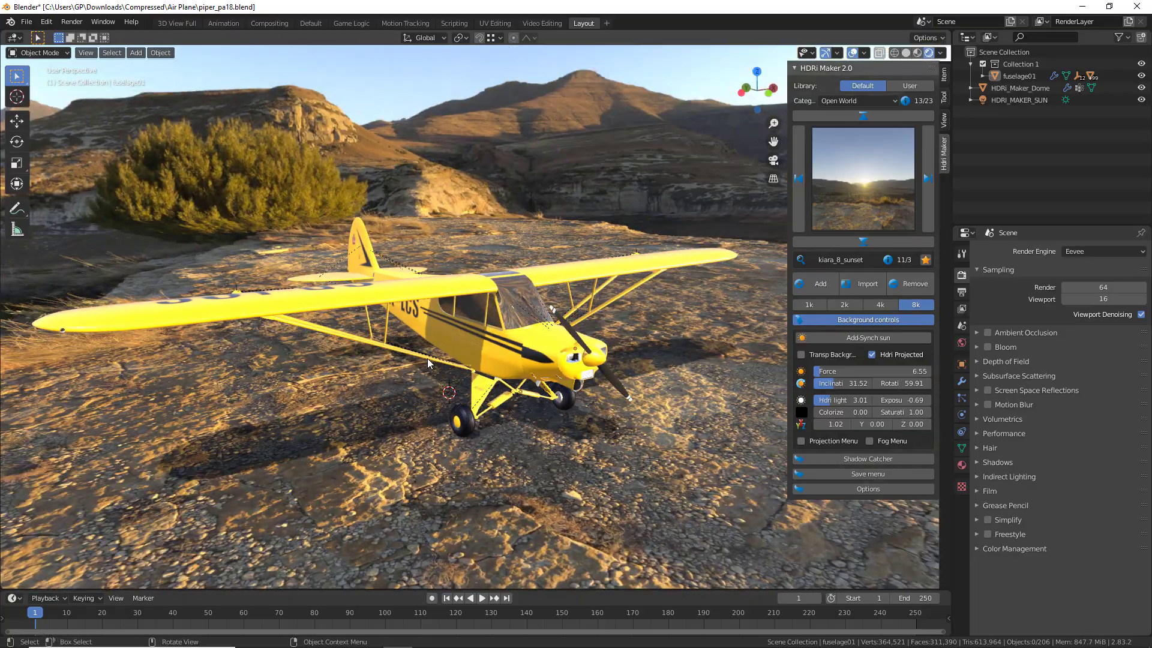
- Open the shadow catcher settings of the HDRI add-on
scroll(430, 361, "down", 3)
middle_click_drag(430, 362, 849, 466)
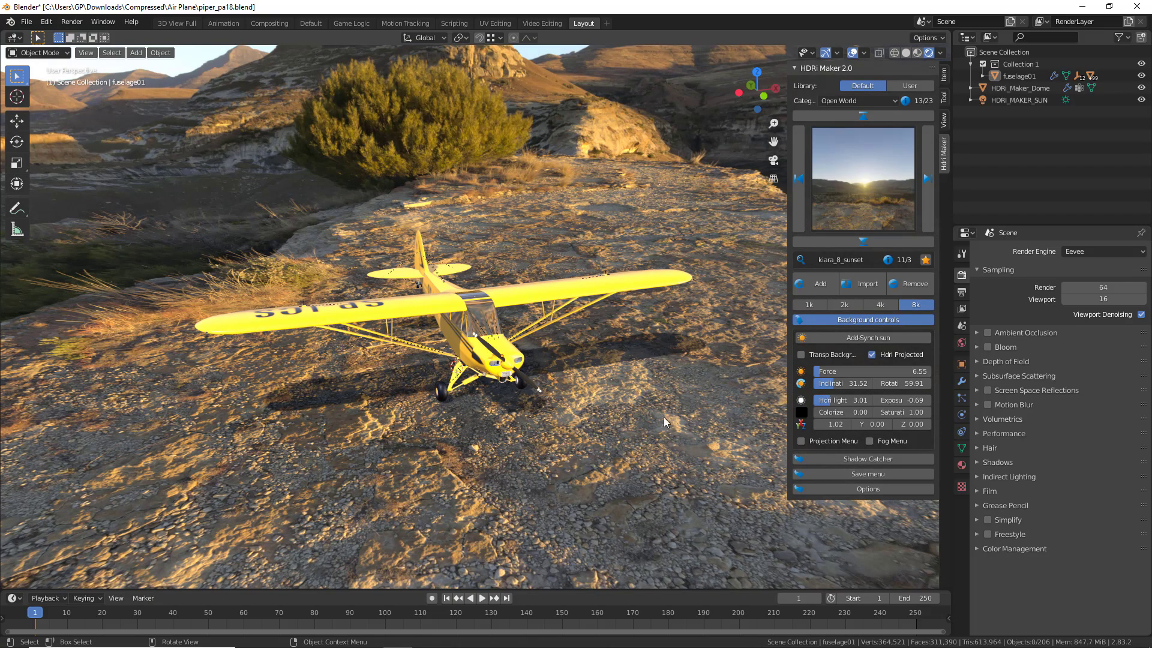
left_click(819, 455)
scroll(818, 456, "down", 1)
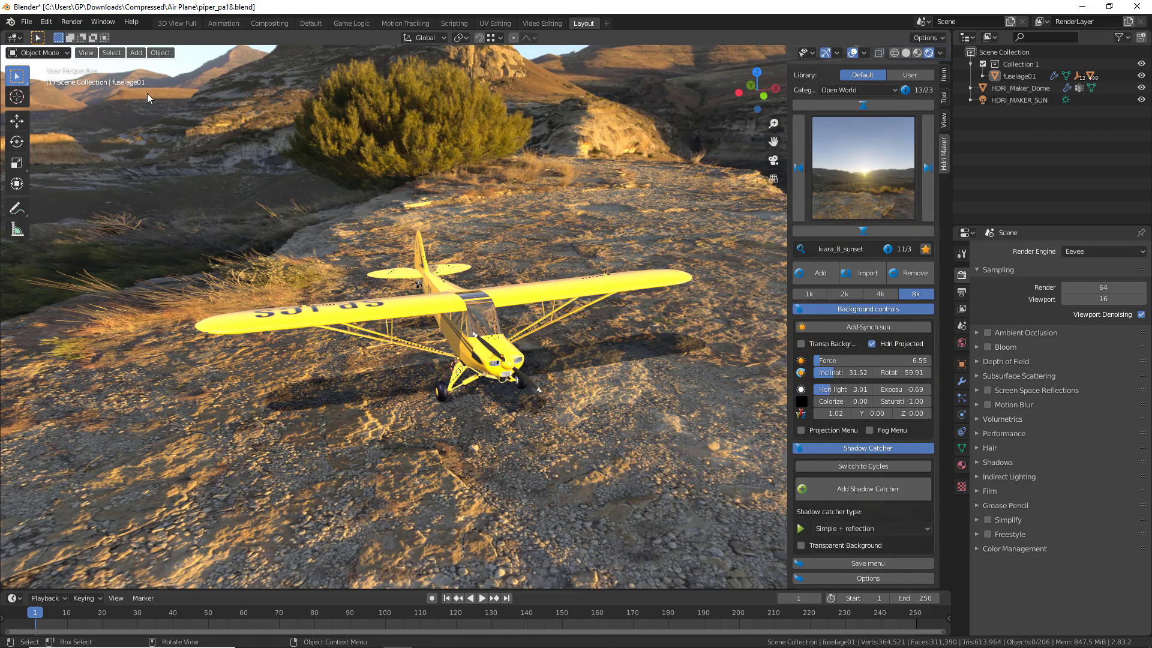
- Add a plane mesh under the airplane and scale it up to cover the surrounding ground
left_click(136, 52)
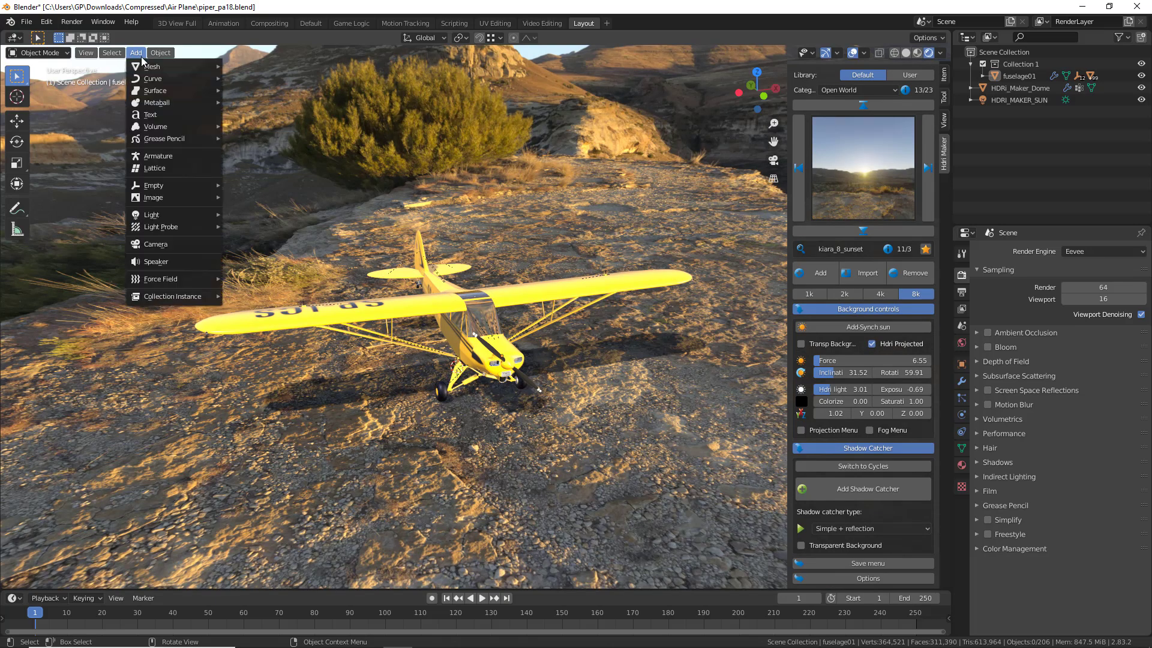
mouse_move(168, 67)
left_click(240, 67)
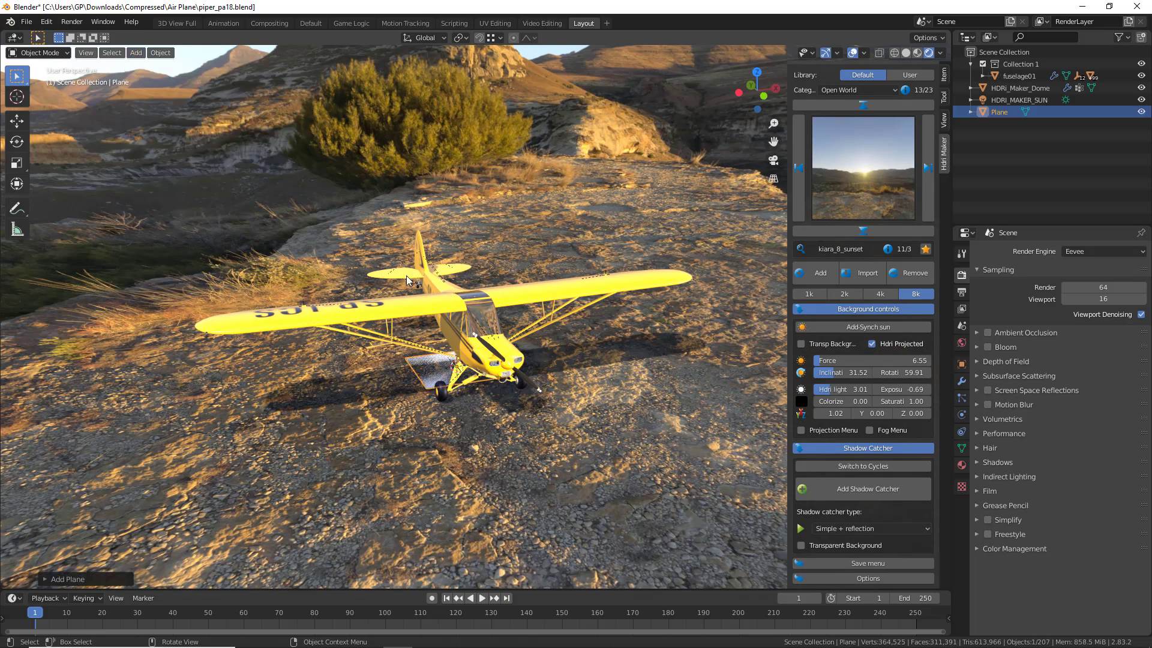
key("s")
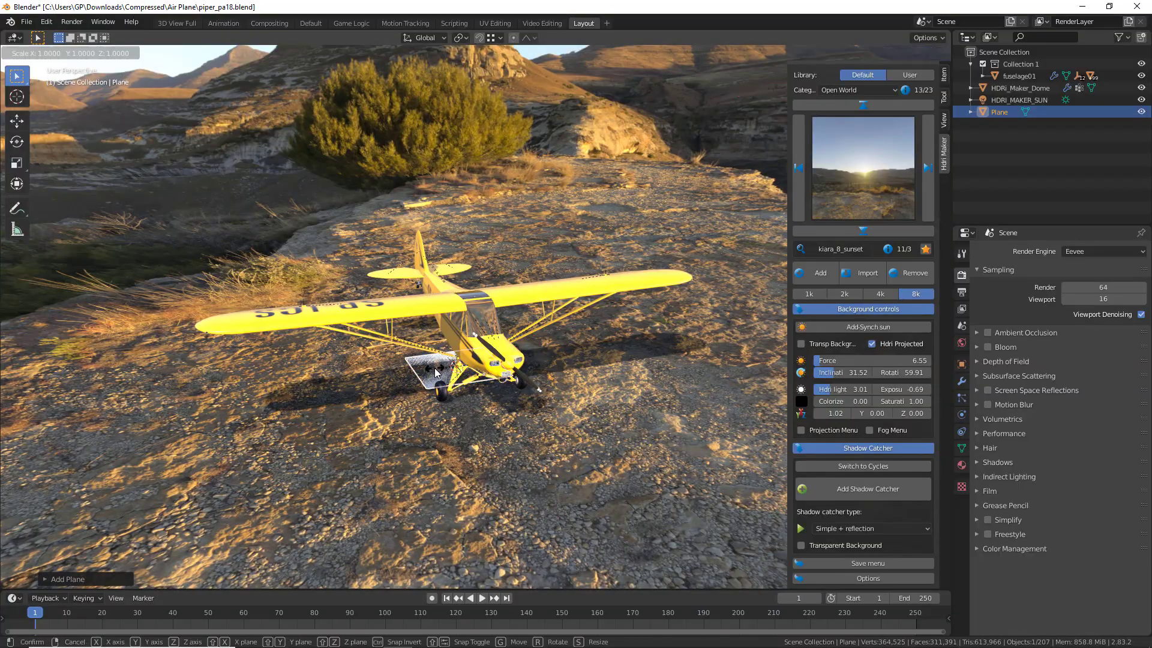
left_click(581, 148)
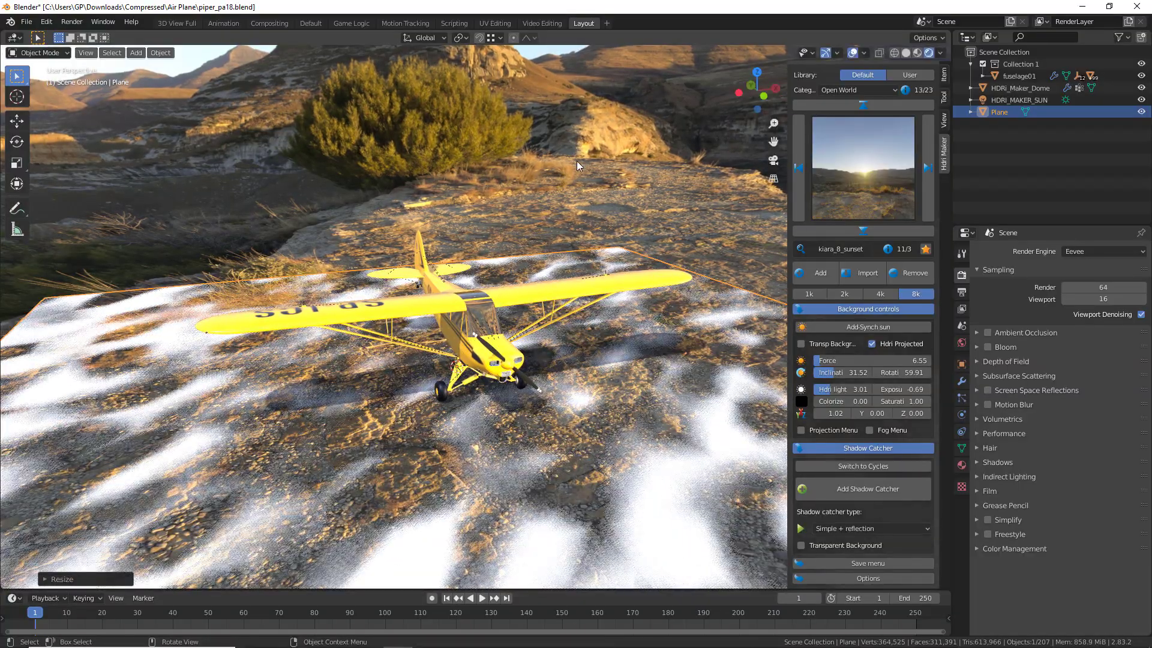
- Turn the ground plane into a Simple + reflection shadow catcher and set the synchronized sun's rotation to 31.05
middle_click_drag(577, 161, 765, 447)
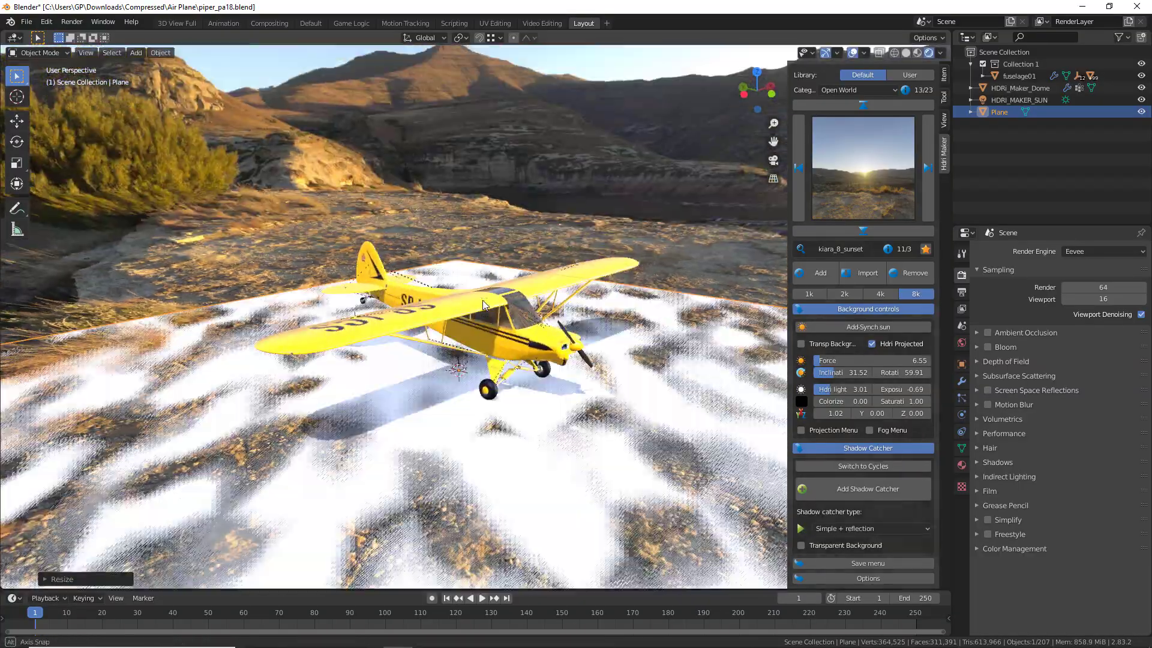
left_click(857, 491)
middle_click_drag(689, 432, 461, 377)
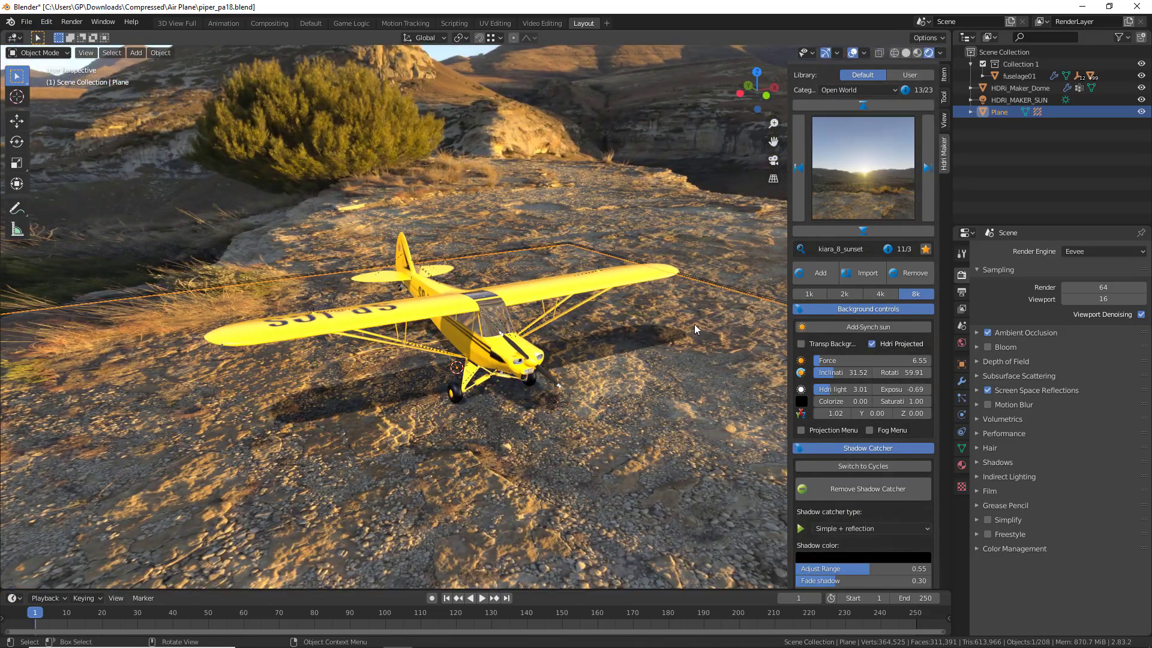
middle_click_drag(508, 411, 347, 403)
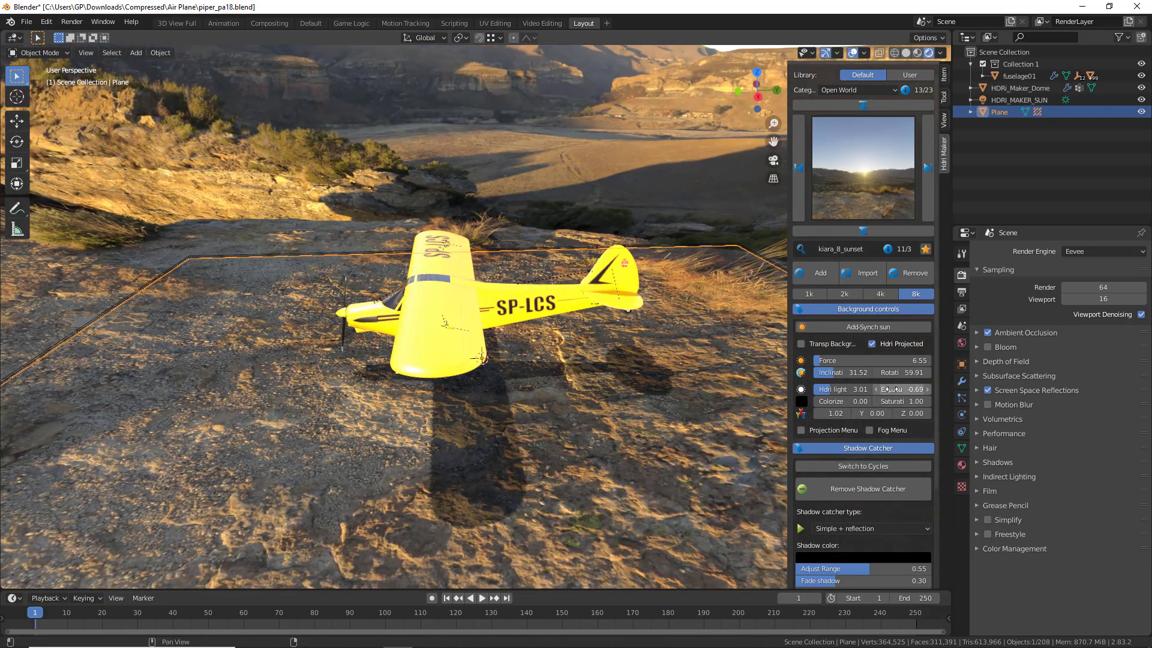
left_click_drag(902, 373, 393, 358)
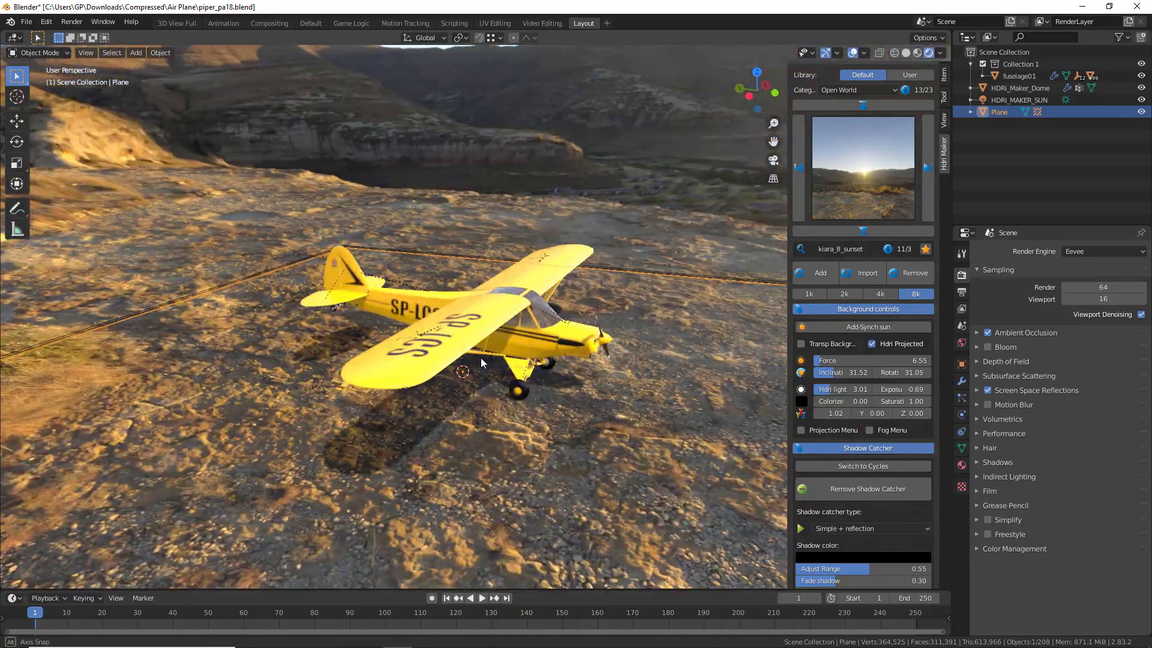
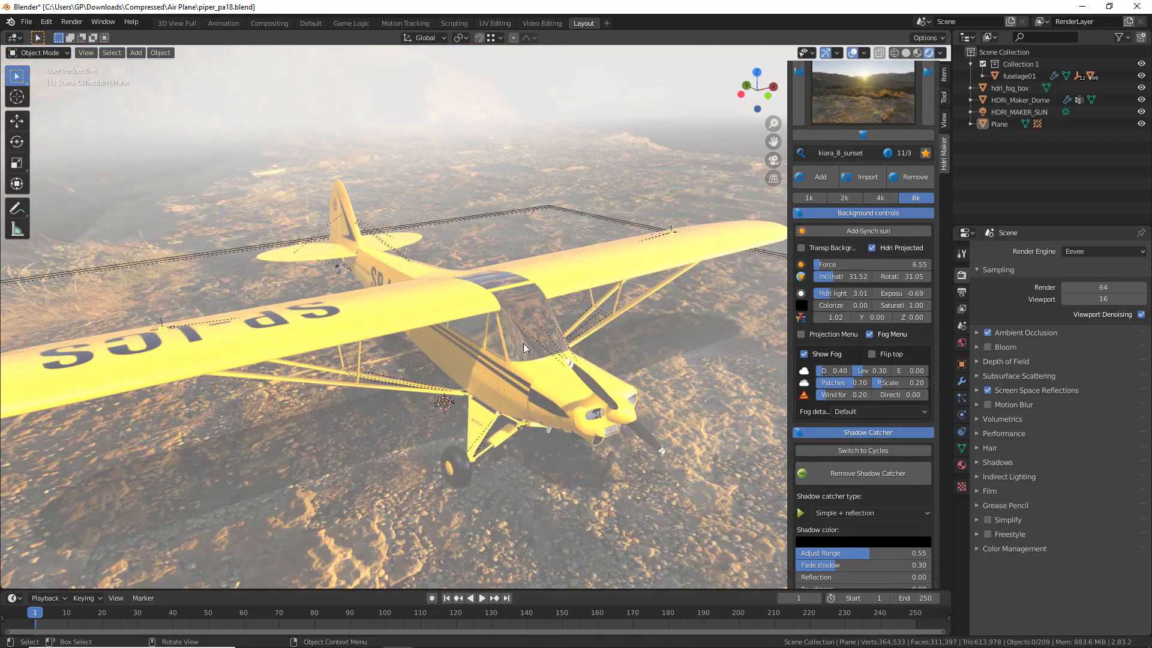
- Set the fog's D value to 0.56, its E value to 0.15 and its patches to 0.92
mouse_move(524, 348)
middle_mouse_down()
mouse_move(524, 339)
mouse_move(564, 343)
mouse_move(529, 348)
middle_mouse_up()
scroll(530, 347, "down", 1)
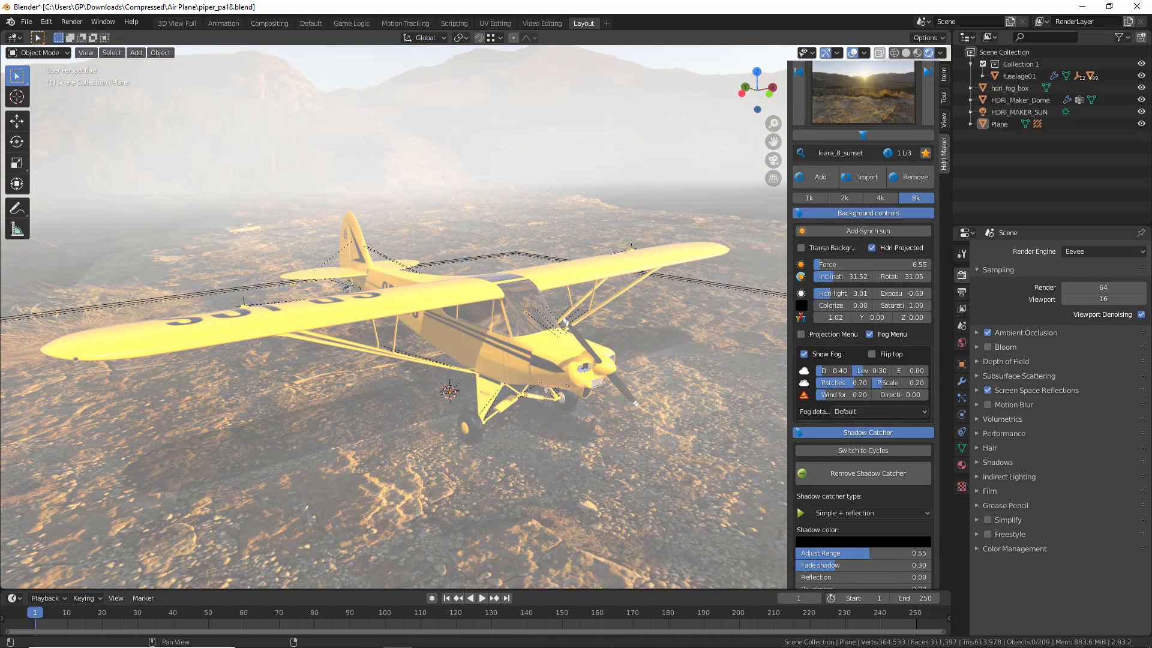
left_click_drag(822, 370, 917, 370)
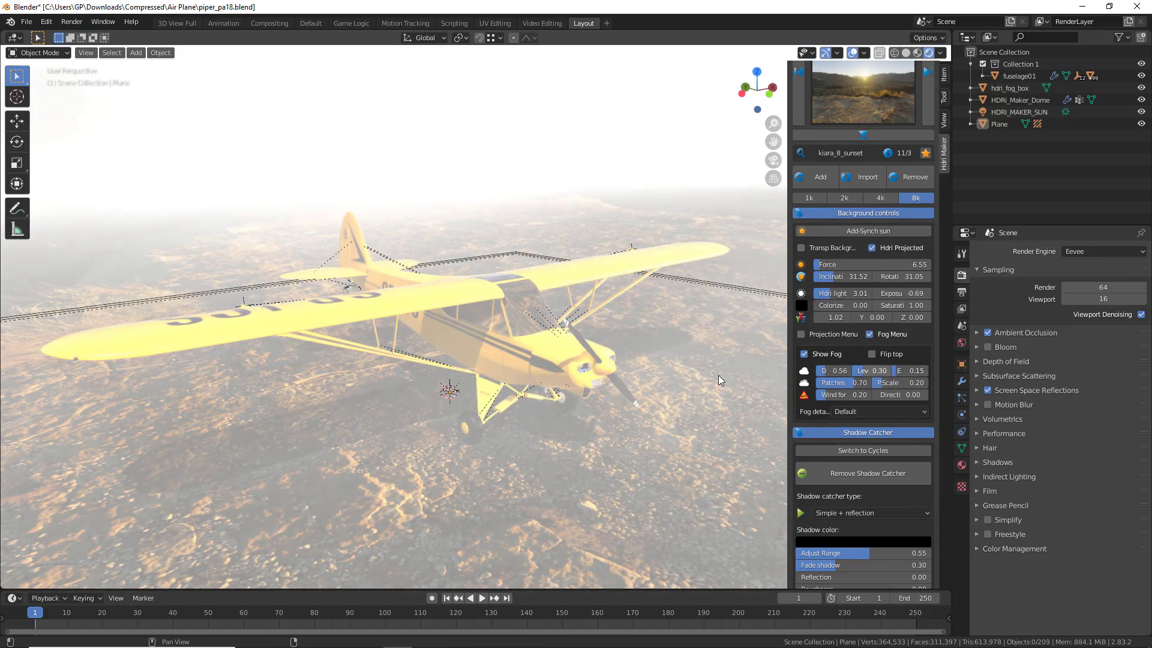
middle_click_drag(684, 377, 505, 375)
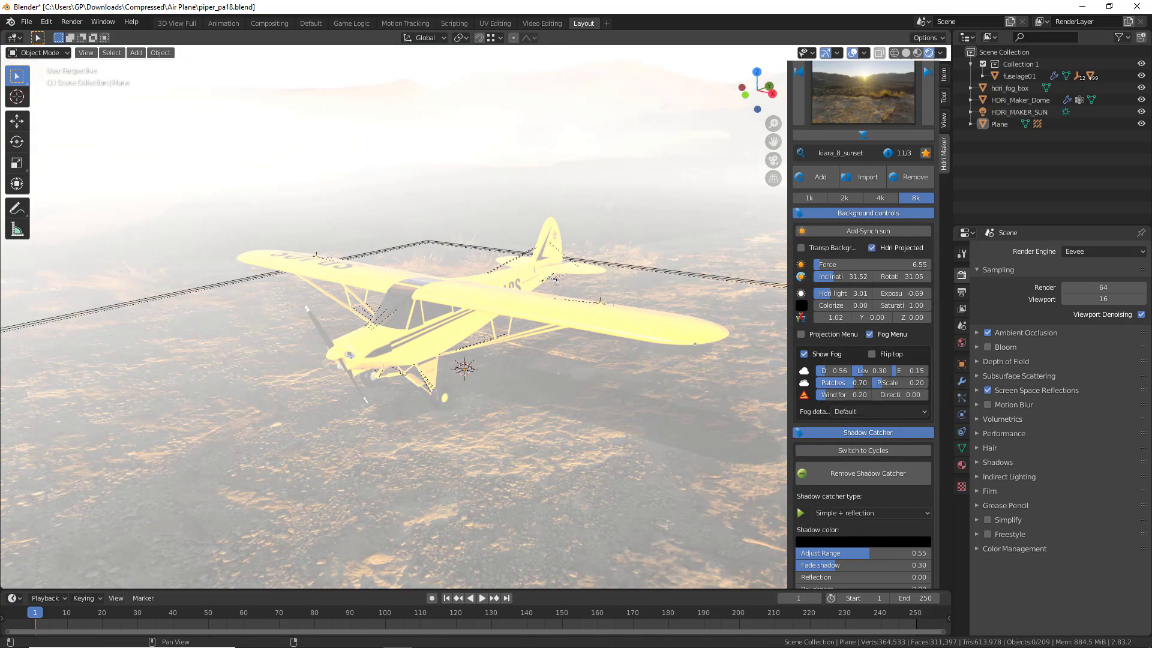
left_click_drag(856, 382, 867, 382)
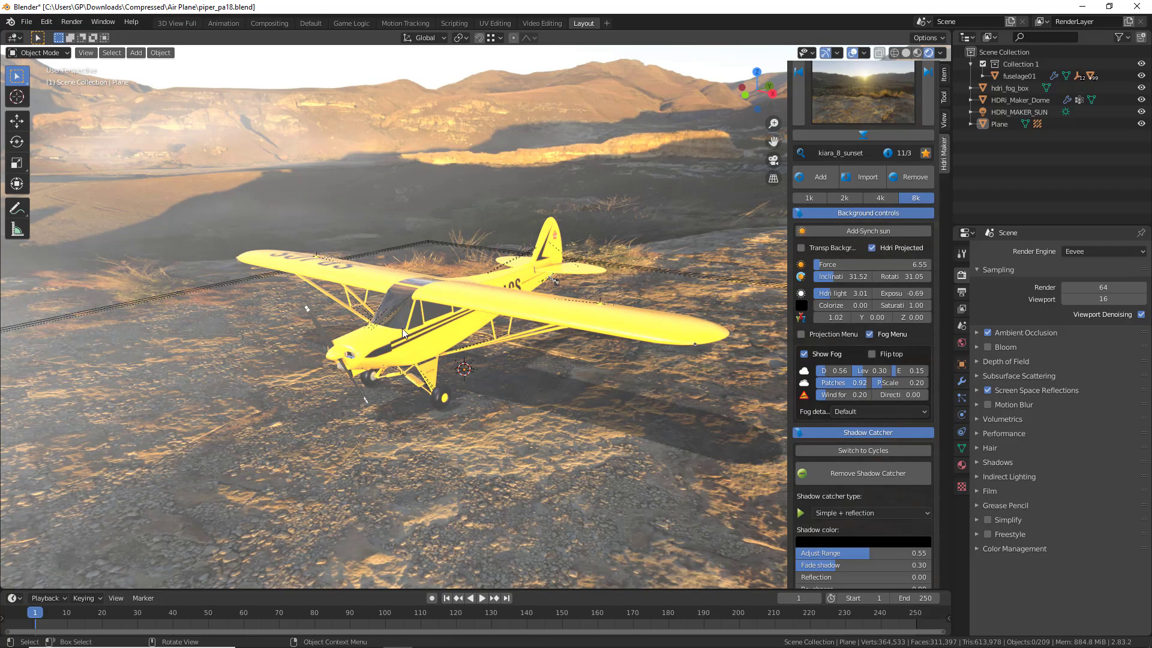
- Play the animation to preview the moving fog, setting the fog's D value to 0.86 and its detail to High
middle_click_drag(347, 346, 545, 349)
scroll(545, 350, "up", 2)
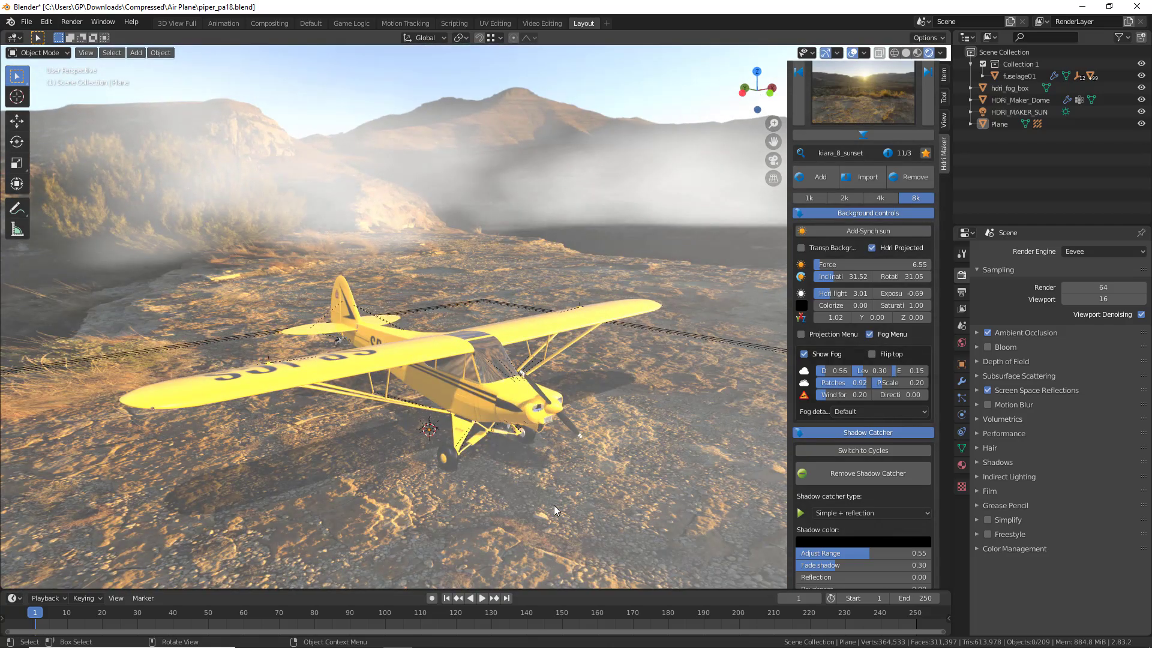
left_click(482, 598)
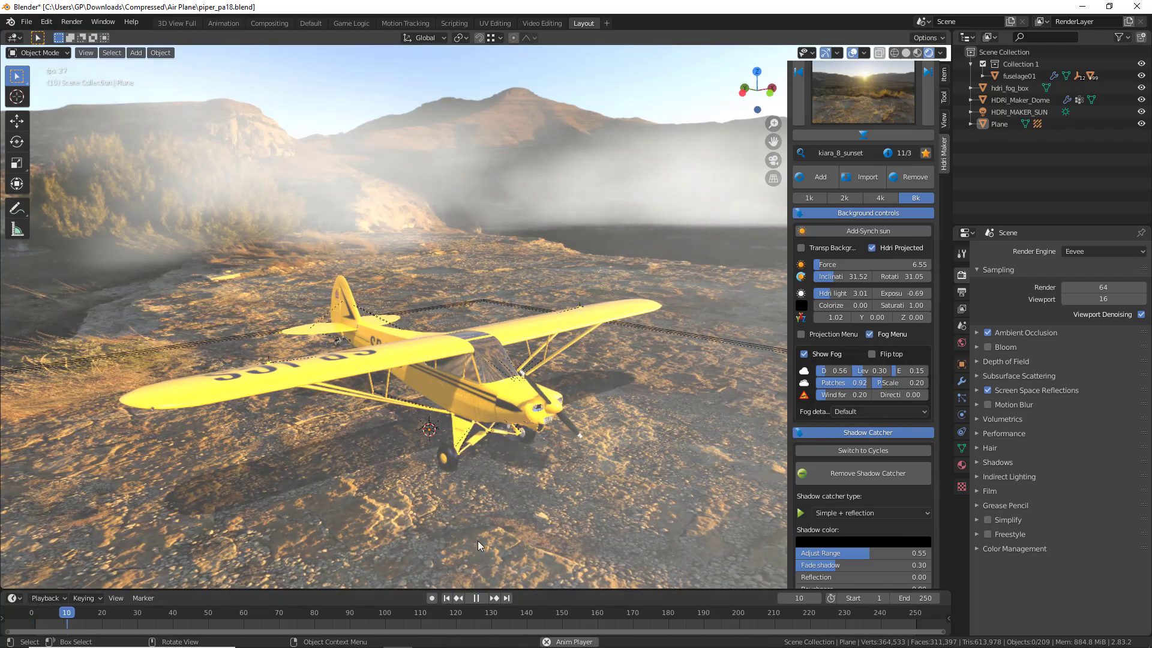
middle_click_drag(536, 433, 779, 498)
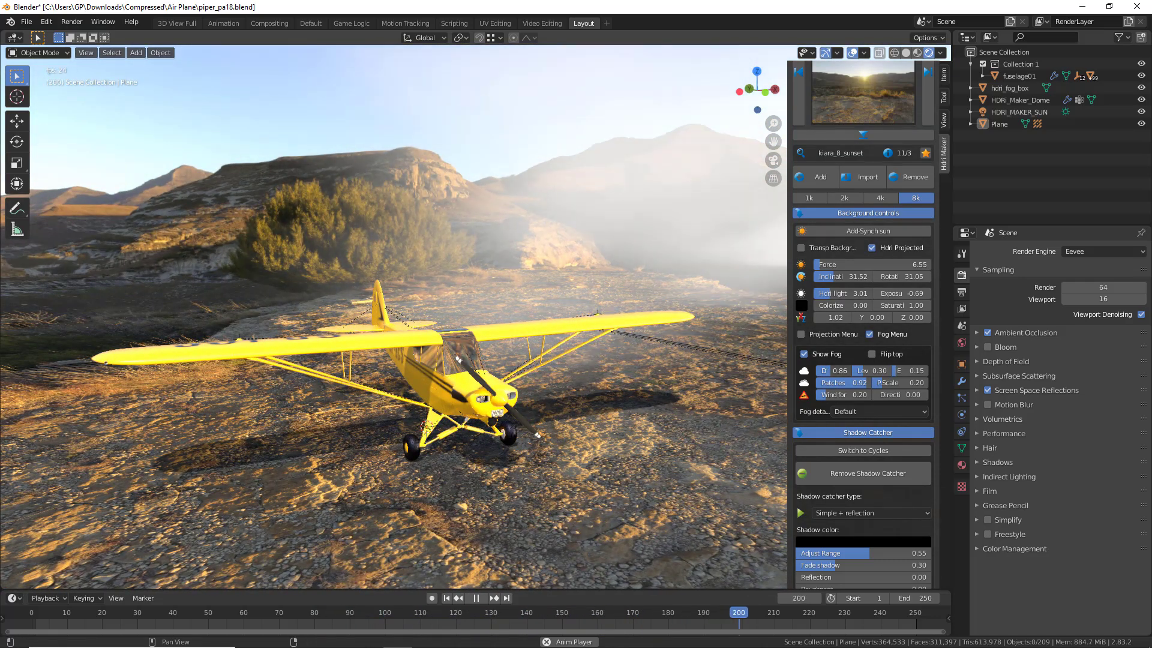
left_click(847, 411)
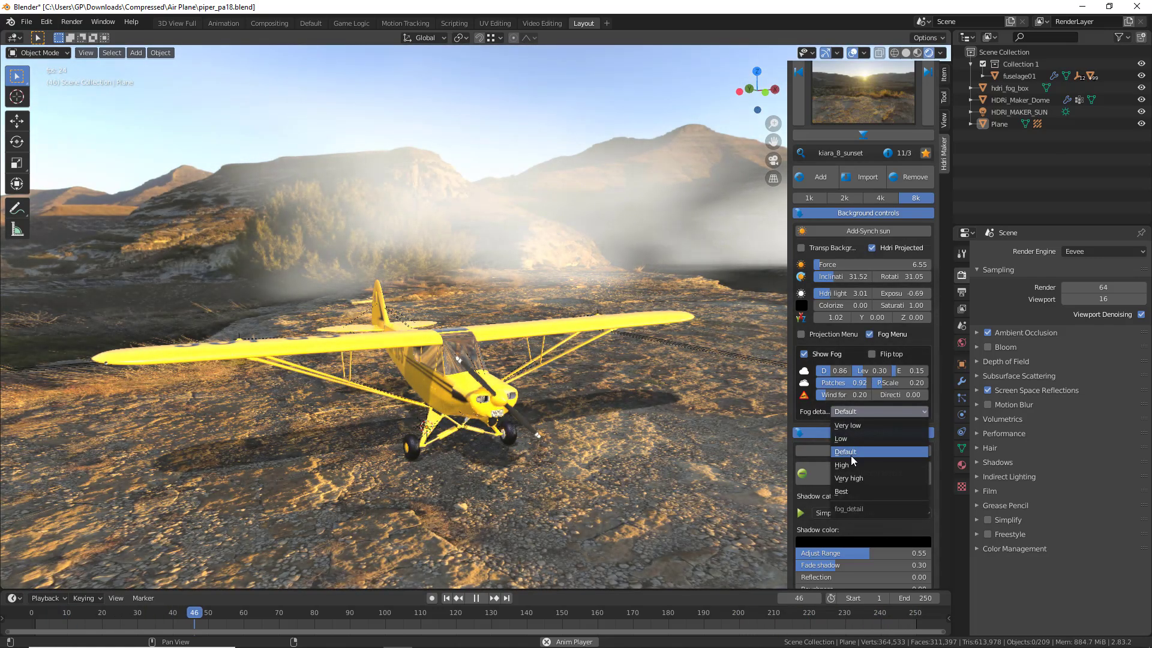
left_click(852, 465)
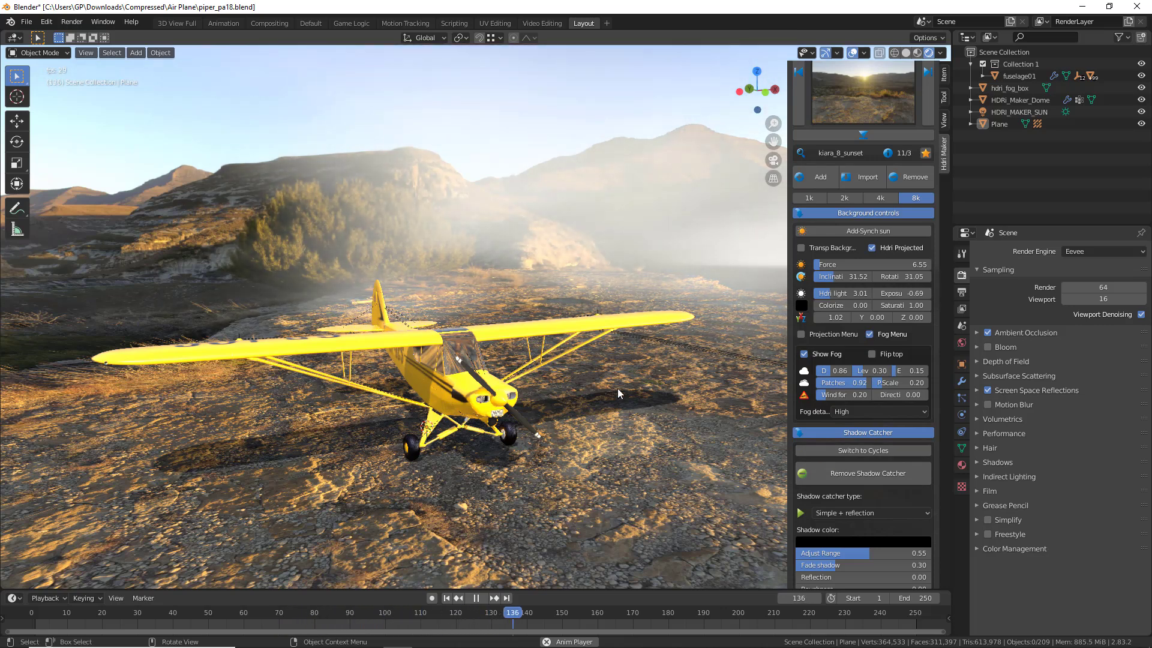
- Set the fog's patches scale to 0.28 and its wind force to 0.76 while the animation plays
middle_click_drag(632, 387, 254, 303)
scroll(394, 337, "down", 6)
middle_click_drag(490, 334, 425, 353)
scroll(425, 353, "up", 2)
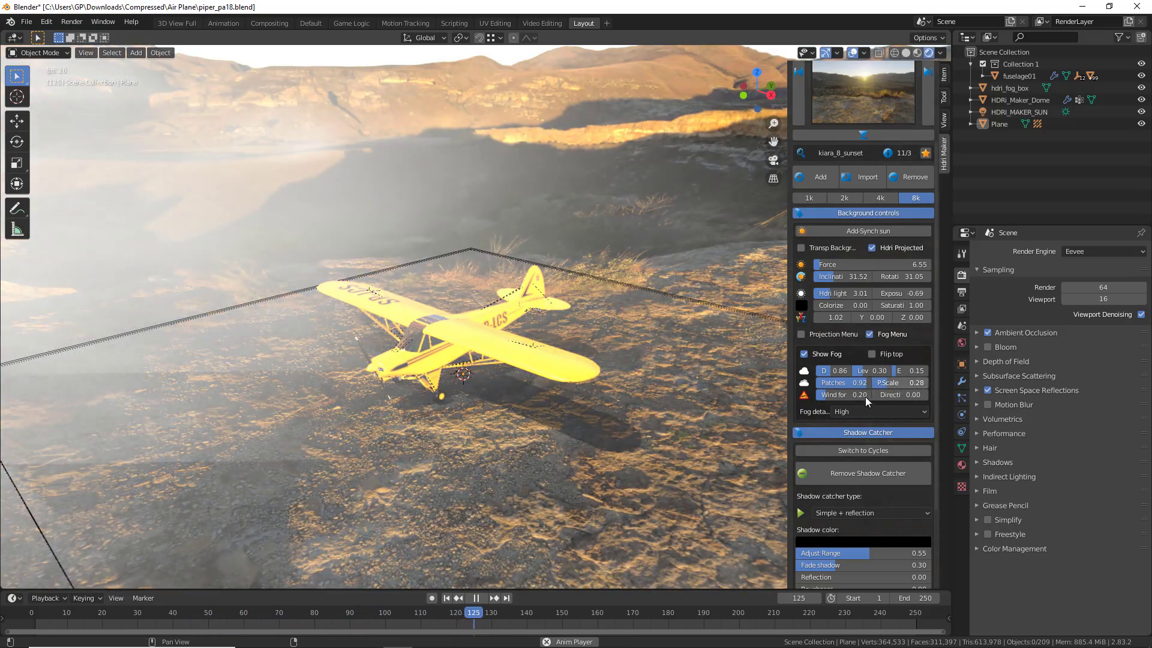
left_click_drag(830, 394, 875, 394)
left_click_drag(995, 394, 953, 394)
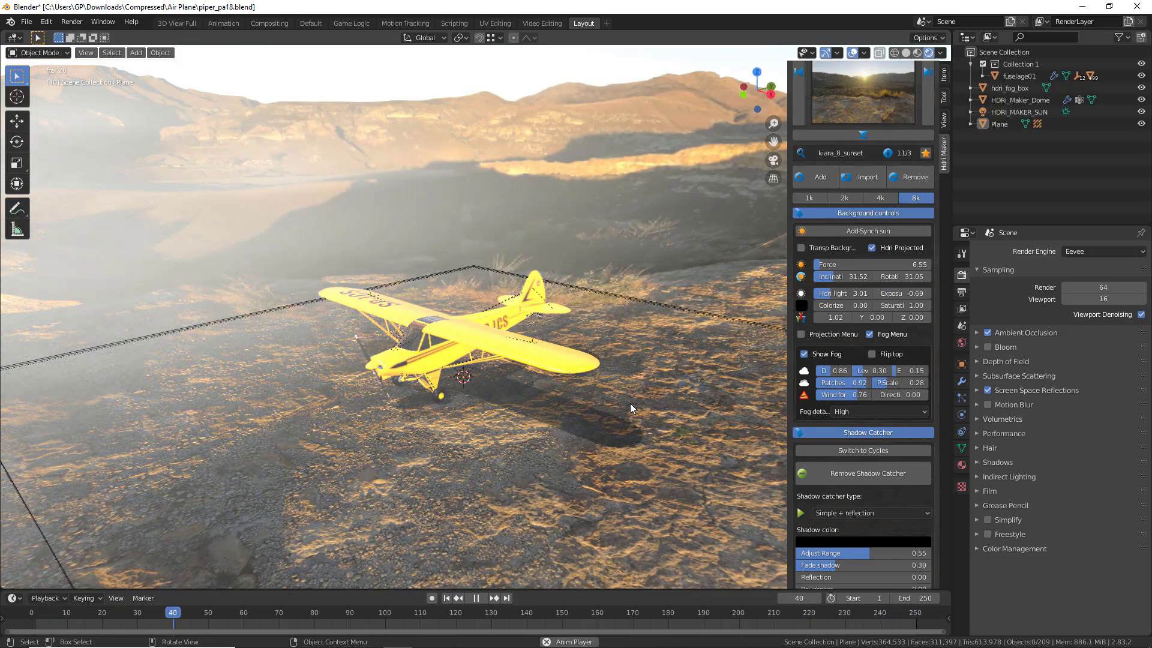
- Set the fog's D value to 1.19 and its patches to 0.88, checking it around the airplane
middle_click_drag(585, 414, 564, 391)
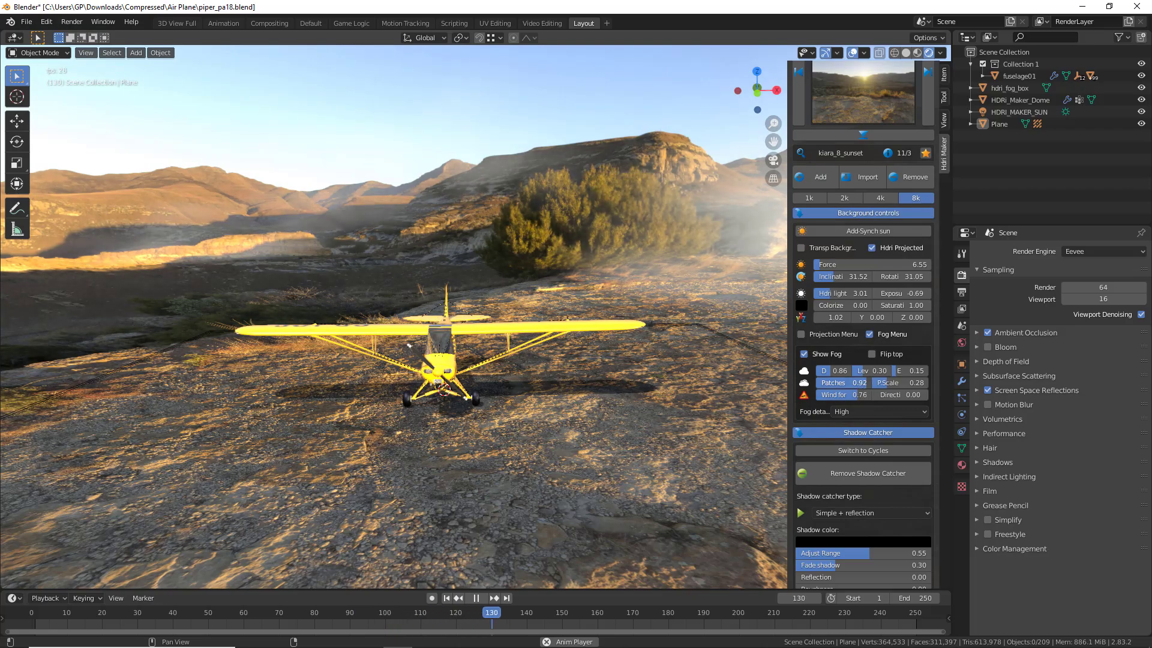
middle_click_drag(566, 407, 588, 420)
scroll(588, 420, "down", 8)
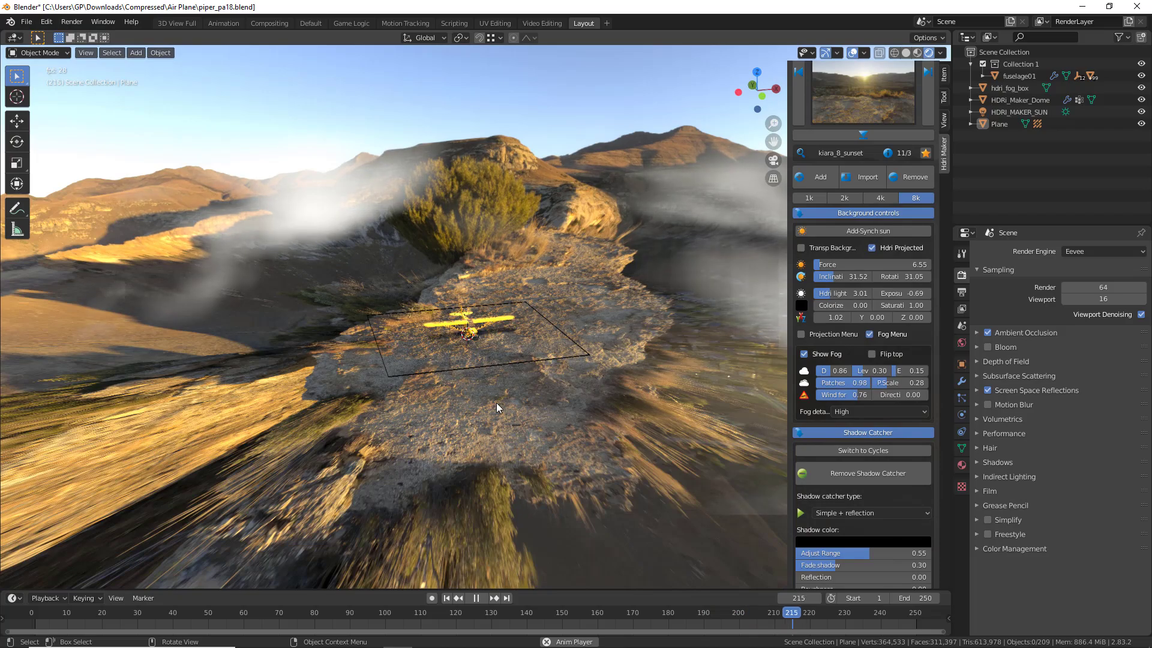
scroll(497, 400, "up", 9)
middle_click_drag(499, 394, 448, 373)
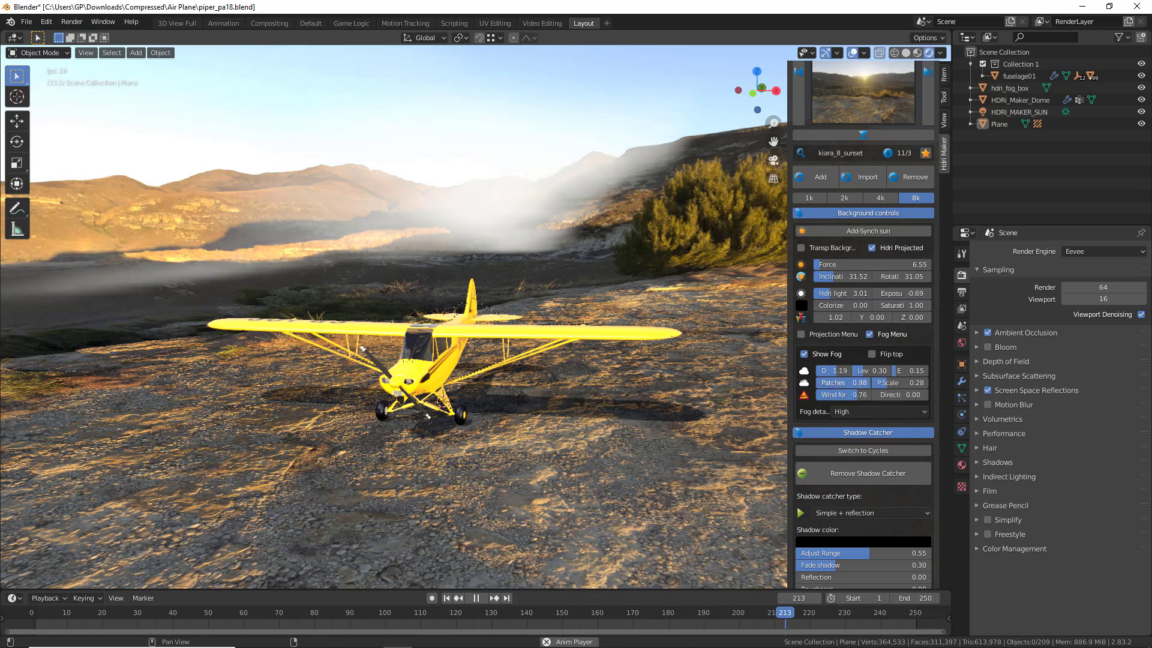
left_click_drag(867, 382, 862, 382)
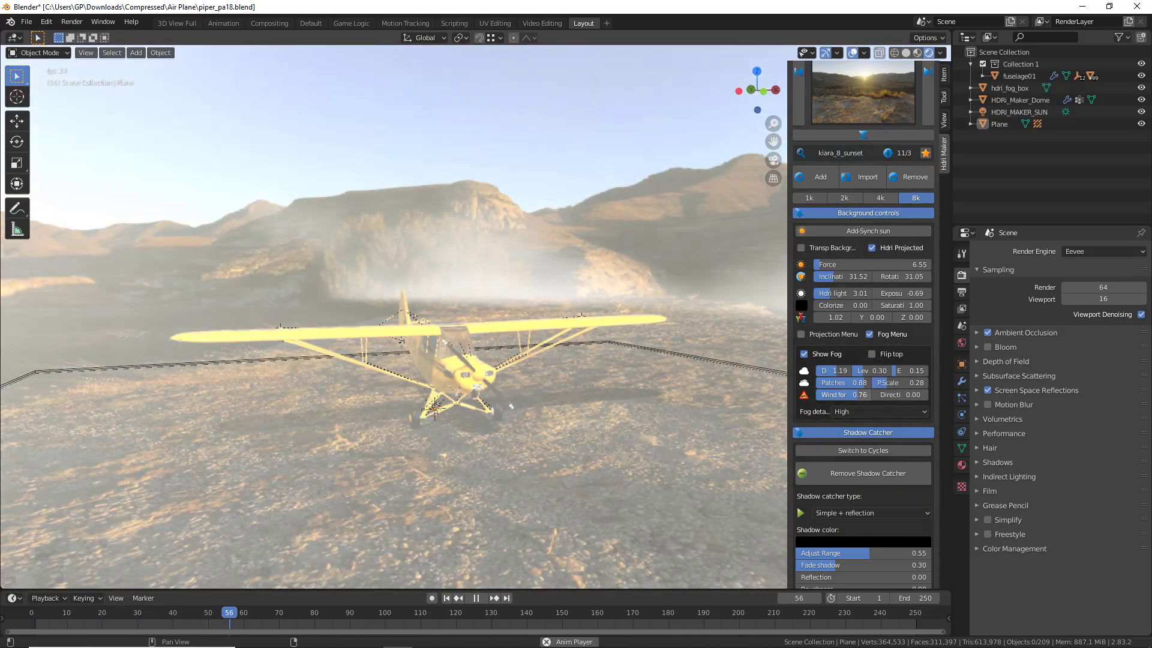
- Lower the fog's wind force to 0.23
left_click(838, 395)
type("0.24")
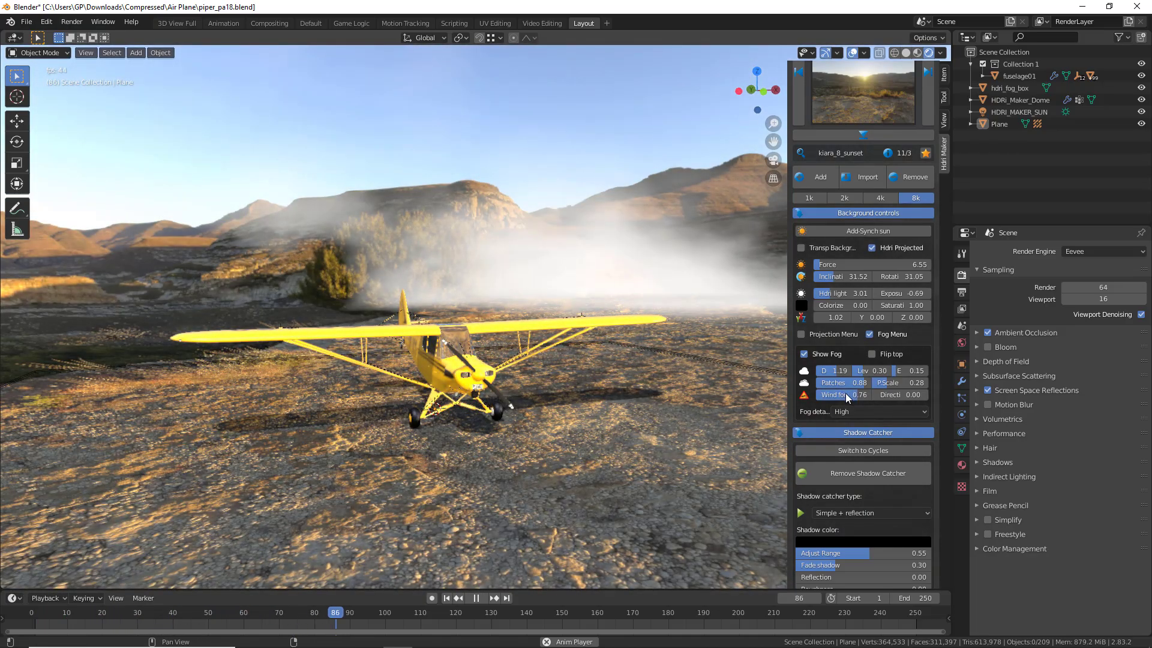
key("Return")
left_click_drag(831, 394, 827, 395)
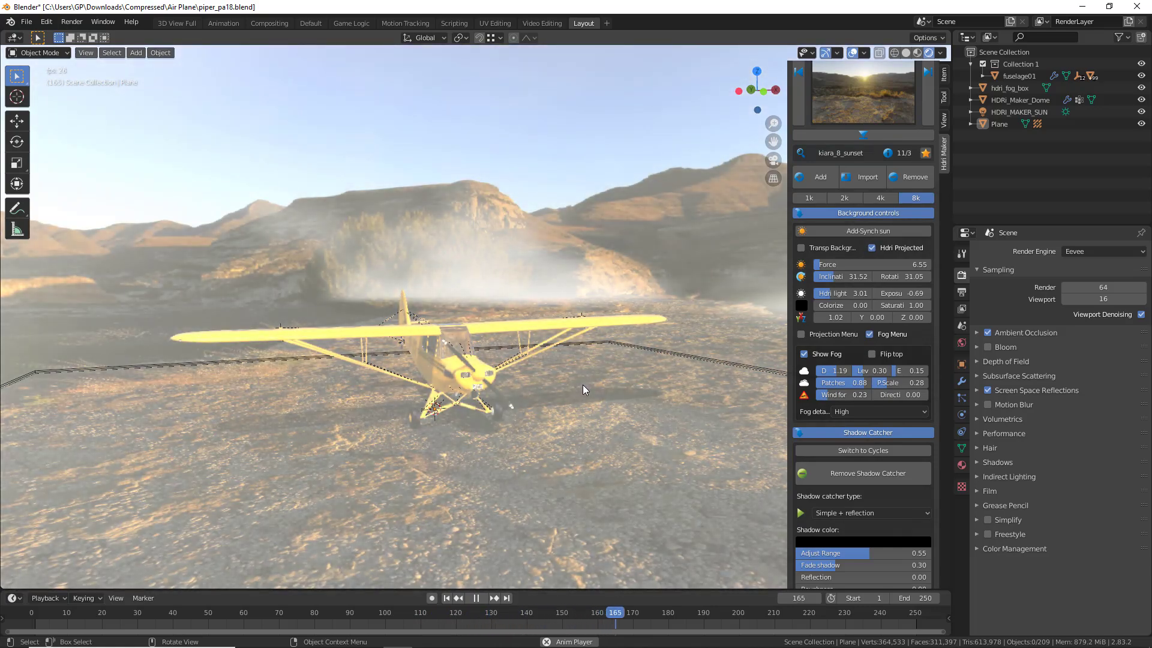
middle_click_drag(578, 391, 353, 331)
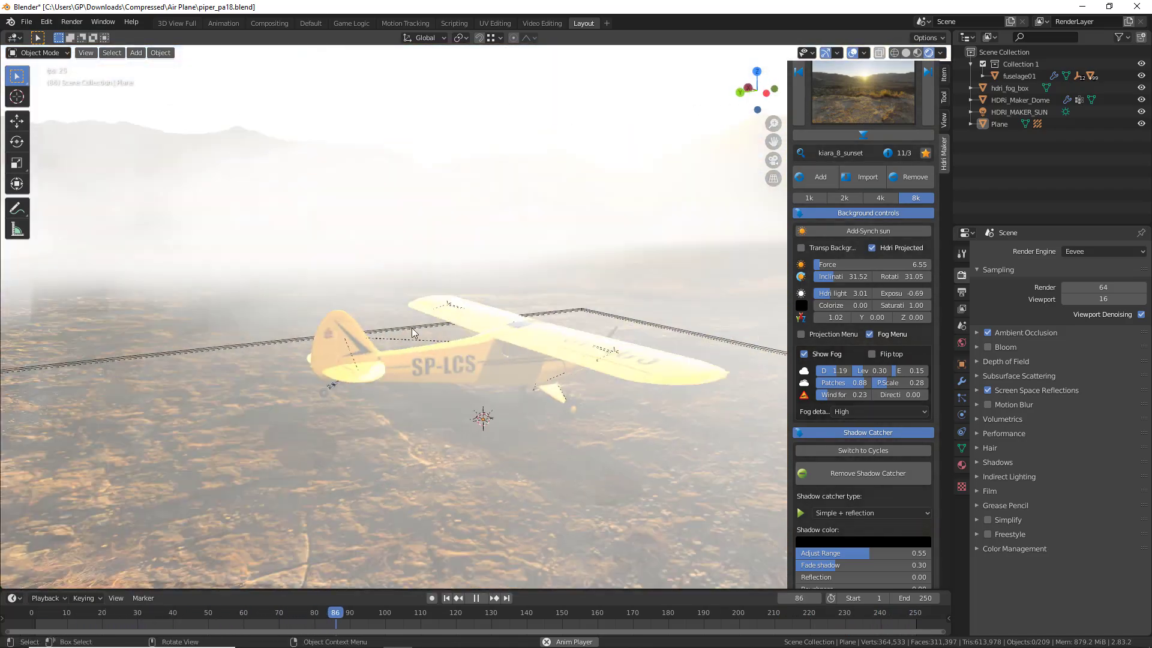
middle_click_drag(475, 319, 338, 318)
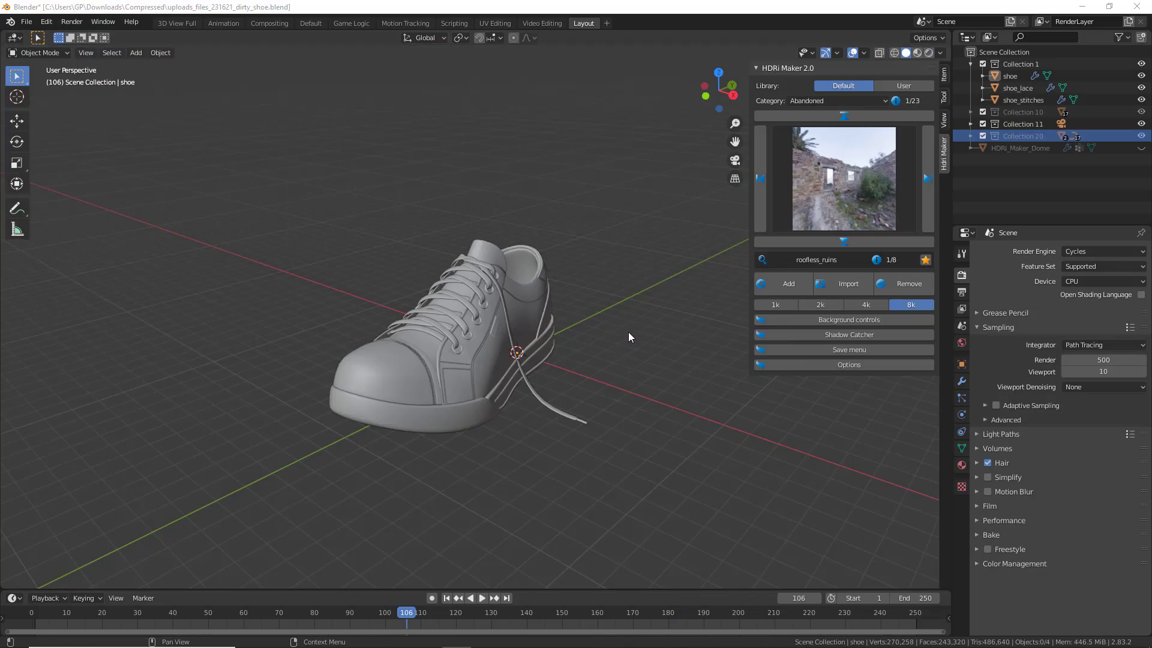
- Display the shoe scene in rendered viewport shading and set the render engine to Eevee
middle_click_drag(622, 331, 593, 332)
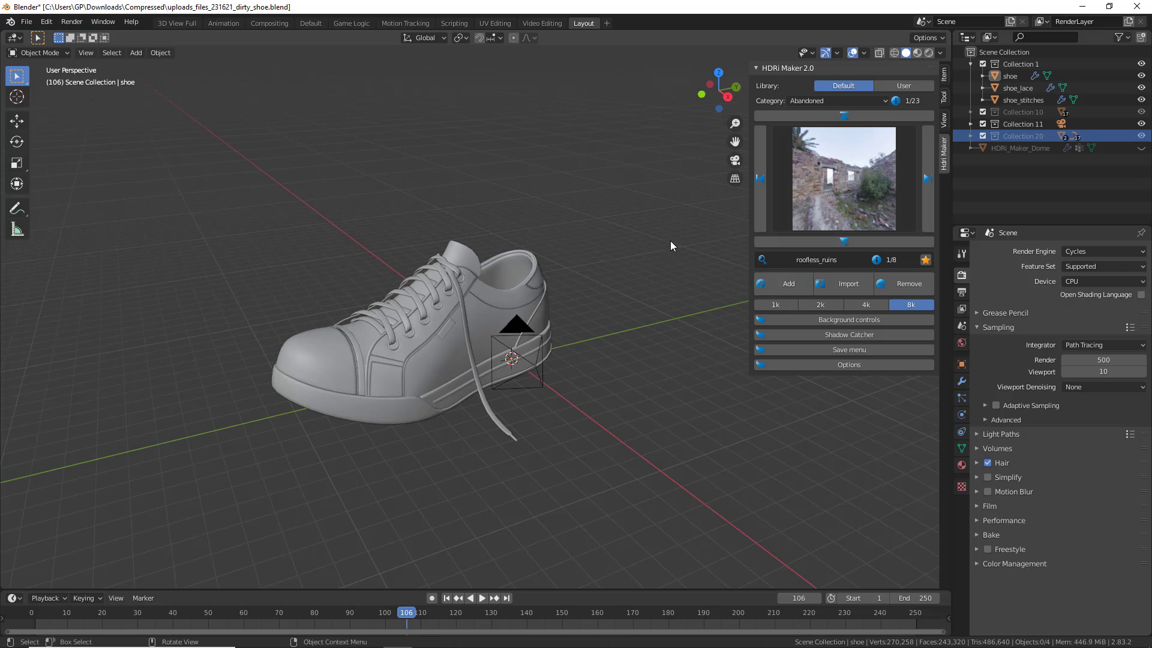
left_click(928, 54)
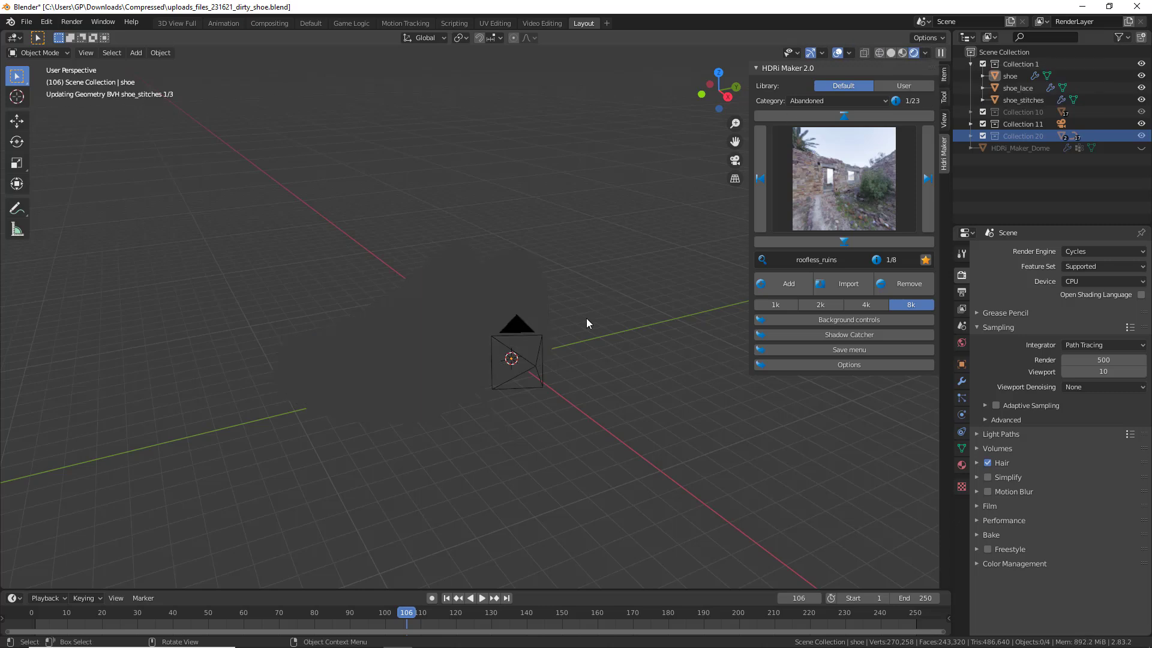
left_click(1092, 250)
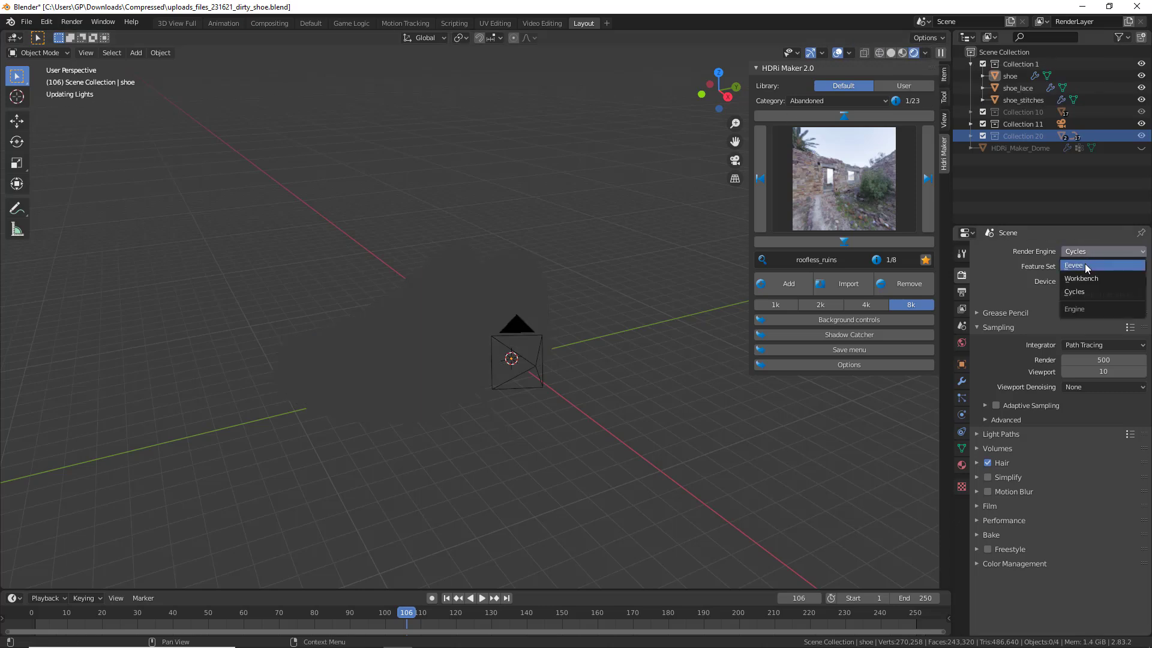
key("Return")
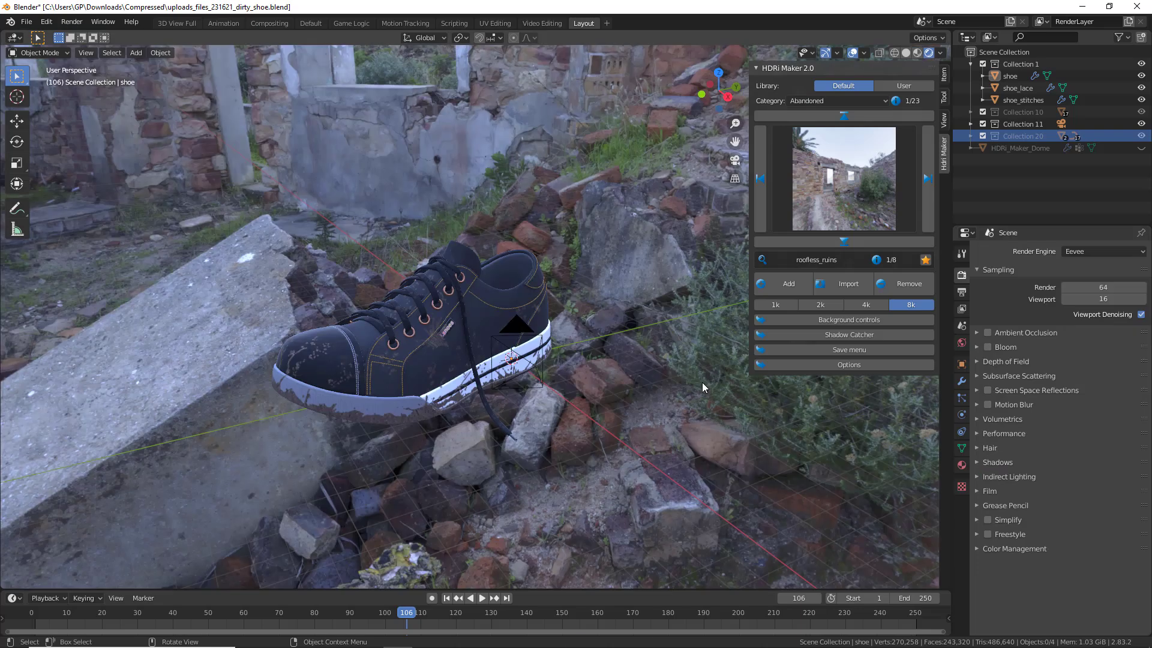
- Enable Hdri Projected for the roofless_ruins background and add a synchronized sun
left_click(846, 319)
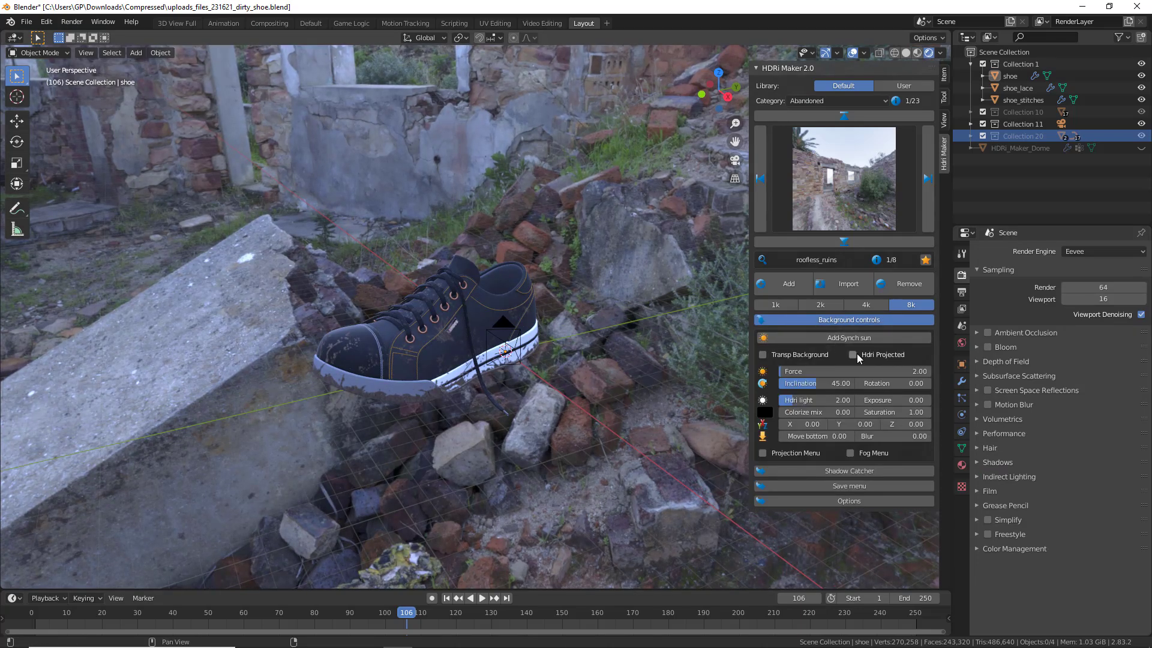
left_click(854, 355)
left_click(848, 337)
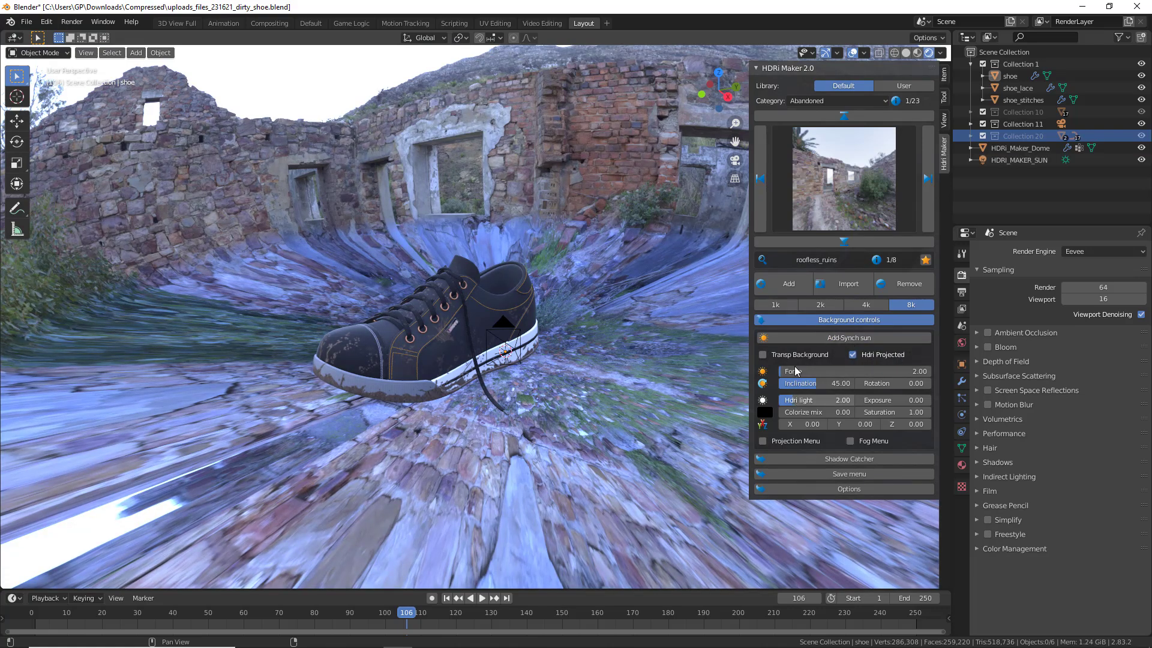
- Box-select the shoe with its lace and stitches and scale the selection down to about 0.2
mouse_move(539, 328)
middle_mouse_down()
mouse_move(581, 337)
mouse_move(535, 337)
middle_mouse_up()
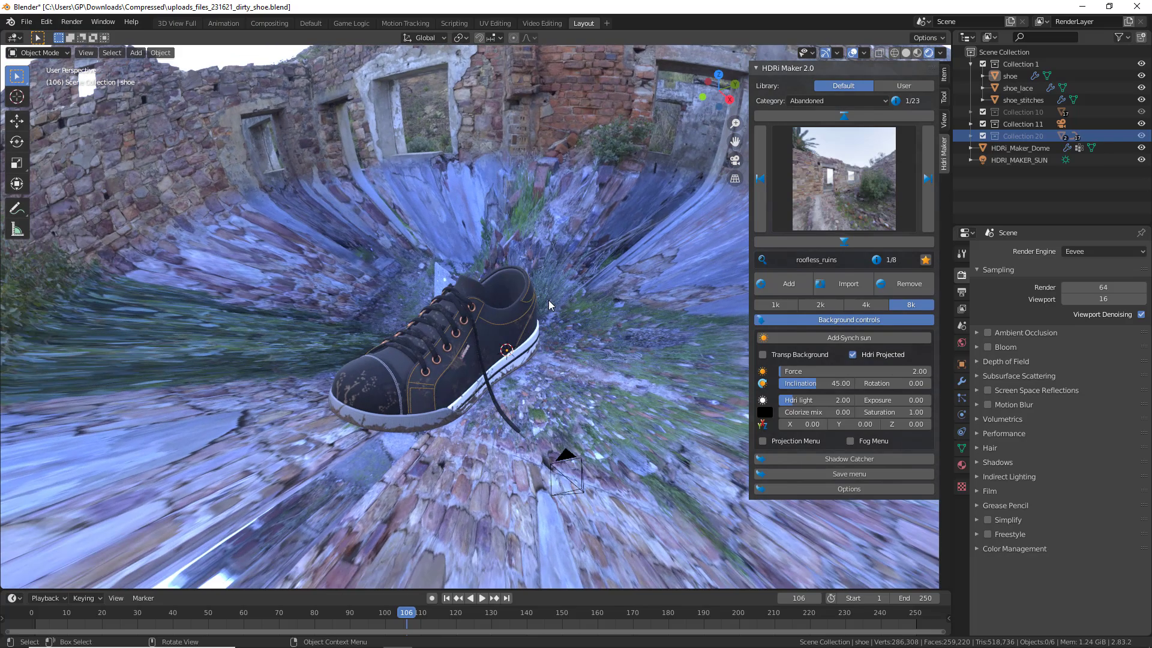
left_click_drag(443, 403, 284, 459)
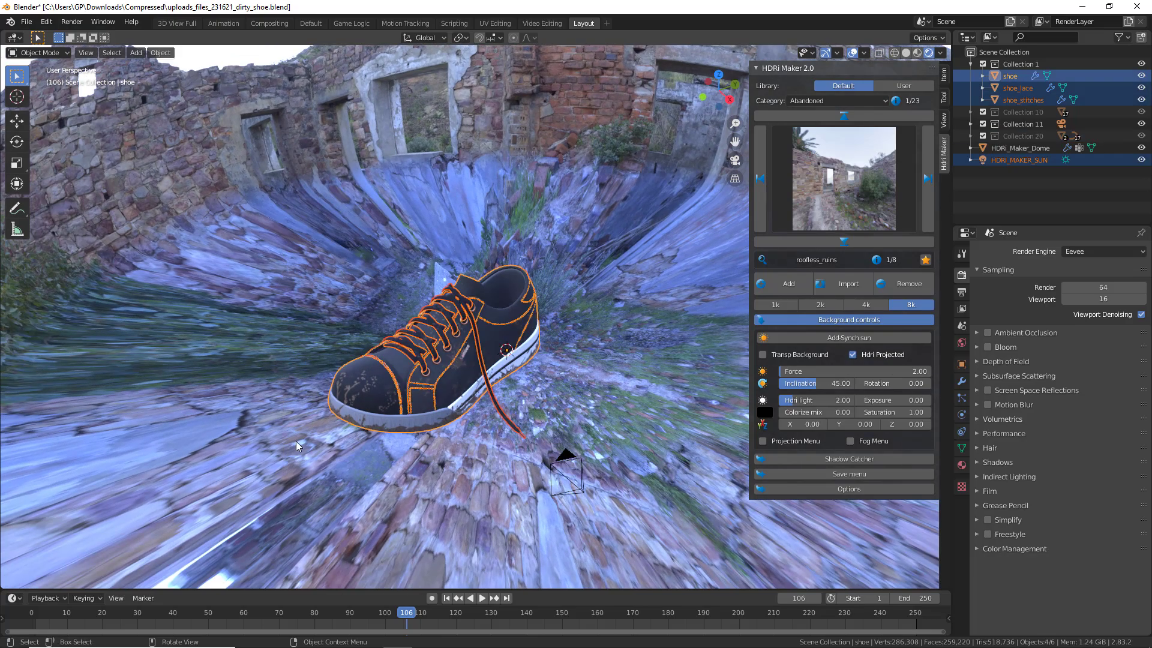
scroll(465, 377, "up", 4)
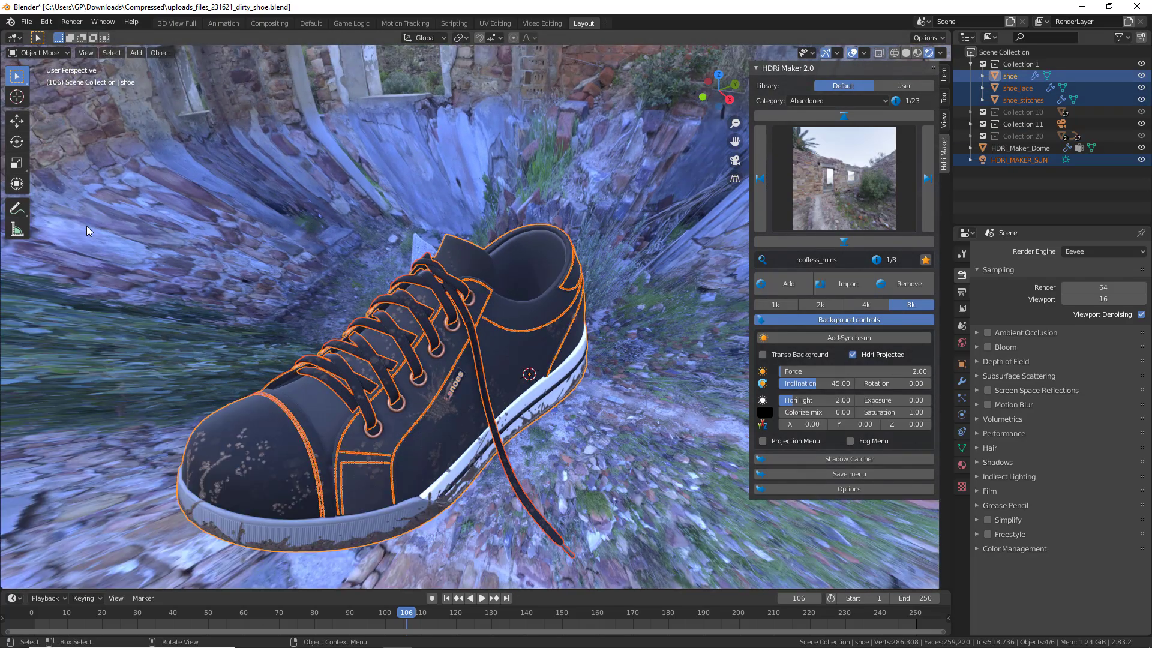
key("s")
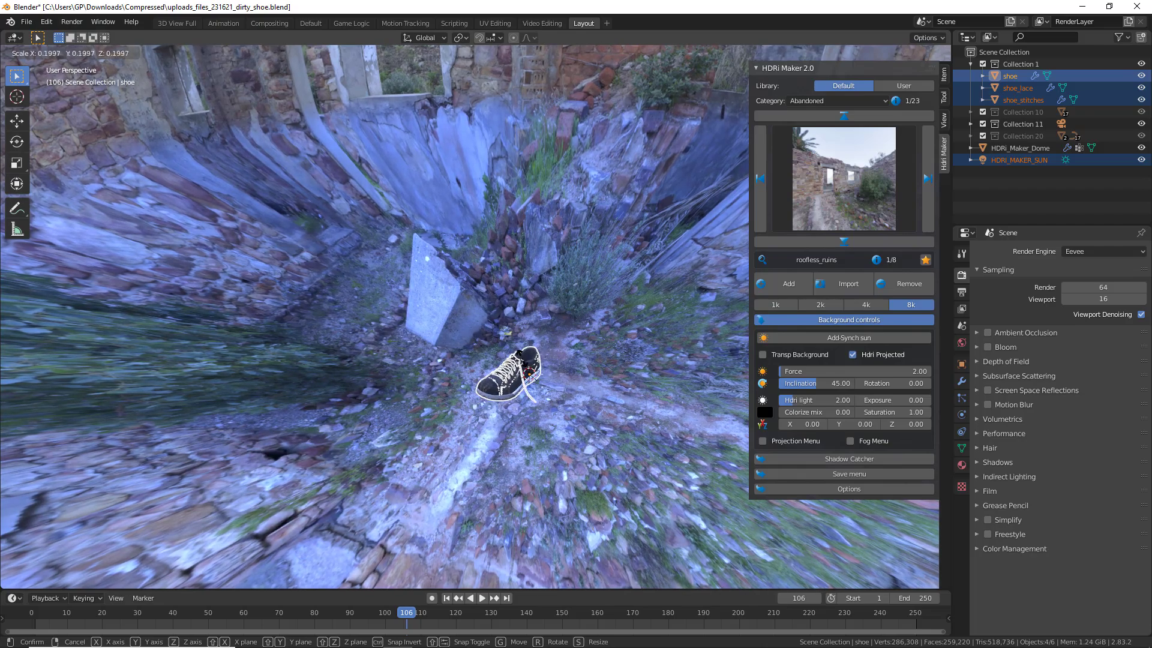
left_click(526, 373)
- Scale the selected shoe down once more to fit the size of the surrounding stones
scroll(527, 375, "up", 6)
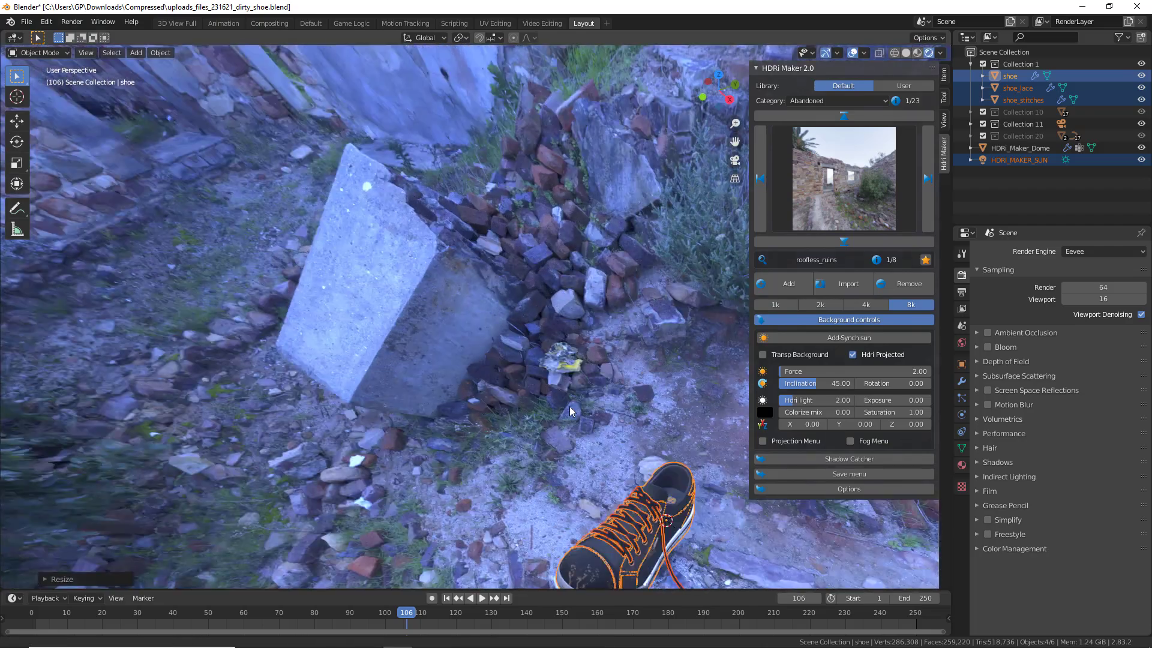
middle_click_drag(570, 405, 418, 209, "shift")
scroll(481, 296, "up", 4)
scroll(481, 297, "down", 2)
key("s")
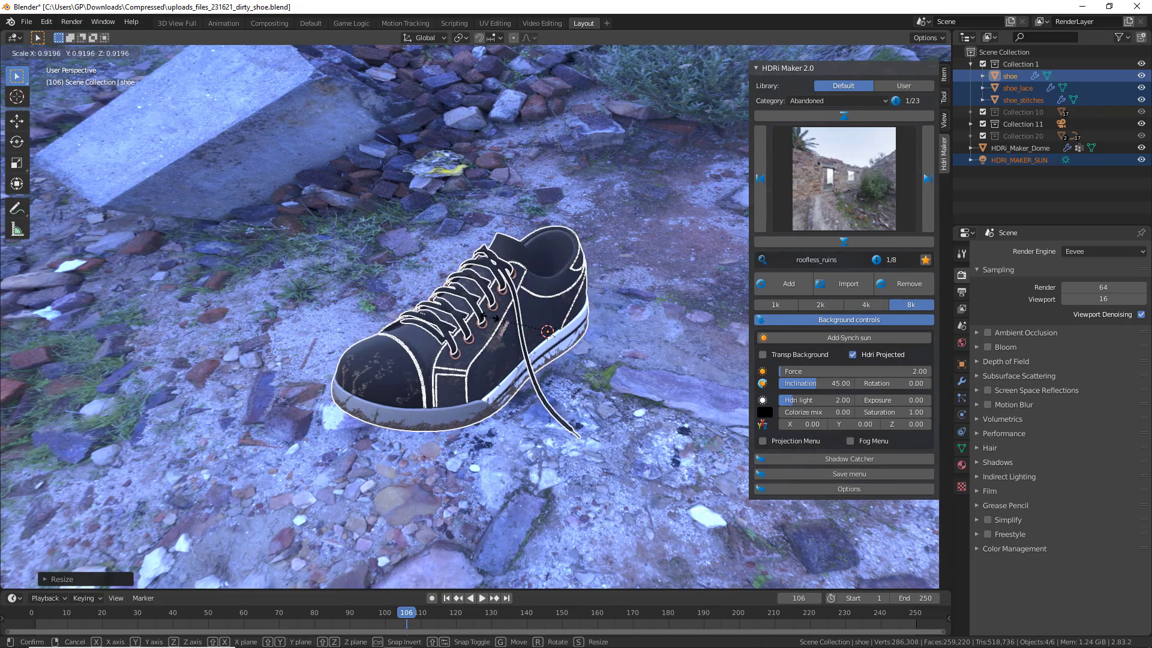
left_click(531, 316)
- Move the selected shoe across the projected ground to the bare earth patch near the rubble
middle_click_drag(531, 316, 462, 342)
middle_click_drag(577, 360, 460, 264)
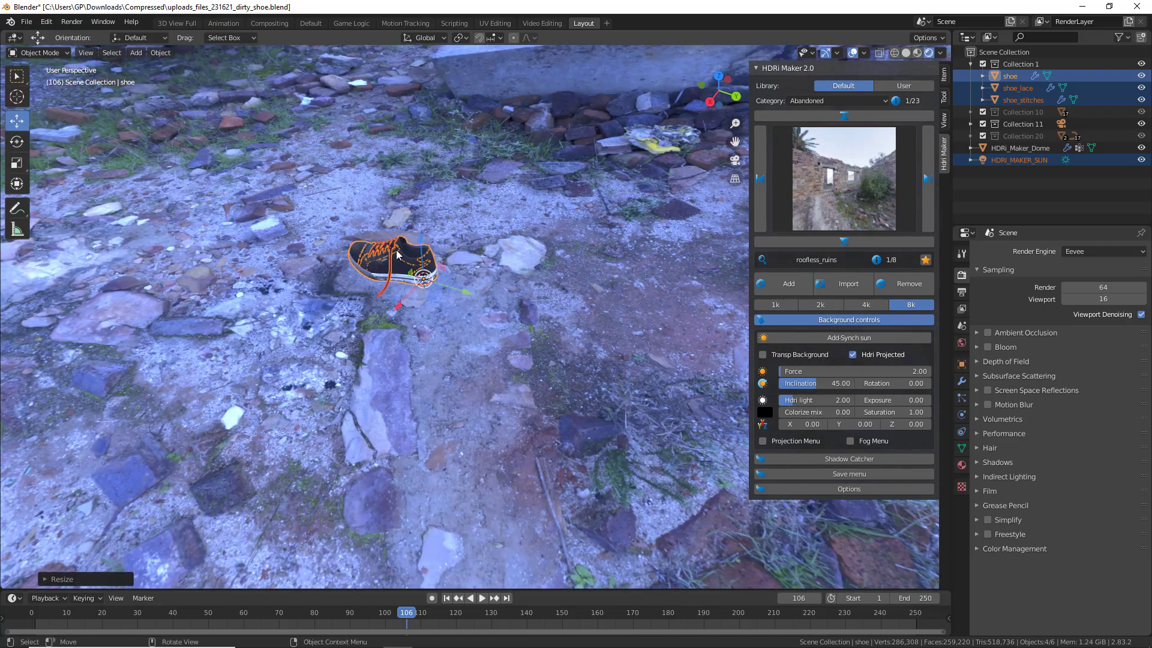
left_click_drag(450, 290, 675, 356)
middle_click_drag(675, 356, 368, 380)
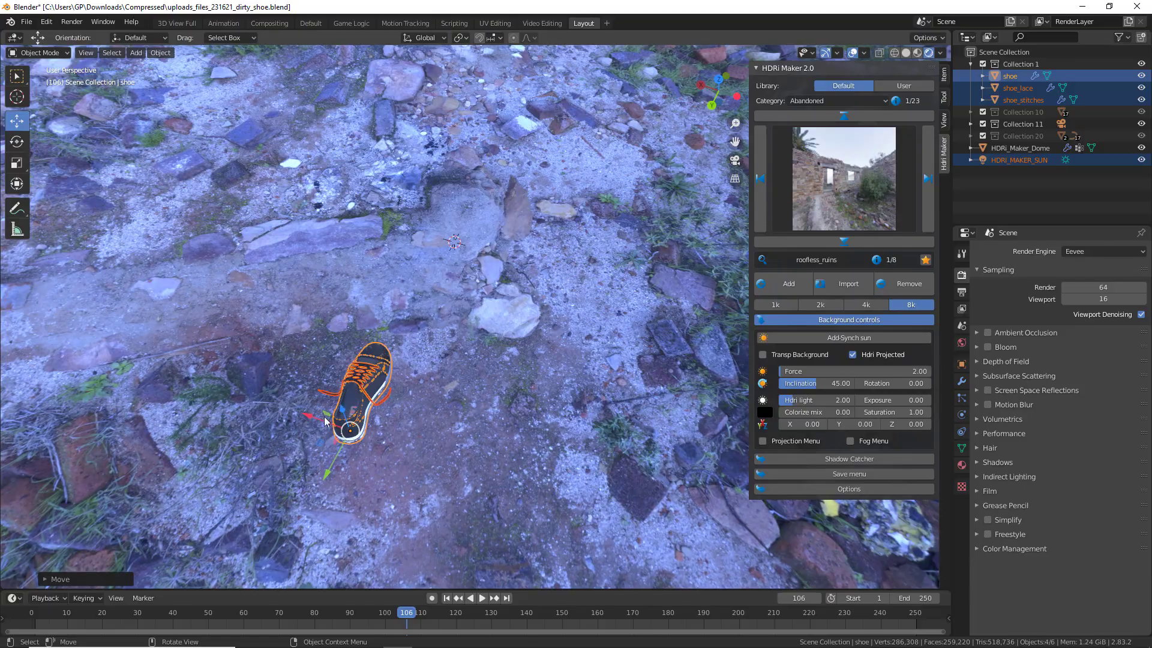
middle_click_drag(315, 418, 582, 344)
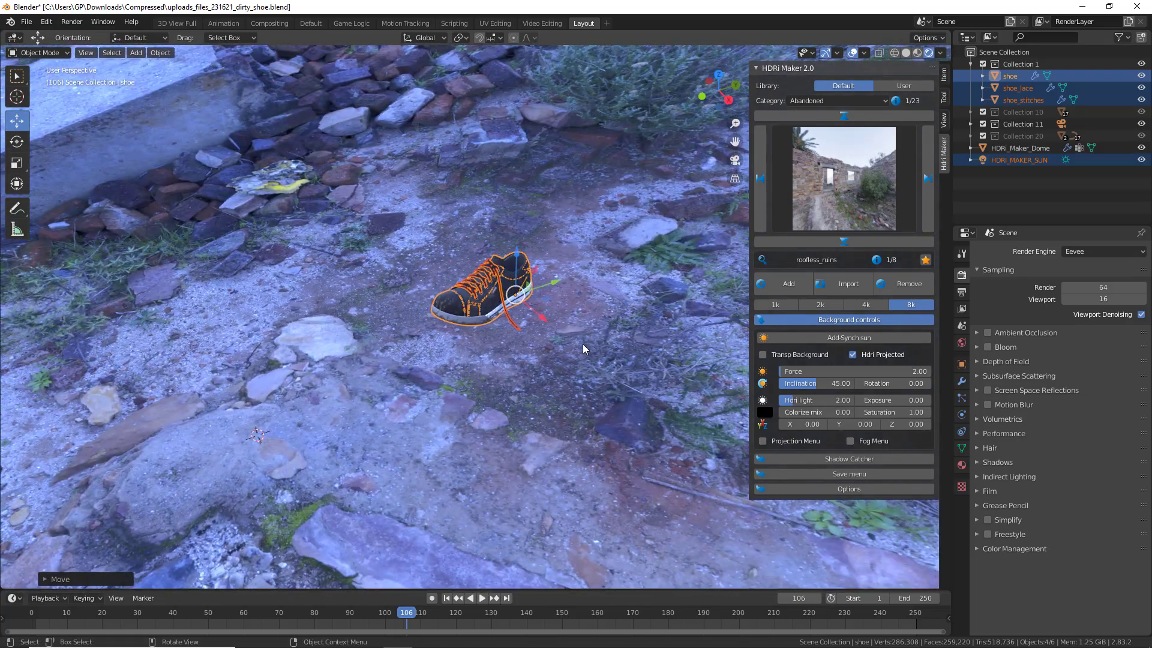
left_click(583, 344)
scroll(583, 344, "up", 2)
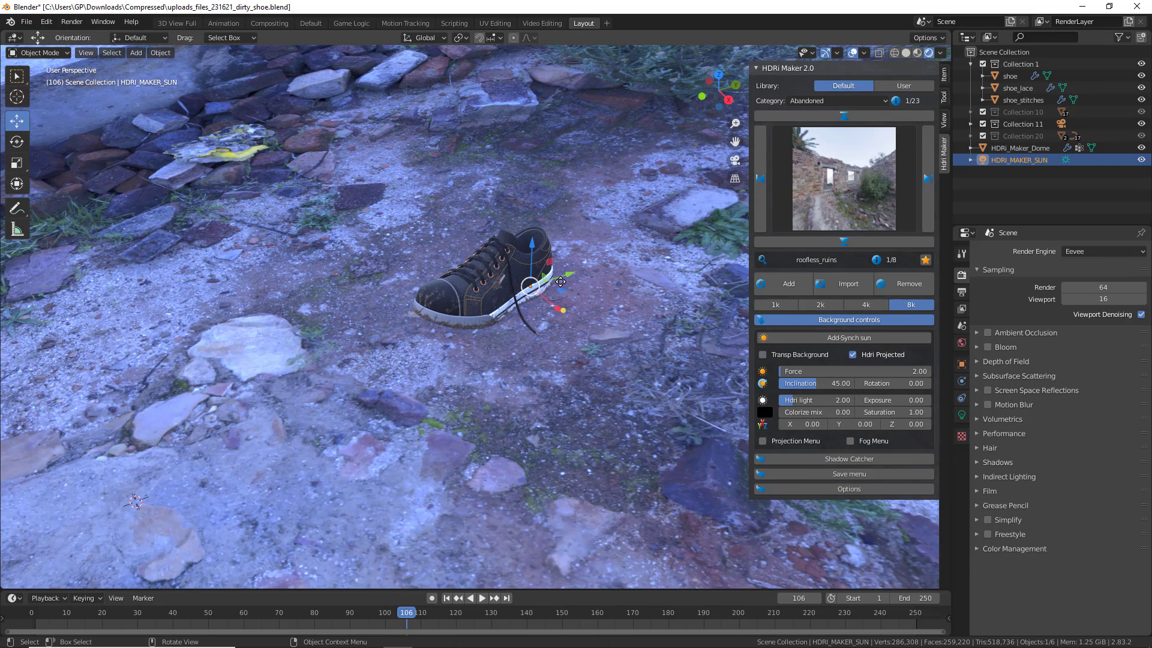
left_click_drag(565, 277, 599, 259)
left_click_drag(608, 209, 511, 316)
left_click_drag(555, 282, 612, 263)
middle_click_drag(603, 328, 489, 343)
left_click(559, 233)
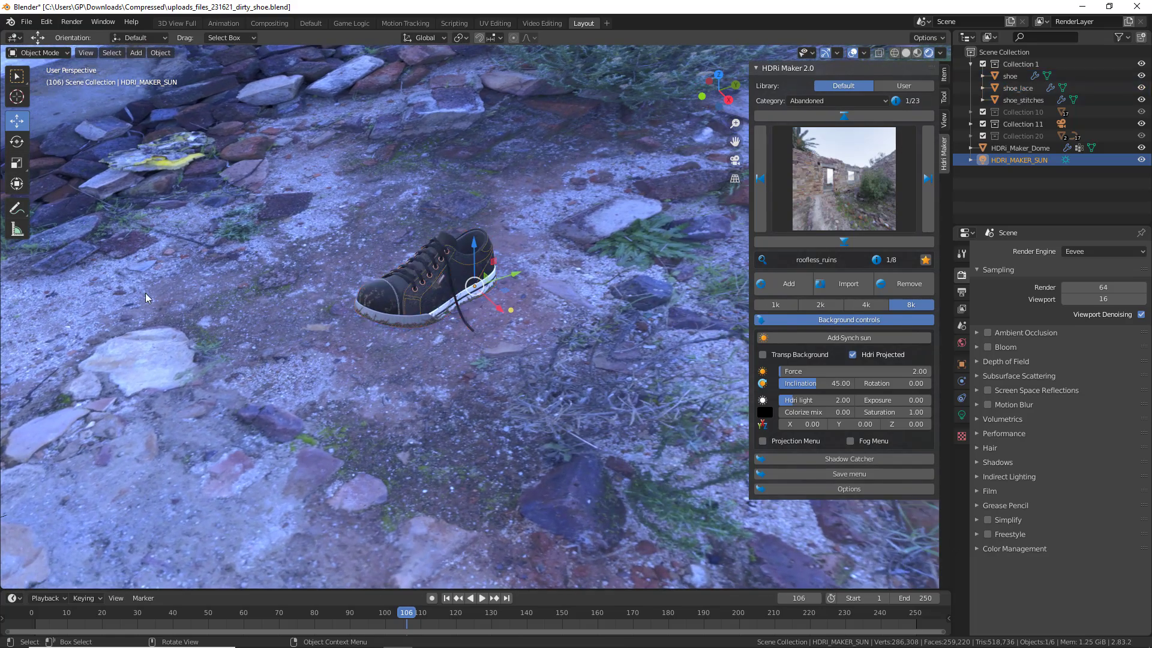
- Add a plane mesh and centre it on the projected ground under the shoe
left_click(136, 54)
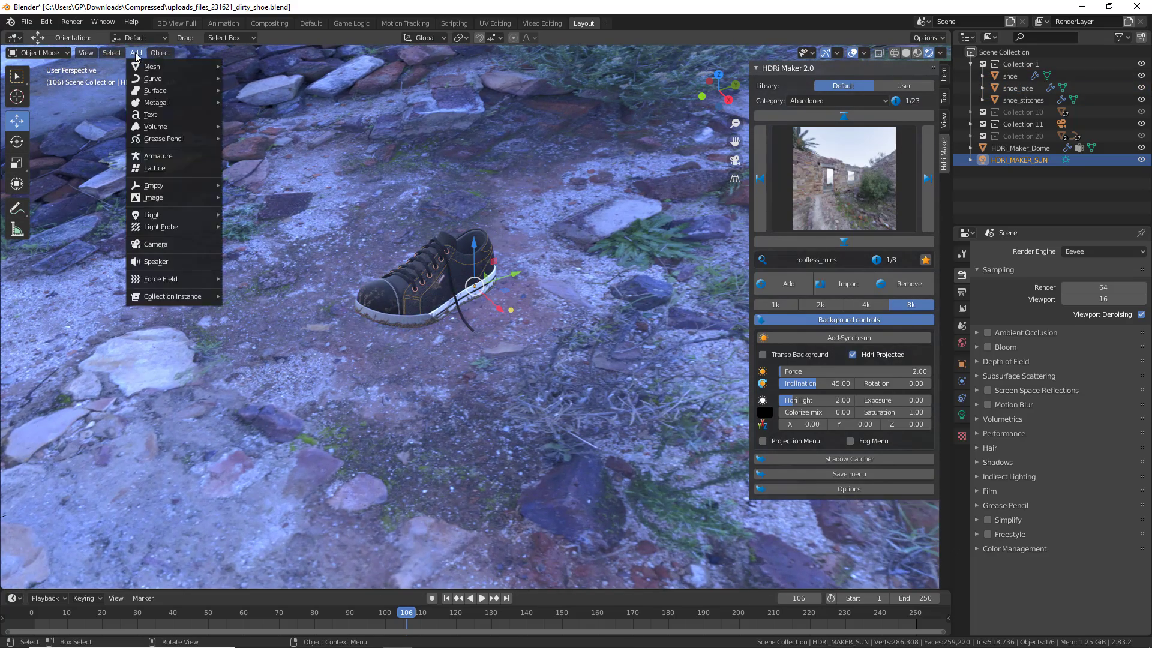
mouse_move(140, 71)
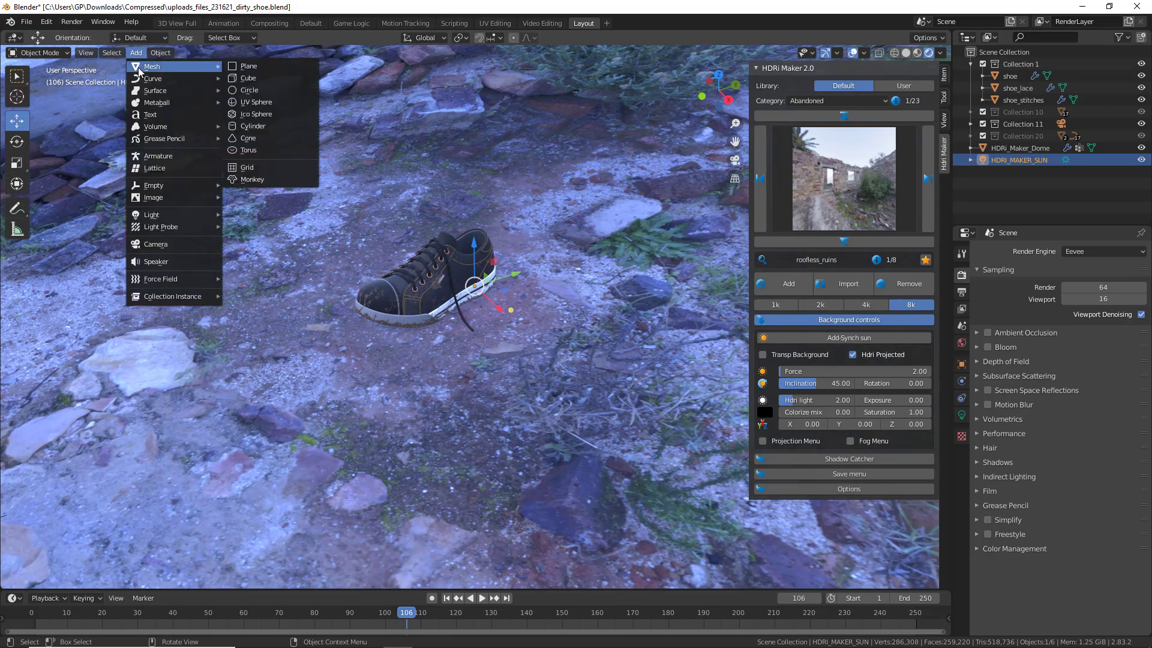
left_click(246, 66)
scroll(304, 346, "down", 4)
left_click_drag(341, 376, 467, 294)
middle_click_drag(467, 294, 493, 314, "shift")
left_click_drag(526, 355, 501, 330)
scroll(500, 324, "up", 4)
mouse_move(437, 295)
middle_mouse_down()
mouse_move(536, 289)
mouse_move(517, 309)
mouse_move(471, 314)
mouse_move(471, 352)
mouse_move(459, 300)
middle_mouse_up()
scroll(486, 298, "down", 3)
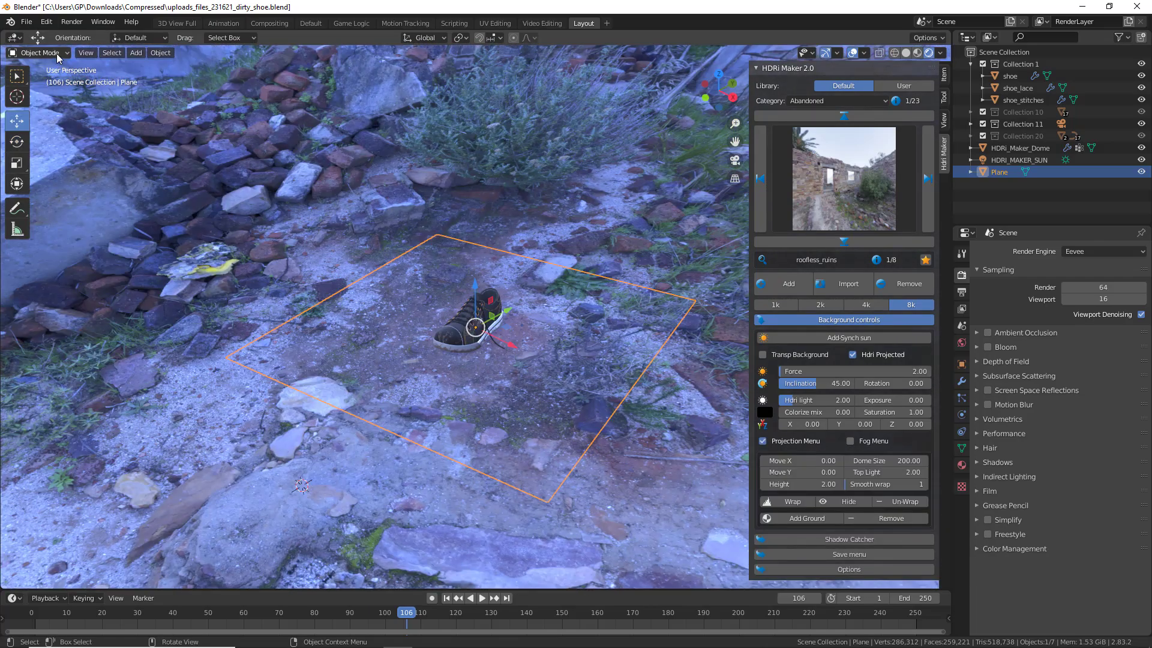
- Switch the plane to Sculpt Mode and enable Dyntopo with a detail size of 5 px
left_click(58, 55)
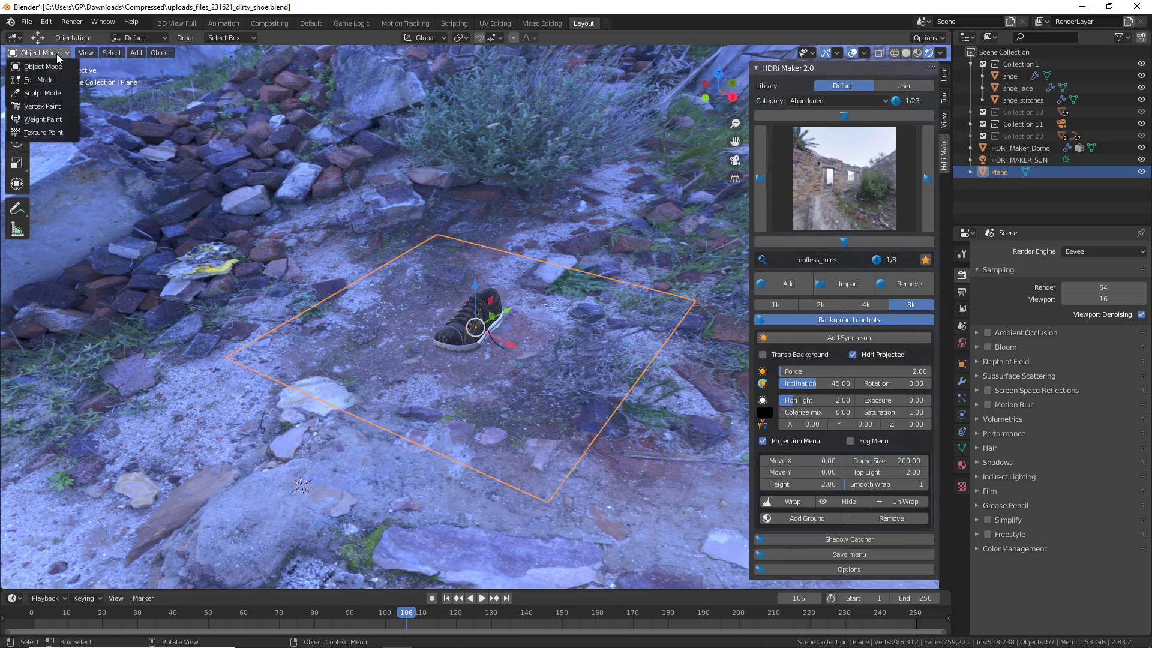
left_click(42, 93)
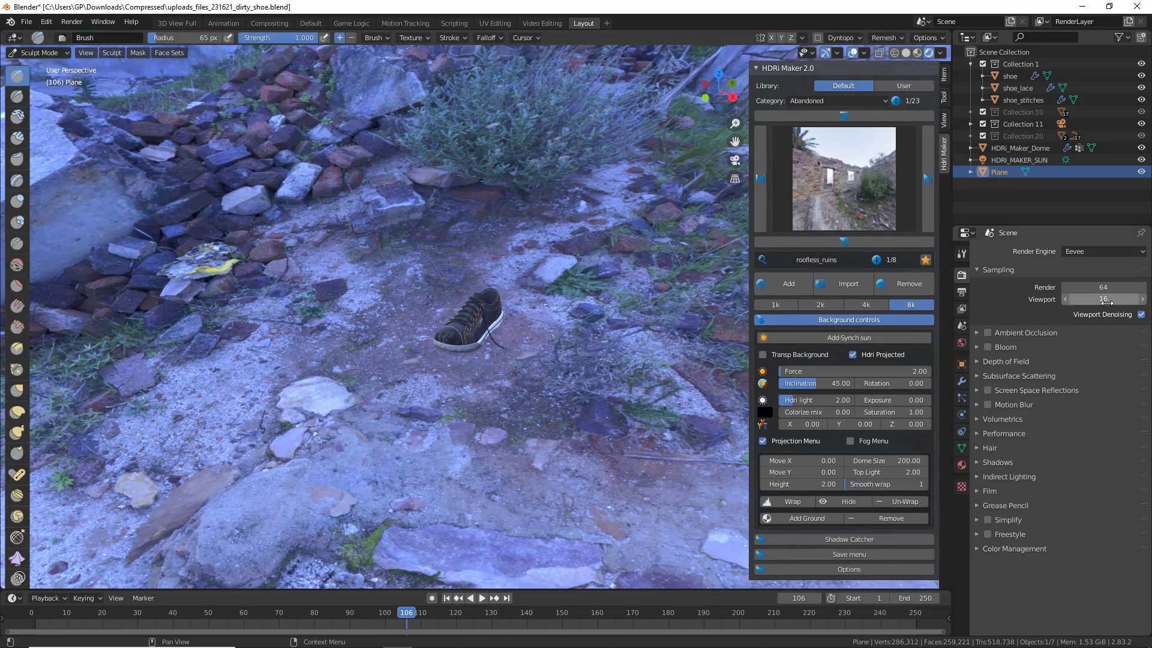
left_click(963, 254)
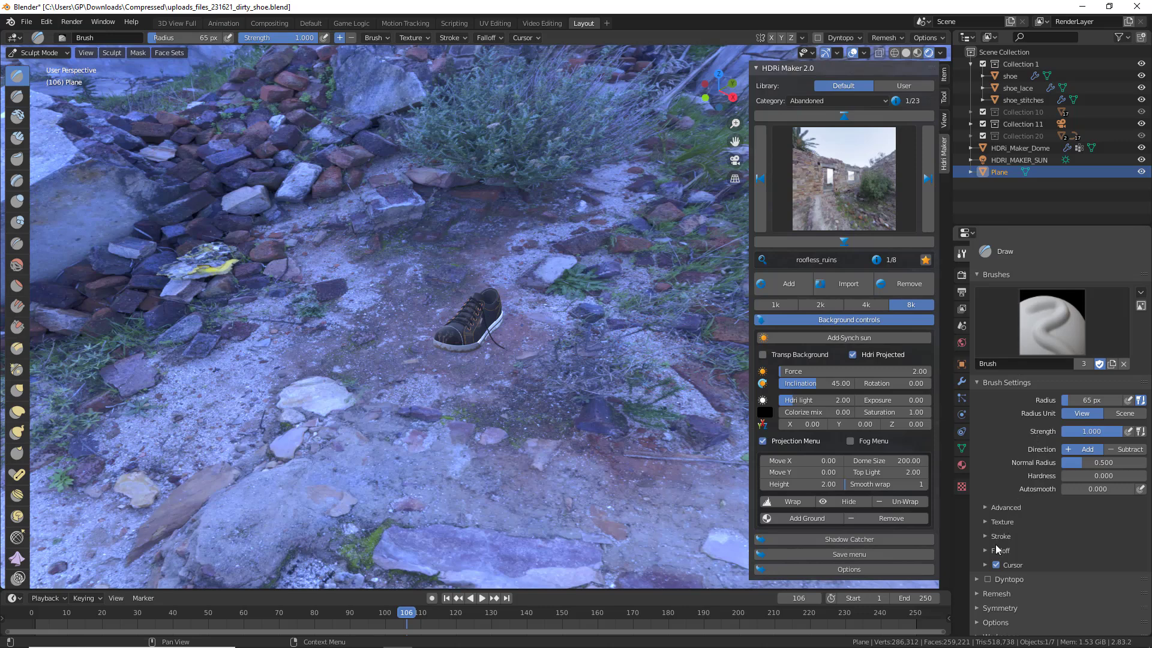
left_click(988, 579)
left_click(959, 607)
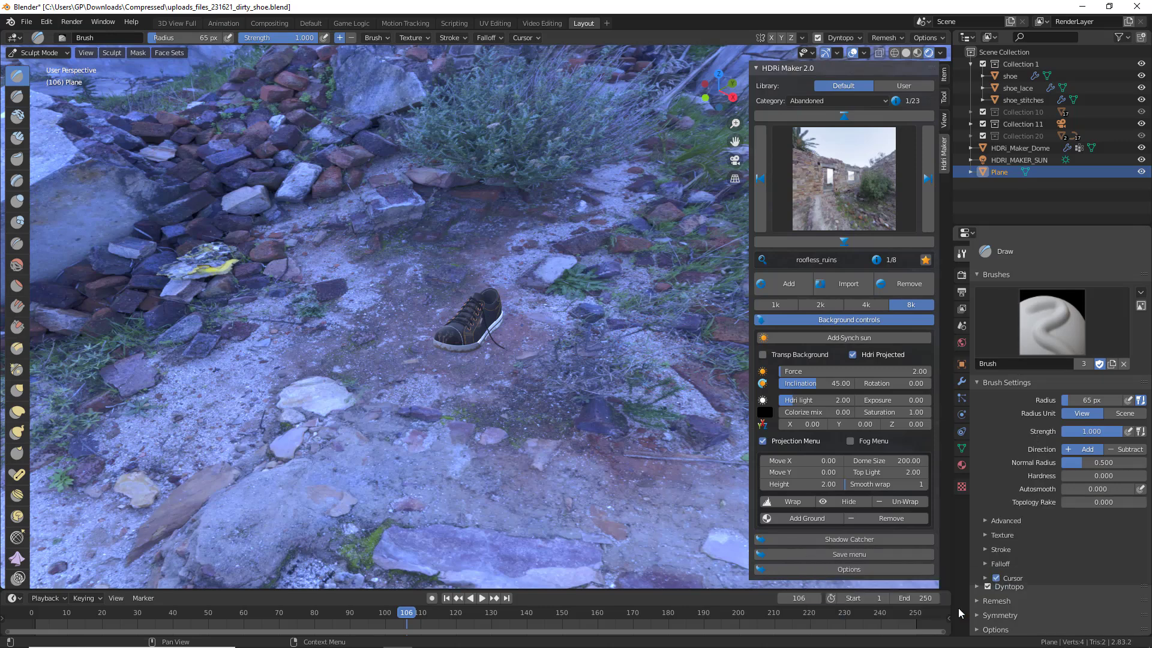
left_click(977, 594)
scroll(979, 592, "down", 3)
left_click(1111, 528)
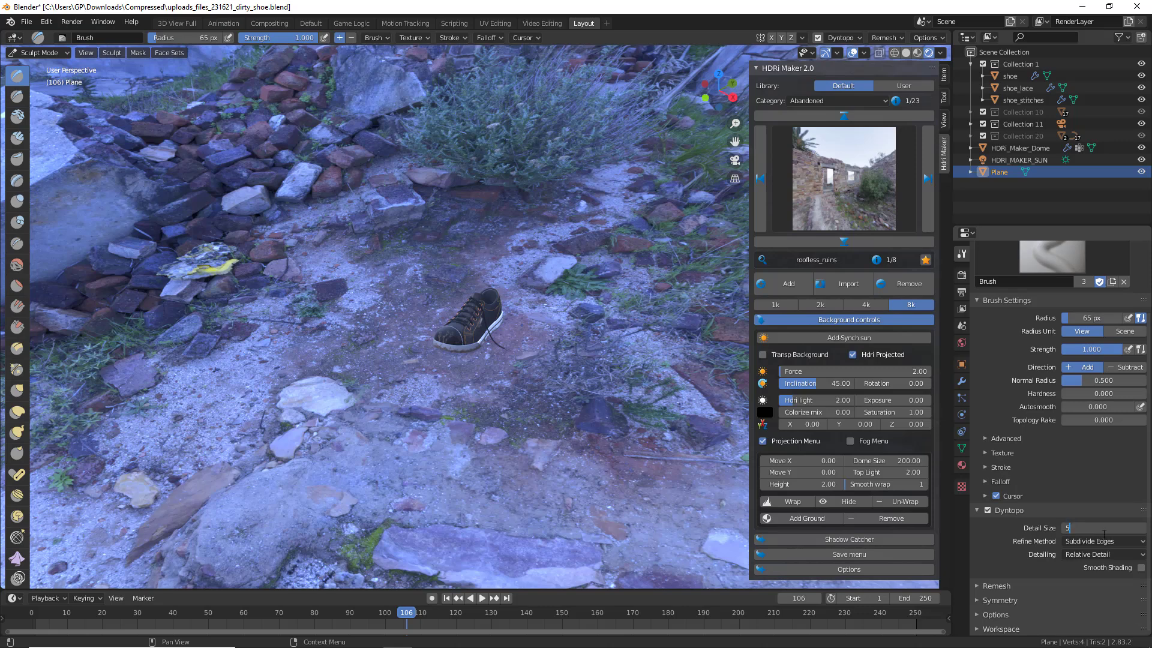
middle_click_drag(543, 336, 525, 336)
mouse_move(519, 334)
left_mouse_down()
mouse_move(570, 349)
mouse_move(498, 401)
mouse_move(428, 395)
left_mouse_up()
key("ctrl+z")
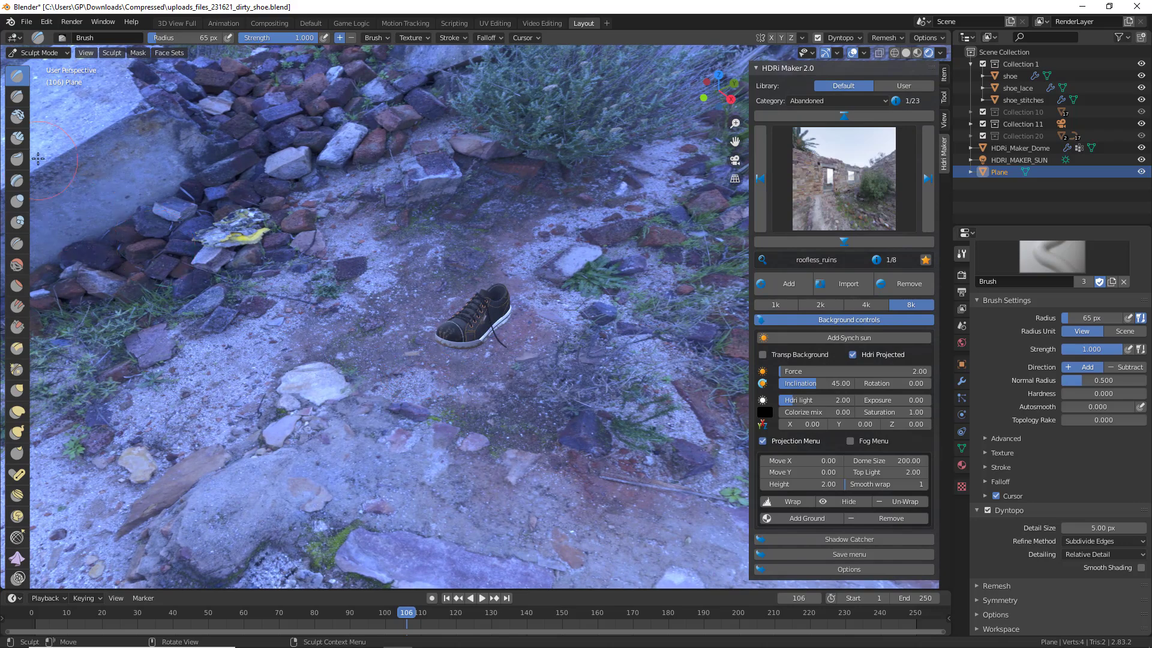
- Sculpt uneven relief into the ground plane on all sides of the shoe with the Clay brush
left_click(17, 123)
left_click_drag(480, 390, 393, 393)
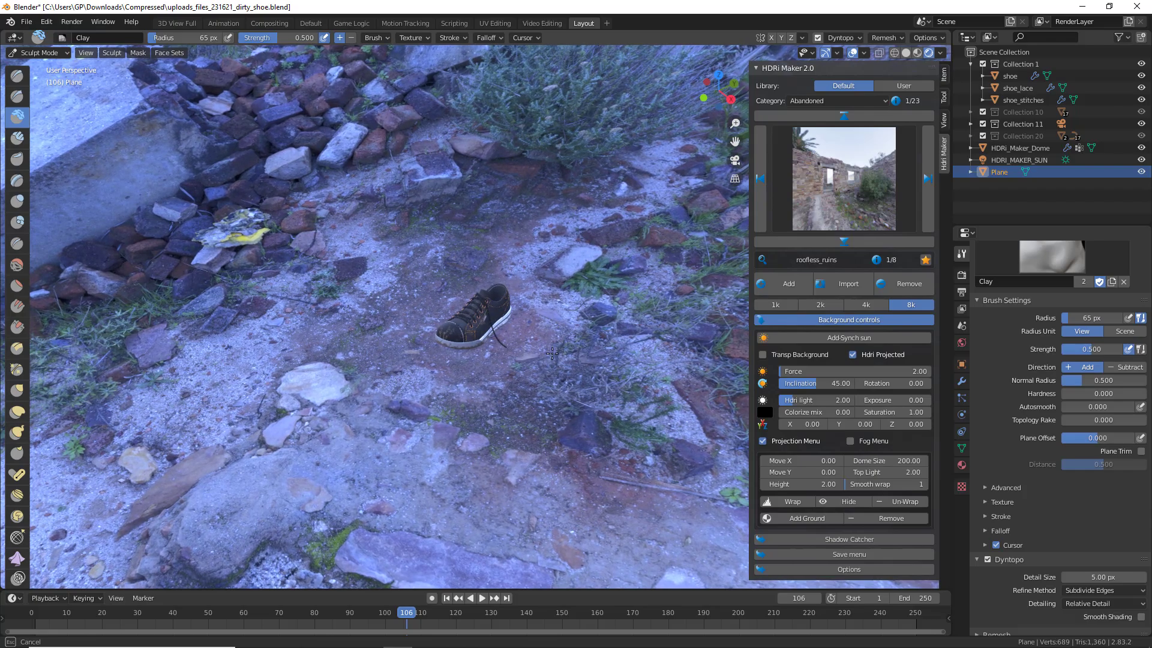
left_click_drag(576, 351, 574, 334)
middle_click_drag(574, 334, 636, 369)
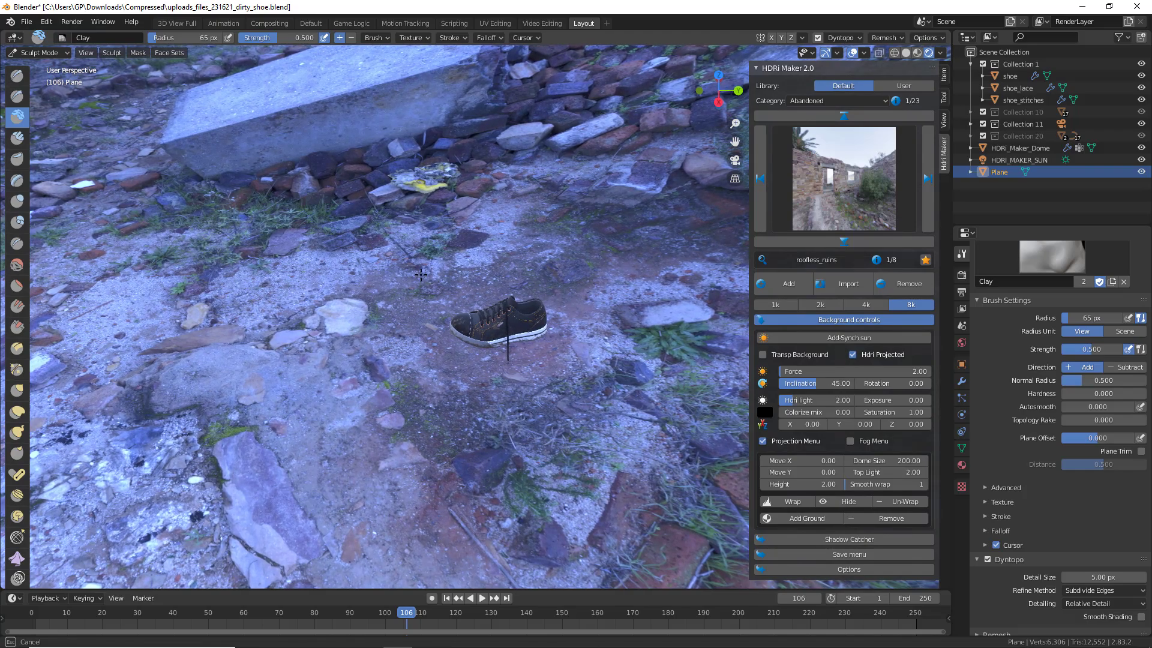
middle_click_drag(598, 339, 618, 393)
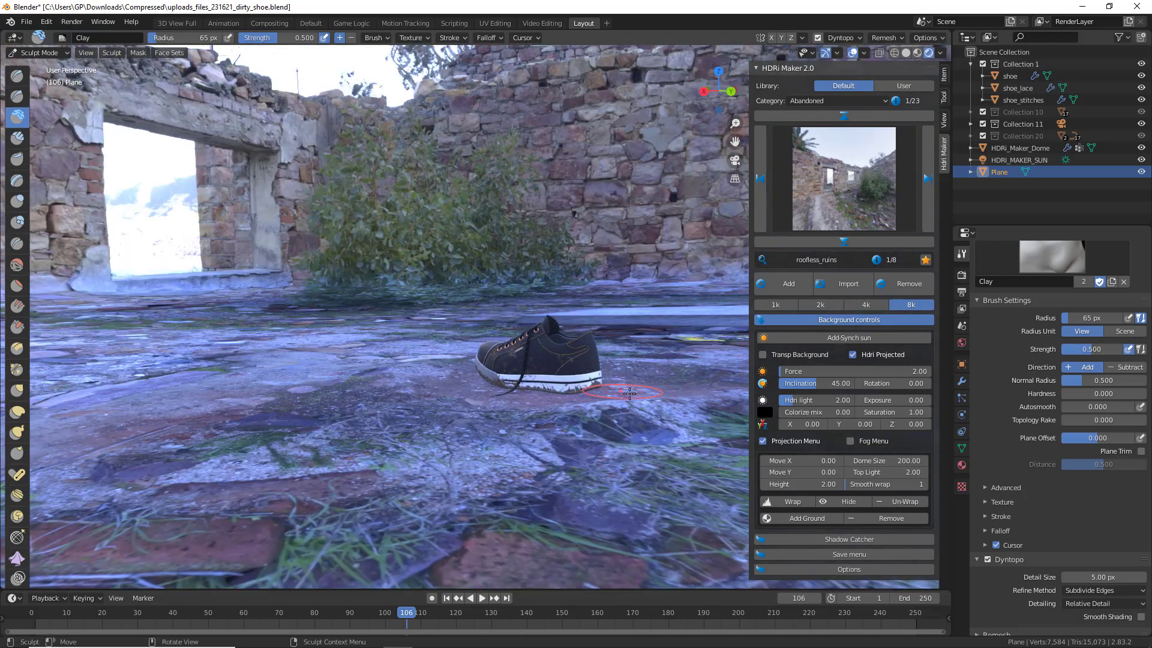
left_click_drag(607, 426, 311, 375)
middle_click_drag(246, 367, 376, 394)
left_click_drag(367, 338, 359, 390)
middle_click_drag(359, 391, 418, 409)
left_click_drag(413, 402, 361, 334)
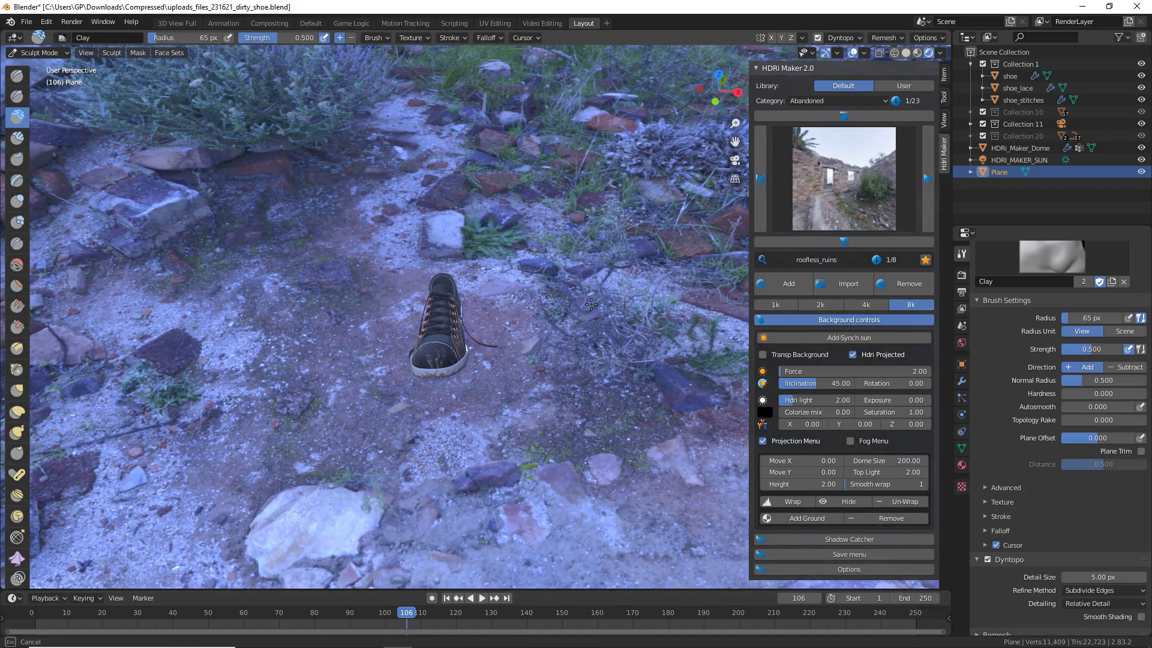
middle_click_drag(488, 241, 371, 342)
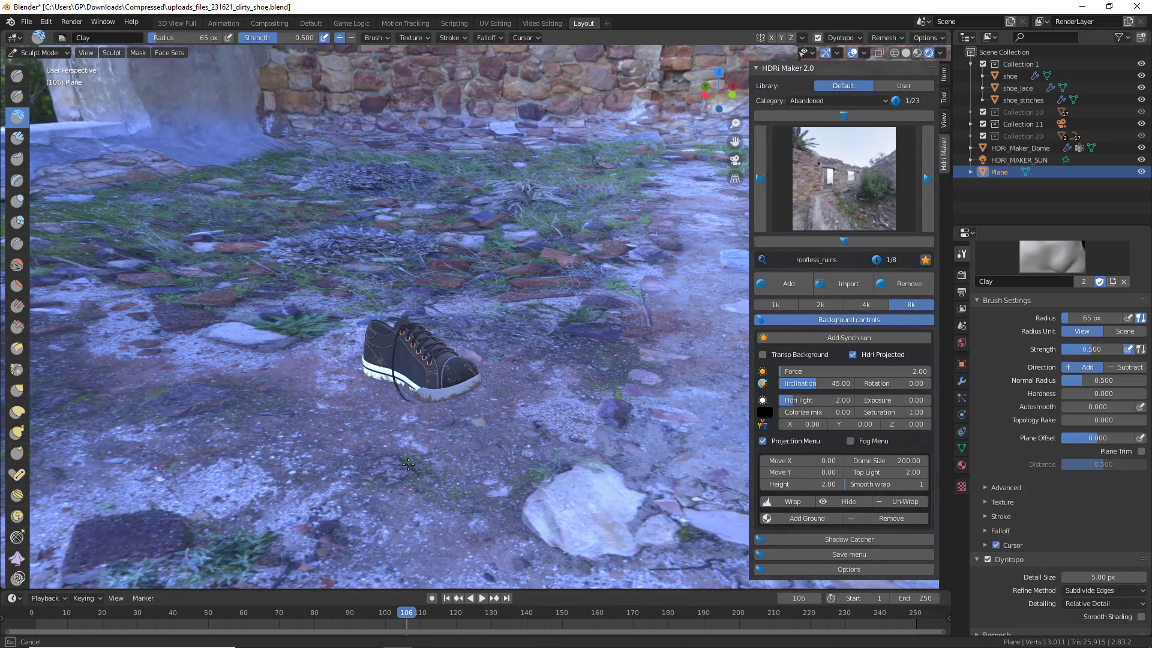
left_click_drag(583, 401, 560, 439)
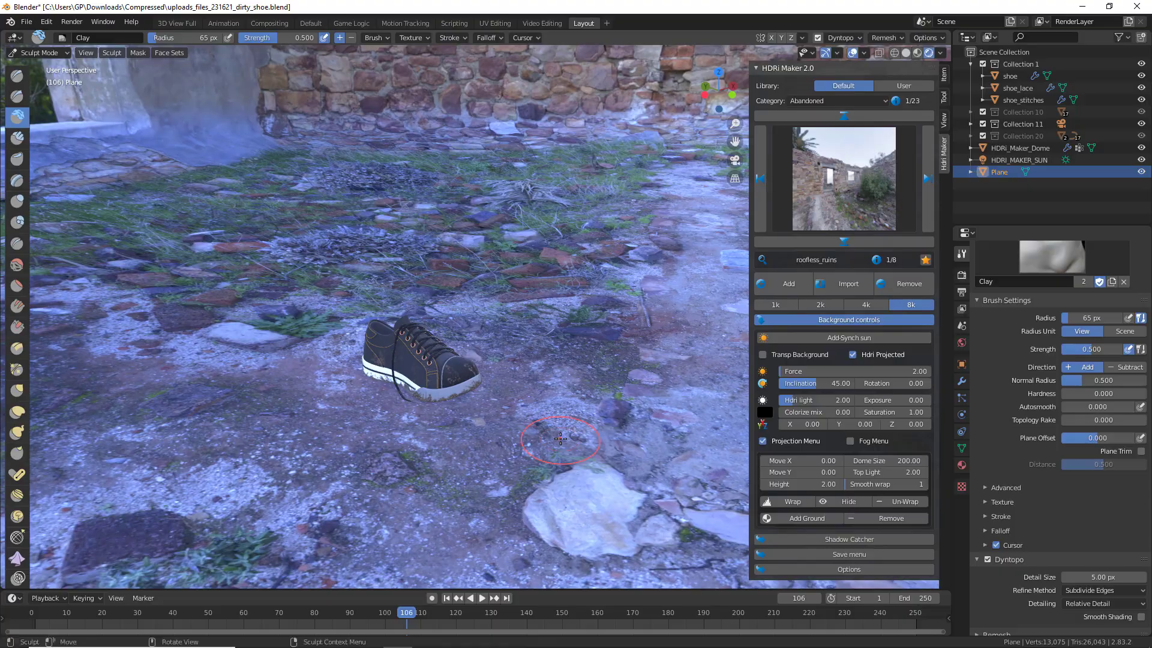
- Return to Object Mode and add a cube mesh for the pale stone beside the green plant
middle_click_drag(521, 425, 292, 429)
middle_click_drag(441, 246, 393, 350)
scroll(309, 363, "up", 1)
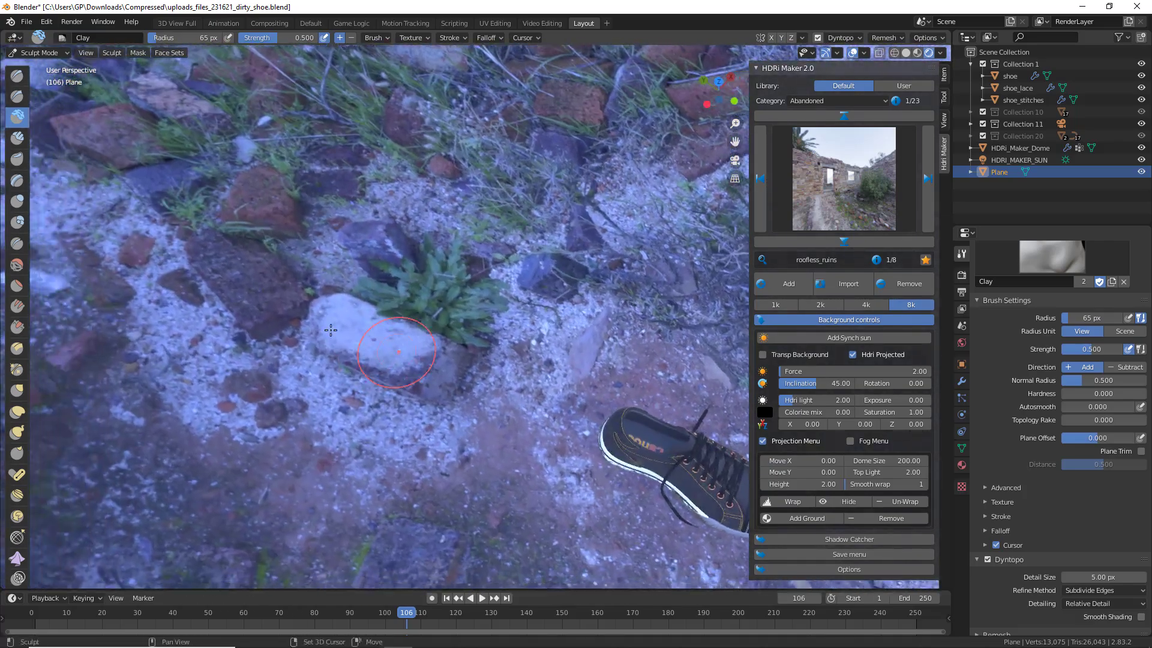
left_click(37, 54)
left_click(41, 63)
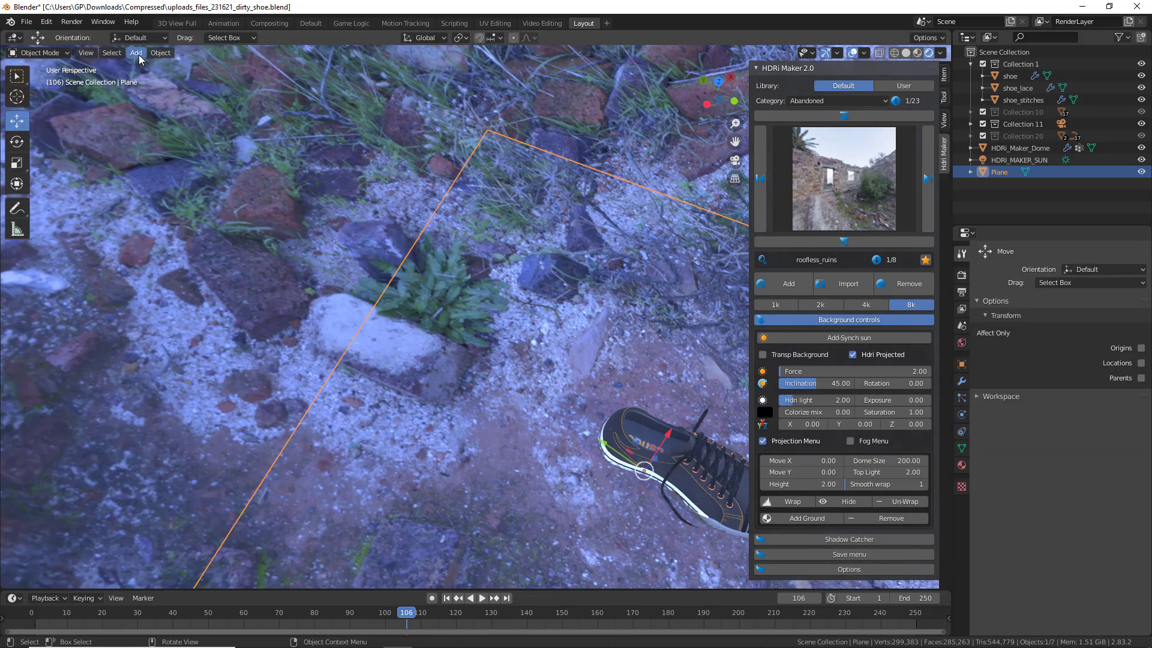
left_click(138, 55)
mouse_move(142, 65)
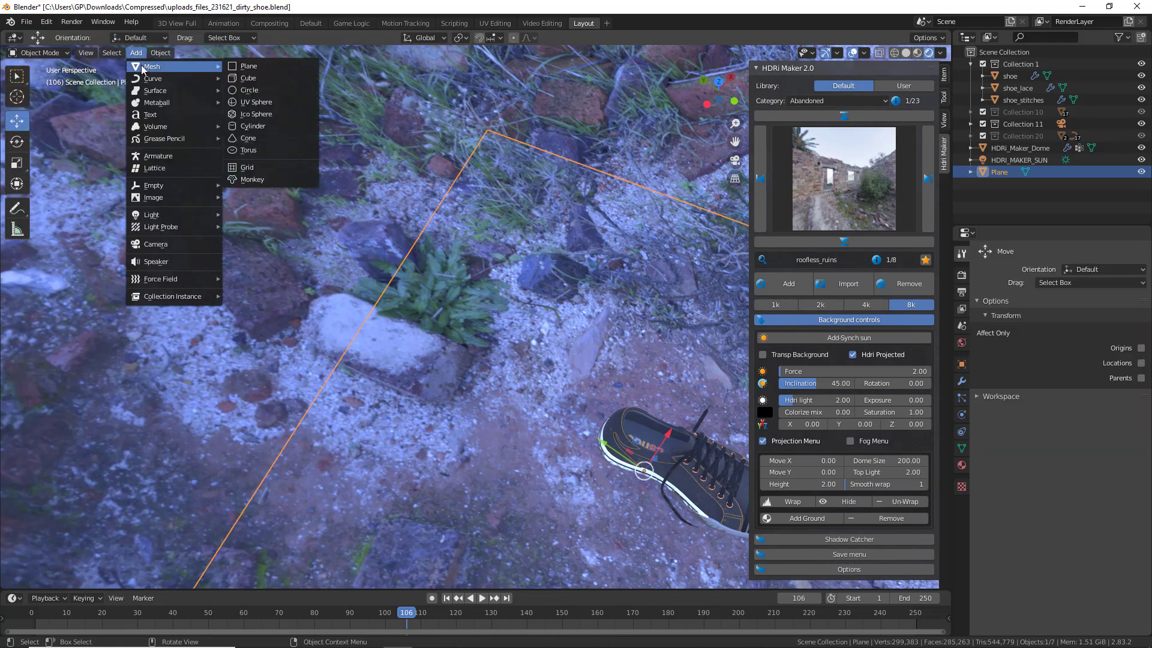
left_click(281, 76)
- Scale the new cube down and move it across the ground onto the pale stone beside the plant
middle_click_drag(373, 272, 540, 204)
key("s")
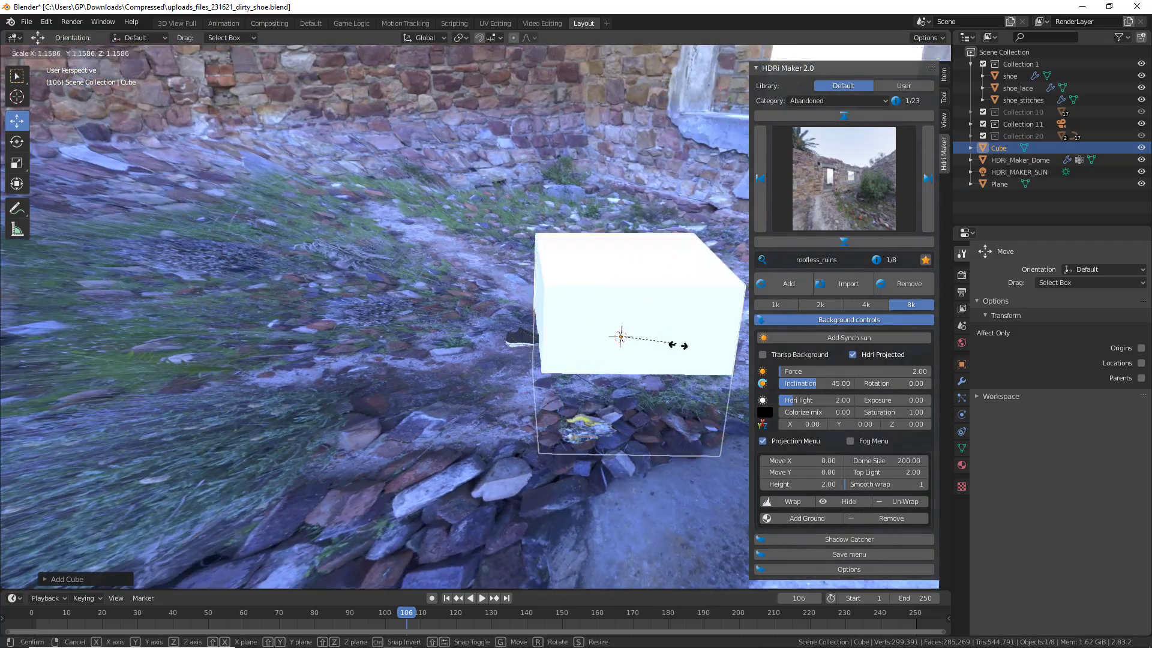
left_click(624, 339)
middle_click_drag(513, 284, 517, 330)
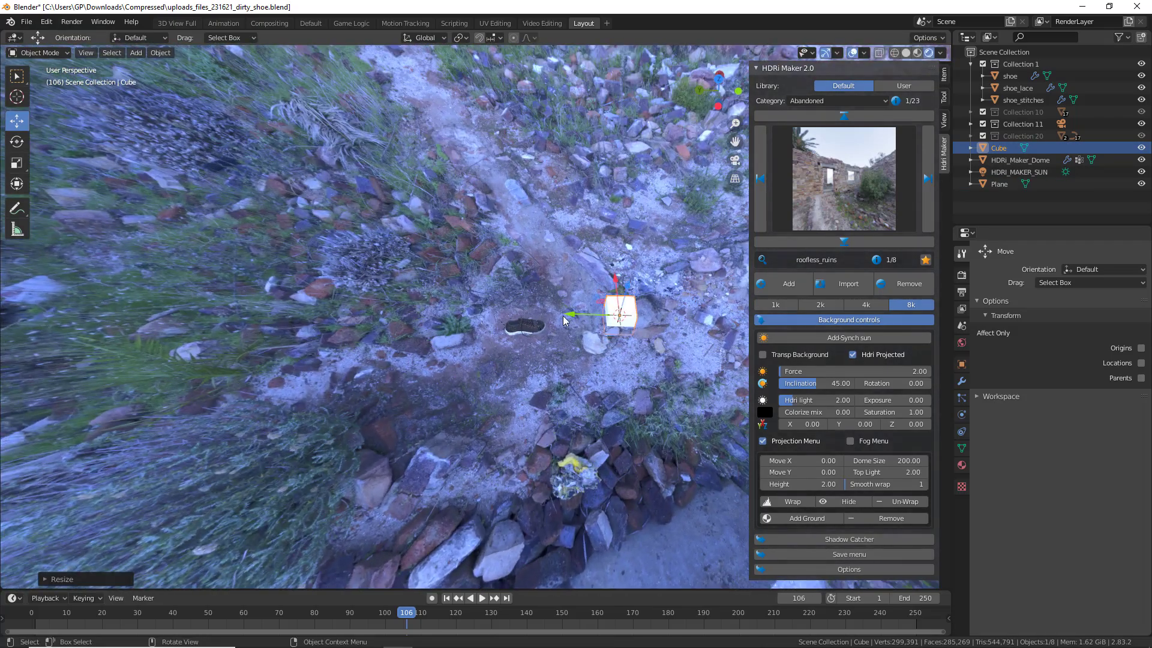
left_click_drag(579, 313, 421, 314)
scroll(425, 330, "up", 5)
middle_click_drag(426, 329, 584, 316)
left_click_drag(577, 271, 461, 292)
middle_click_drag(461, 291, 517, 229)
scroll(499, 281, "up", 2)
mouse_move(458, 298)
left_mouse_down()
mouse_move(401, 298)
mouse_move(444, 309)
mouse_move(456, 300)
left_mouse_up()
- Rotate the cube to the pale stone's direction, scale it to a long block and shift it over the stone
left_click(17, 144)
middle_click_drag(456, 300, 102, 209)
left_click(26, 161)
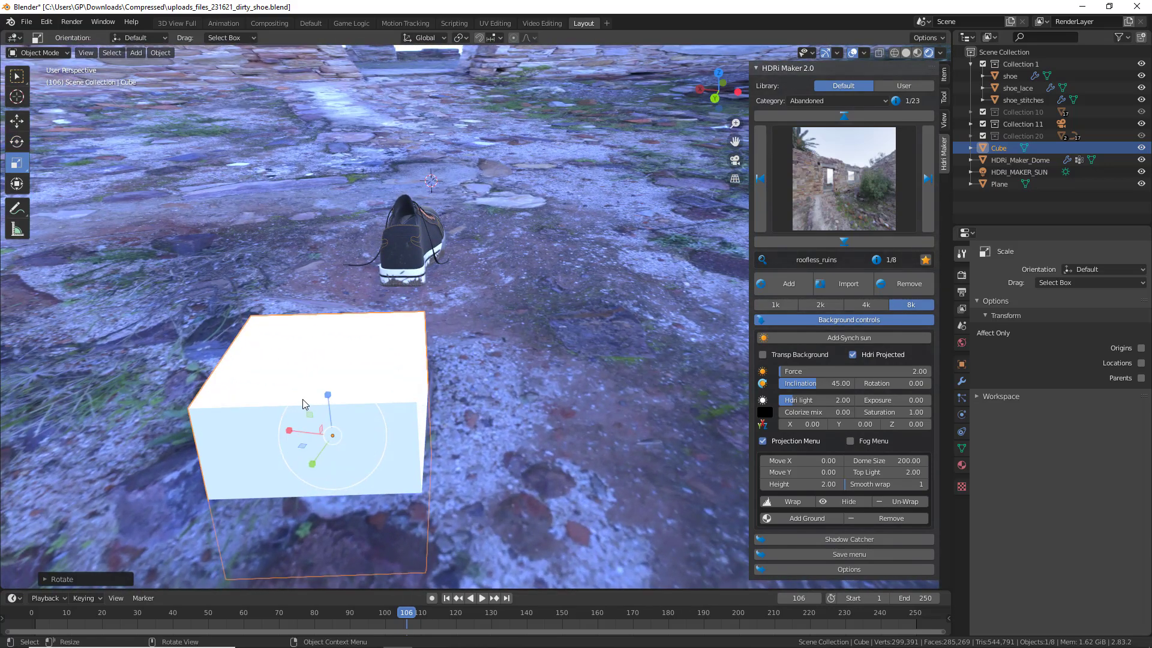
left_click_drag(298, 427, 326, 422)
middle_click_drag(423, 414, 468, 387)
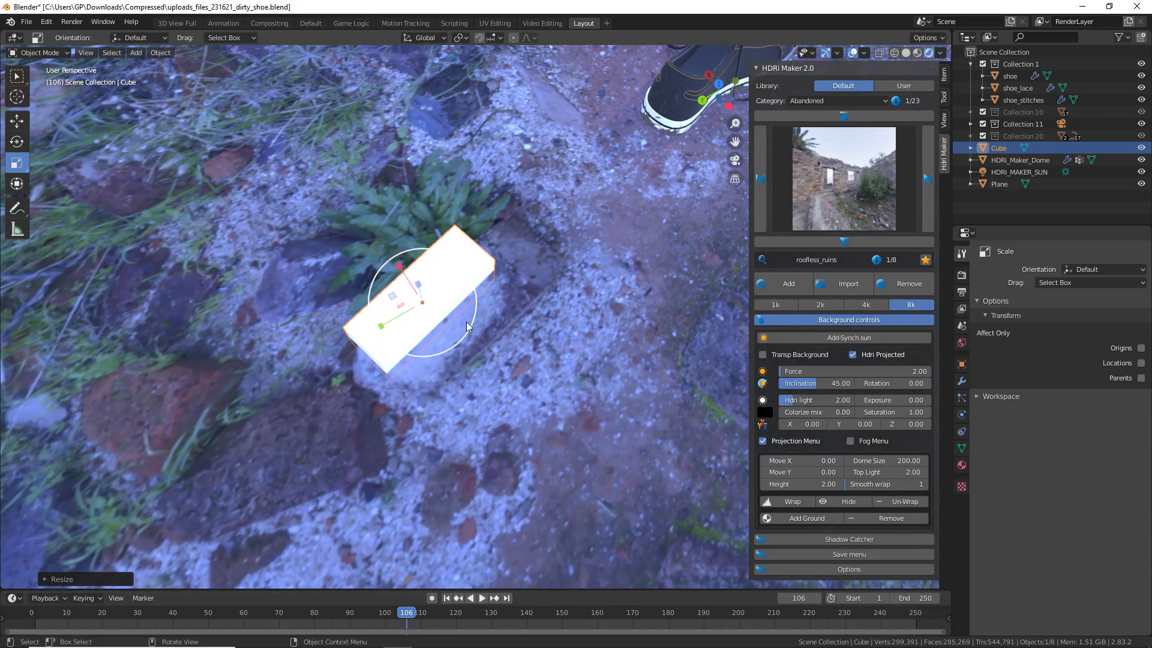
mouse_move(472, 315)
left_mouse_down()
mouse_move(503, 295)
mouse_move(487, 307)
left_mouse_up()
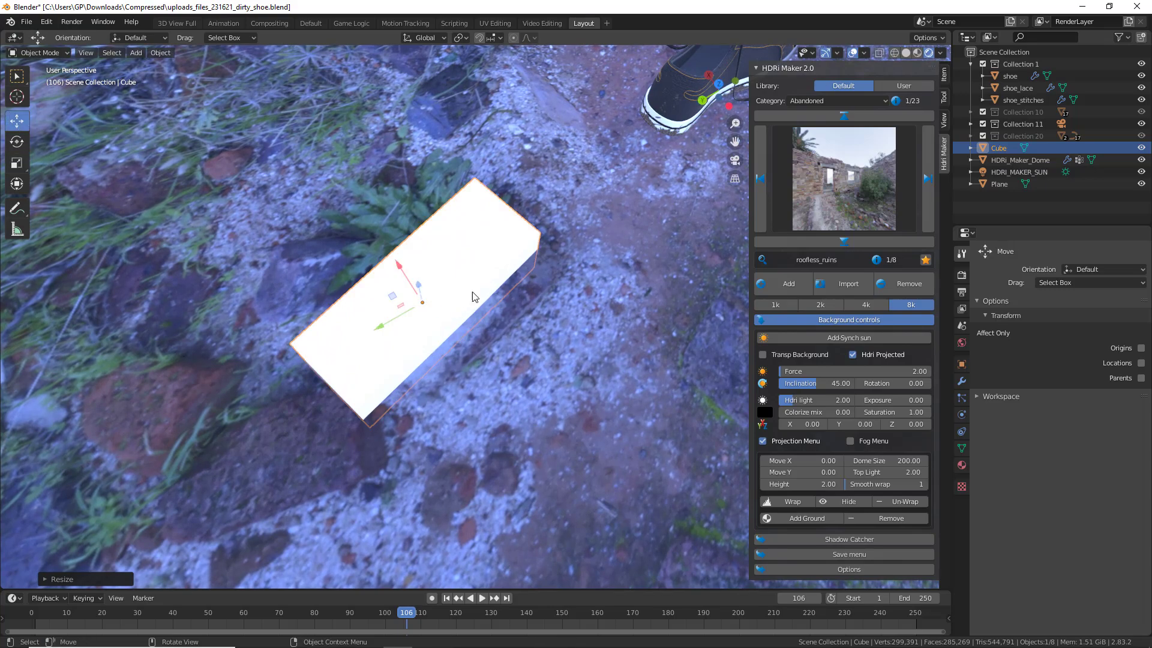
left_click_drag(388, 324, 435, 309)
- Apply the HDRi Maker ground projection to the selected cube
middle_click_drag(456, 306, 522, 314)
middle_click_drag(403, 286, 444, 354)
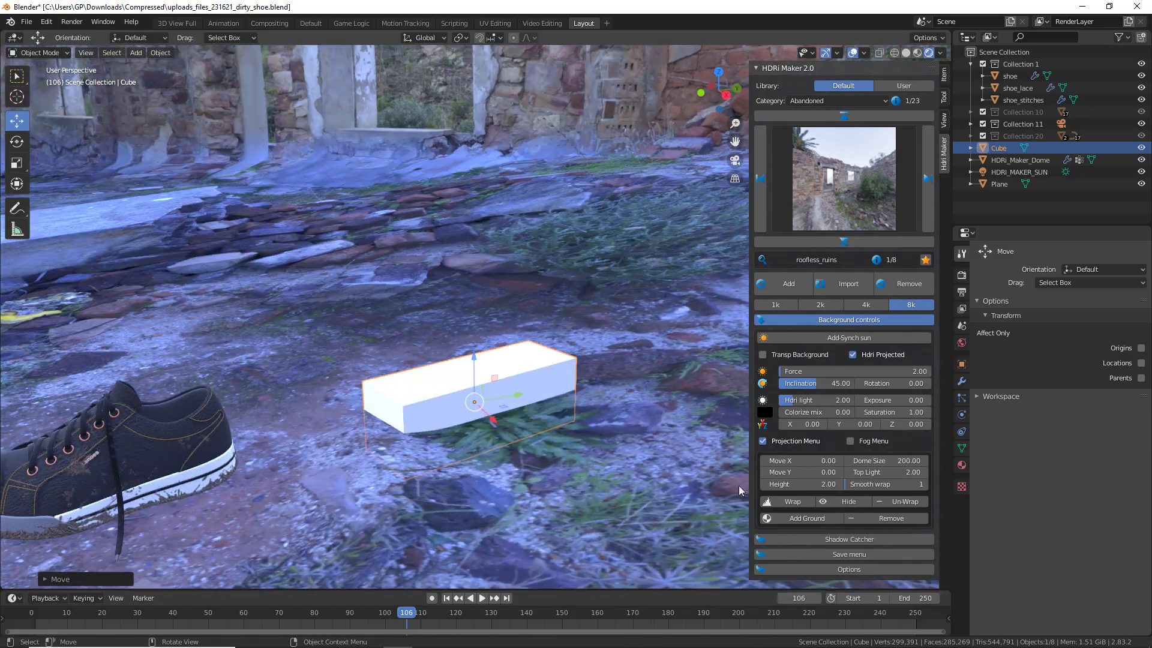
left_click(768, 518)
- Fine-tune the projected cube's position and rotation over the pale stone and lower it into the ground
middle_click_drag(456, 414, 474, 293)
left_click_drag(474, 294, 532, 334)
left_click(17, 145)
middle_click_drag(556, 328, 79, 225)
left_click(17, 122)
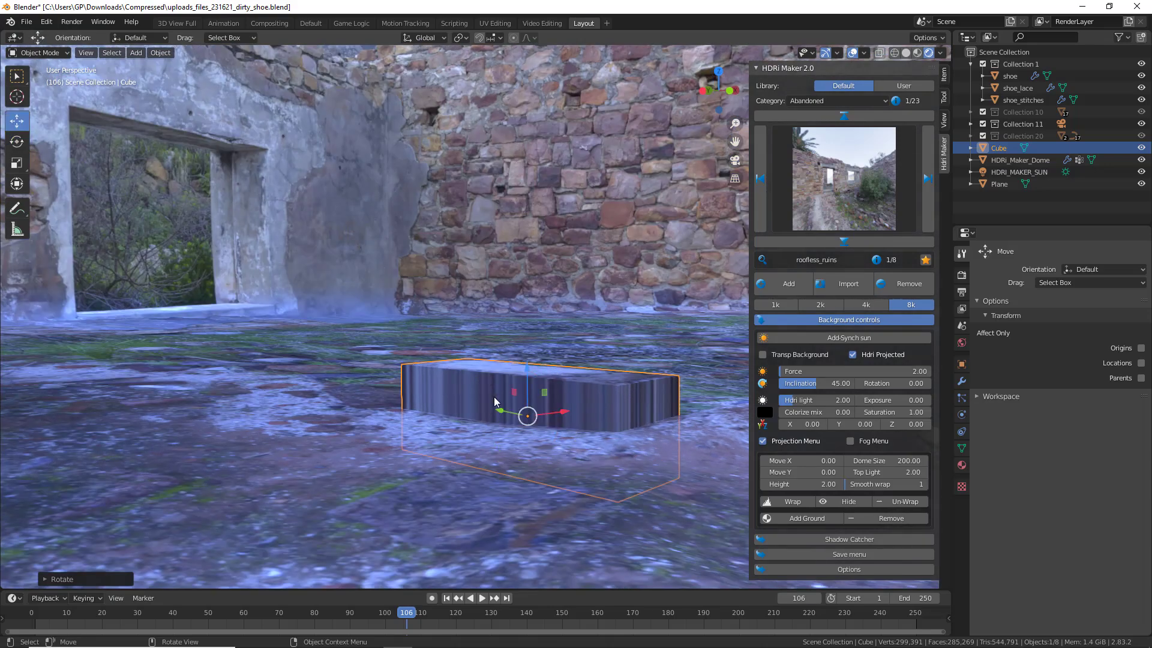
left_click_drag(530, 371, 530, 399)
middle_click_drag(530, 399, 441, 375)
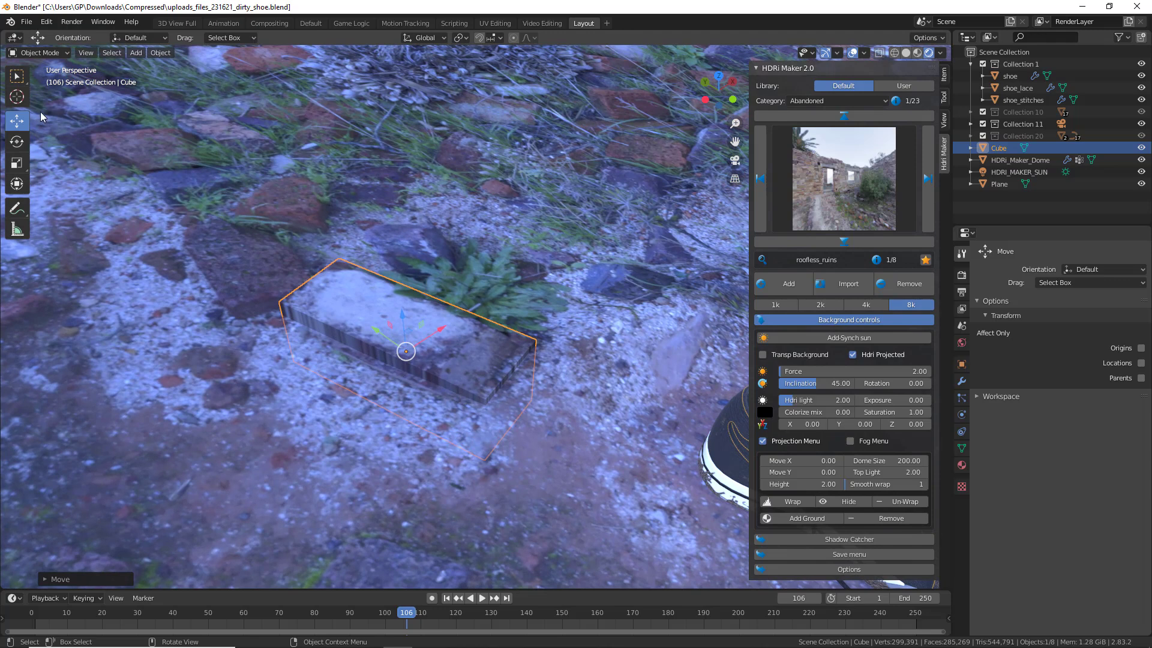
- Switch the cube to Sculpt Mode and enable Dyntopo
left_click(36, 53)
left_click(36, 93)
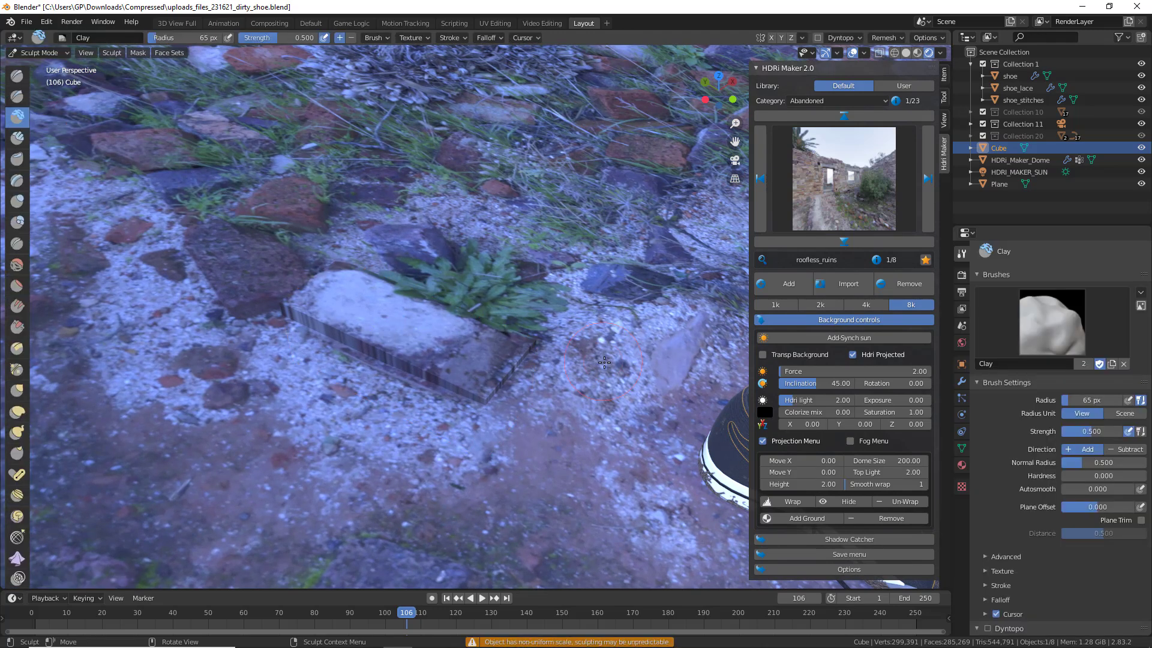
scroll(1056, 543, "down", 4)
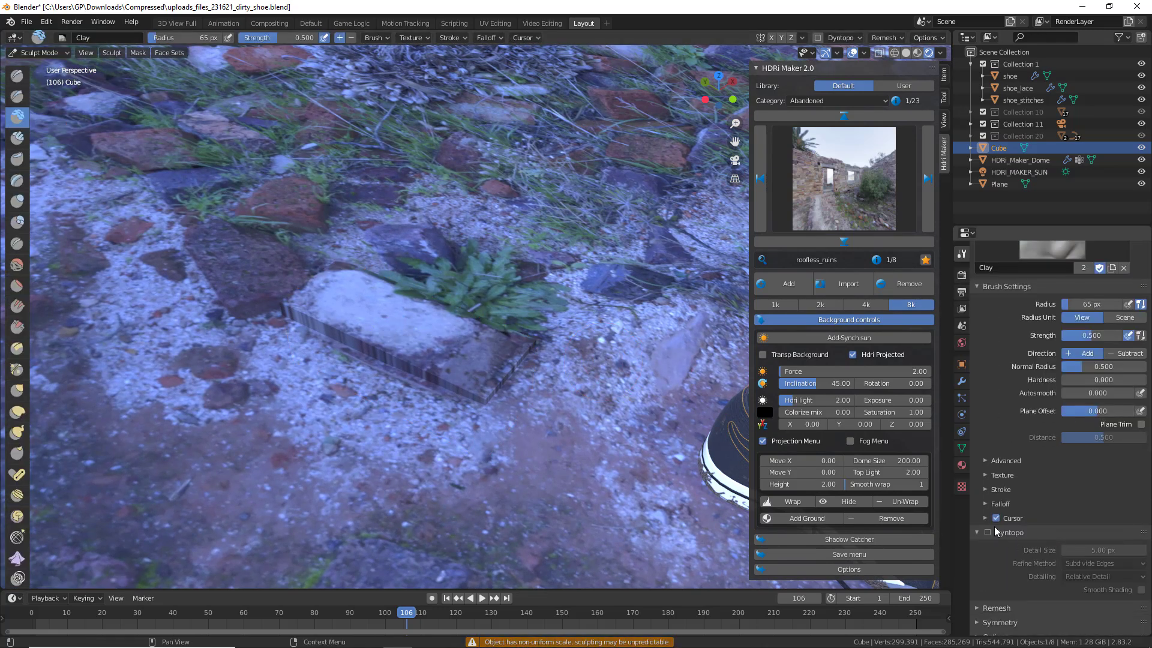
left_click(987, 533)
left_click(970, 537)
scroll(1036, 560, "down", 1)
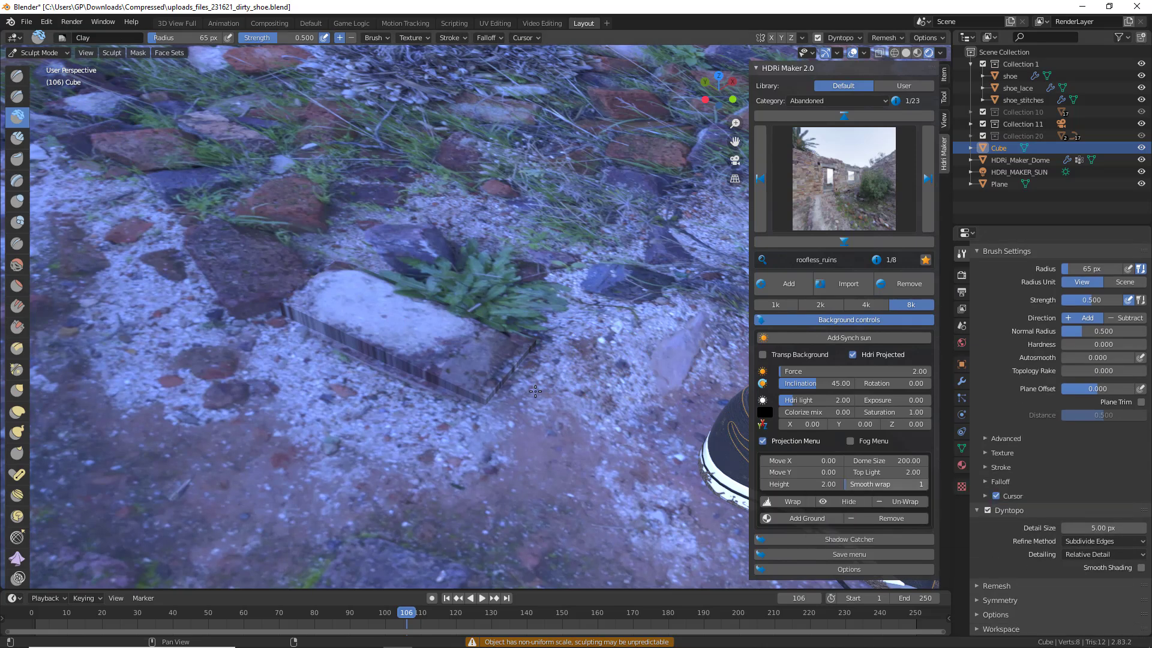
- Sculpt the cube's edges and sides with the Clay brush to follow the shape of the pale stone
left_click_drag(464, 381, 469, 379)
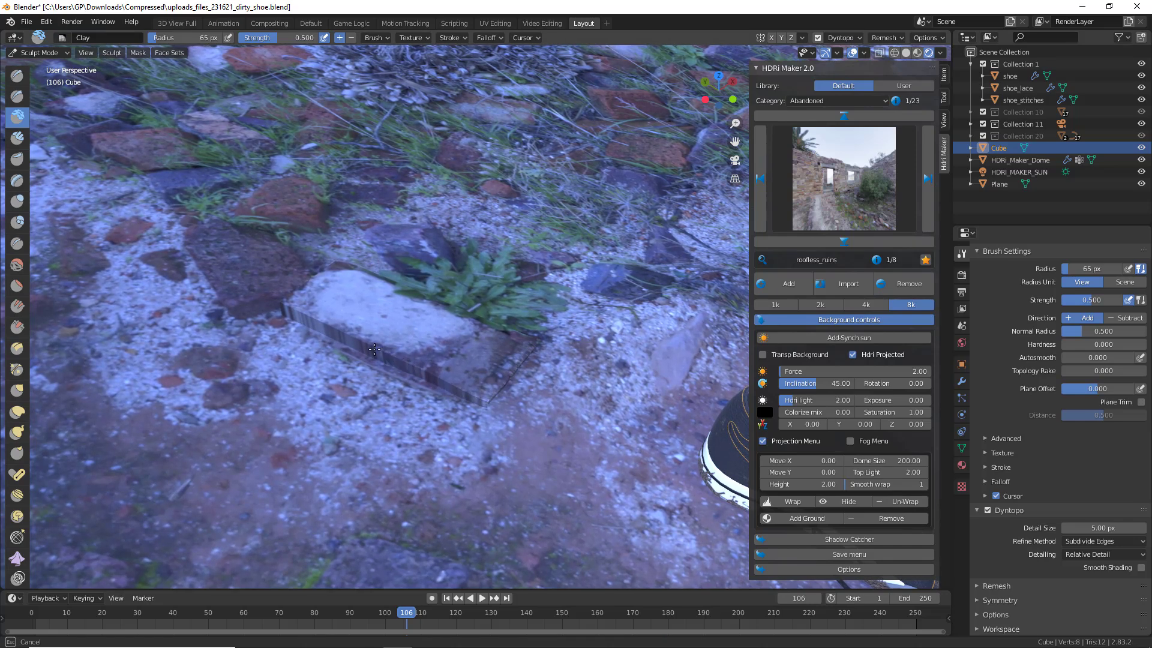
left_click_drag(460, 390, 441, 377)
left_click_drag(298, 322, 484, 360)
middle_click_drag(713, 401, 567, 406)
left_click_drag(519, 395, 580, 339)
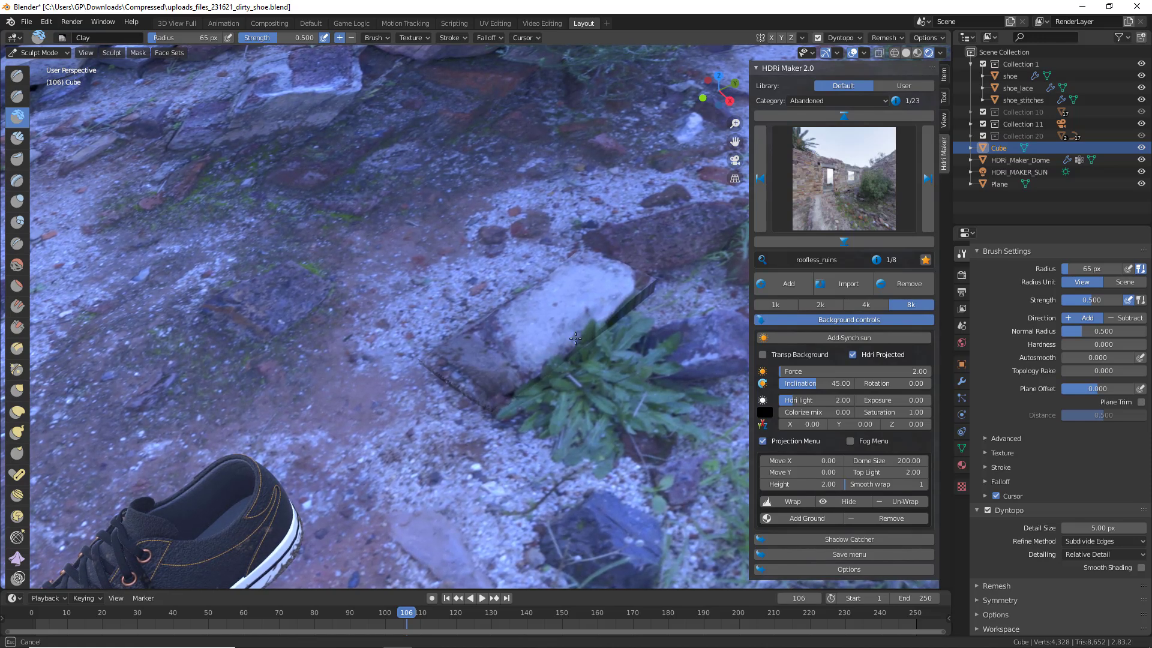
middle_click_drag(617, 326, 487, 405)
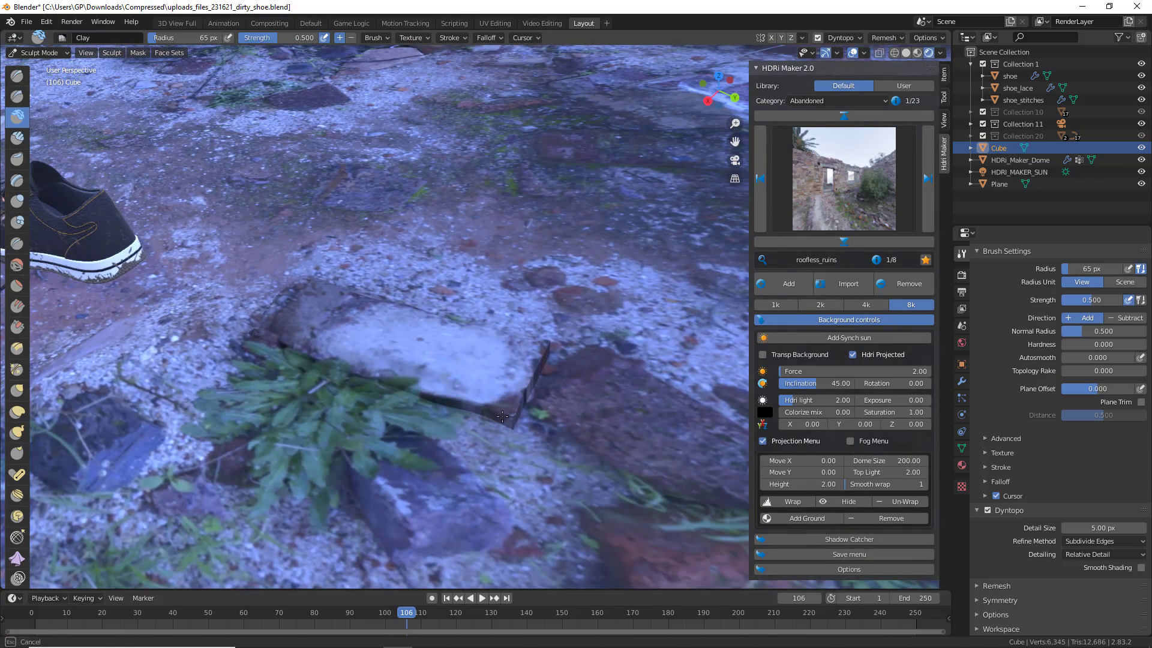
middle_click_drag(517, 413, 466, 382)
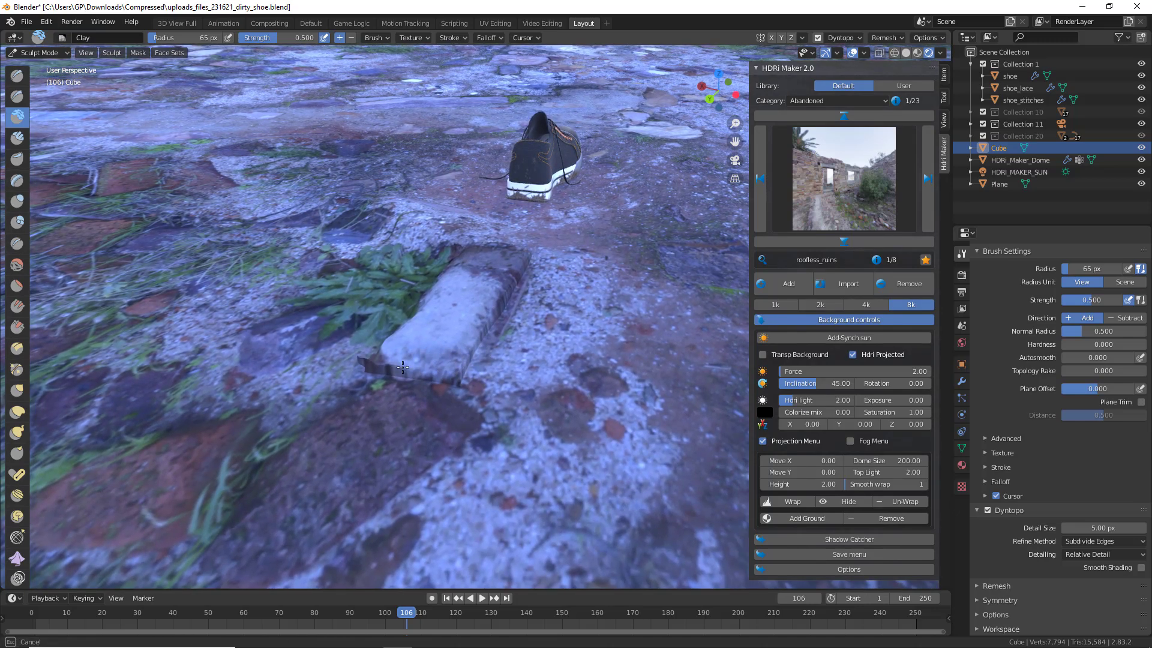
left_click_drag(405, 368, 420, 381)
- Return to Object Mode and add a second cube mesh near the large flat stone with moss
scroll(420, 381, "down", 3)
mouse_move(672, 363)
middle_mouse_down()
mouse_move(360, 339)
mouse_move(387, 357)
mouse_move(383, 373)
middle_mouse_up()
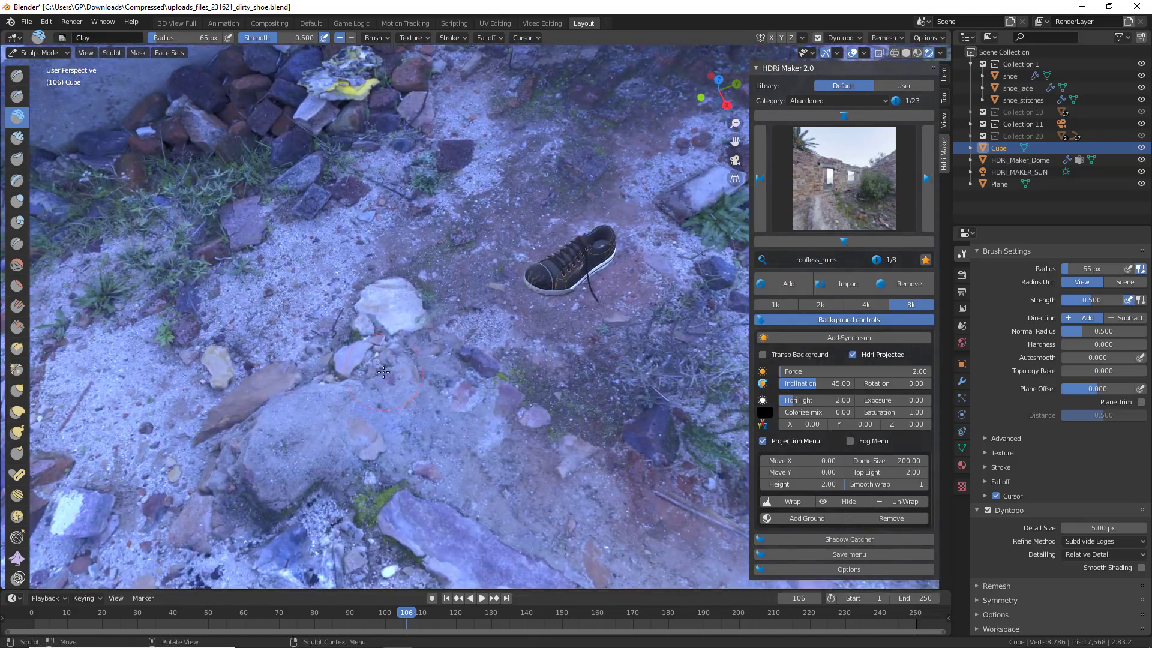
scroll(360, 360, "down", 2)
scroll(340, 351, "up", 3)
middle_click_drag(405, 262, 306, 285)
scroll(347, 276, "up", 4)
scroll(305, 284, "up", 3)
left_click(39, 52)
left_click(42, 66)
left_click(136, 53)
mouse_move(141, 68)
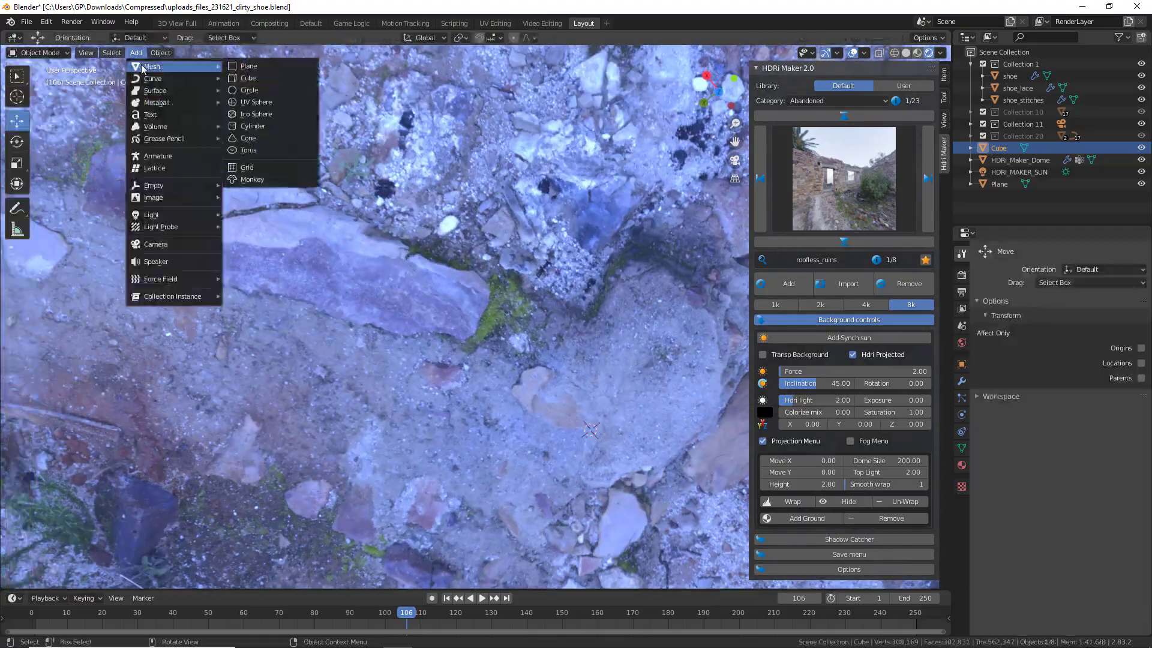
left_click(249, 78)
- Move the second cube toward the flat mossy stone and scale it down
scroll(419, 336, "down", 6)
middle_click_drag(396, 360, 480, 309)
scroll(480, 309, "up", 3)
left_click_drag(483, 304, 391, 310)
middle_click_drag(473, 350, 466, 335)
left_click(17, 162)
left_click_drag(502, 338, 450, 310)
- Rotate the second cube to line up with the flat mossy stone and move it over the stone
scroll(449, 310, "up", 5)
middle_click_drag(448, 310, 551, 348)
left_click(17, 141)
left_click_drag(527, 350, 565, 340)
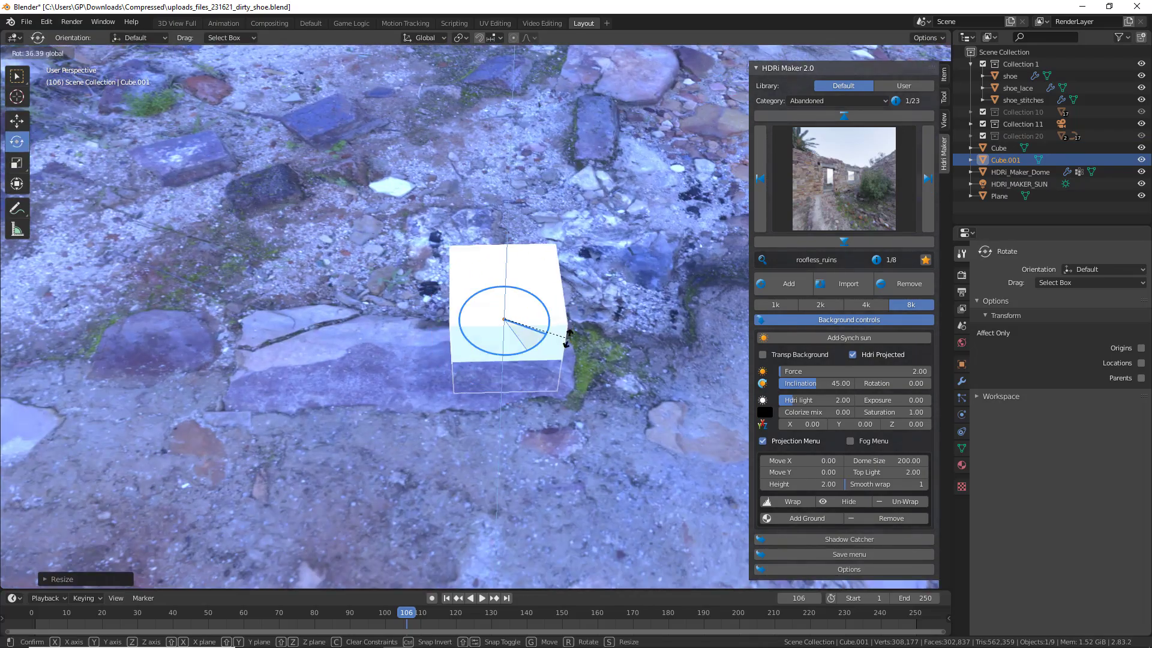
middle_click_drag(564, 339, 564, 378)
left_click(17, 120)
left_click_drag(486, 336, 460, 375)
- Stretch the second cube along the flat mossy stone and shift it to cover the stone's outline
left_click(17, 162)
left_click_drag(429, 336, 336, 309)
left_click_drag(480, 321, 492, 306)
mouse_move(461, 360)
middle_mouse_down()
mouse_move(533, 278)
mouse_move(450, 365)
middle_mouse_up()
key("shift+space")
key("g")
left_click_drag(450, 360, 414, 368)
middle_click_drag(414, 367, 460, 389)
- Refine the second cube's scale and position so that it fits the flat mossy stone
key("shift+space")
key("s")
left_click_drag(514, 393, 478, 388)
key("shift+space")
key("g")
middle_click_drag(510, 408, 503, 250)
key("shift+space")
key("s")
left_click_drag(362, 223, 360, 222)
key("shift+space")
key("g")
mouse_move(472, 240)
middle_mouse_down()
mouse_move(401, 253)
mouse_move(400, 204)
middle_mouse_up()
- Switch the second cube to Sculpt Mode and enable Dyntopo
left_click(38, 53)
left_click(38, 95)
scroll(1008, 479, "down", 3)
left_click(987, 532)
- Sculpt the second cube's edges with the Clay brush to match the flat mossy stone's contour
mouse_move(423, 384)
left_mouse_down()
mouse_move(465, 387)
mouse_move(342, 326)
left_mouse_up()
mouse_move(272, 289)
left_mouse_down()
mouse_move(445, 383)
mouse_move(449, 414)
mouse_move(422, 373)
mouse_move(253, 257)
left_mouse_up()
right_click(461, 401)
middle_click_drag(324, 306, 493, 339)
mouse_move(503, 338)
left_mouse_down()
mouse_move(357, 308)
mouse_move(558, 297)
mouse_move(420, 340)
left_mouse_up()
mouse_move(384, 339)
middle_mouse_down()
mouse_move(512, 396)
mouse_move(238, 374)
middle_mouse_up()
mouse_move(238, 374)
left_mouse_down()
mouse_move(253, 378)
mouse_move(375, 291)
mouse_move(359, 318)
left_mouse_up()
- Set the Clay brush to a 72 px radius and 0.606 strength while continuing to sculpt the second cube
key("f")
left_click(419, 309)
mouse_move(654, 375)
middle_mouse_down()
mouse_move(491, 315)
mouse_move(438, 354)
middle_mouse_up()
left_click_drag(498, 345, 504, 375)
mouse_move(509, 375)
middle_mouse_down()
mouse_move(432, 327)
mouse_move(423, 336)
middle_mouse_up()
middle_click_drag(444, 384, 498, 408)
key("shift+f")
left_click(497, 412)
left_click_drag(493, 413, 497, 415)
- Return to Object Mode and add a third cube mesh
scroll(557, 441, "down", 5)
middle_click_drag(557, 441, 384, 432)
left_click(40, 52)
left_click(40, 67)
left_click(136, 52)
left_click(236, 80)
- Scale the third cube down and move it onto the white stone in front of the shoe
scroll(539, 336, "down", 4)
key("s")
middle_click_drag(540, 360, 568, 358)
left_click(548, 311)
key("g")
left_click(450, 363)
middle_click_drag(449, 362, 329, 342)
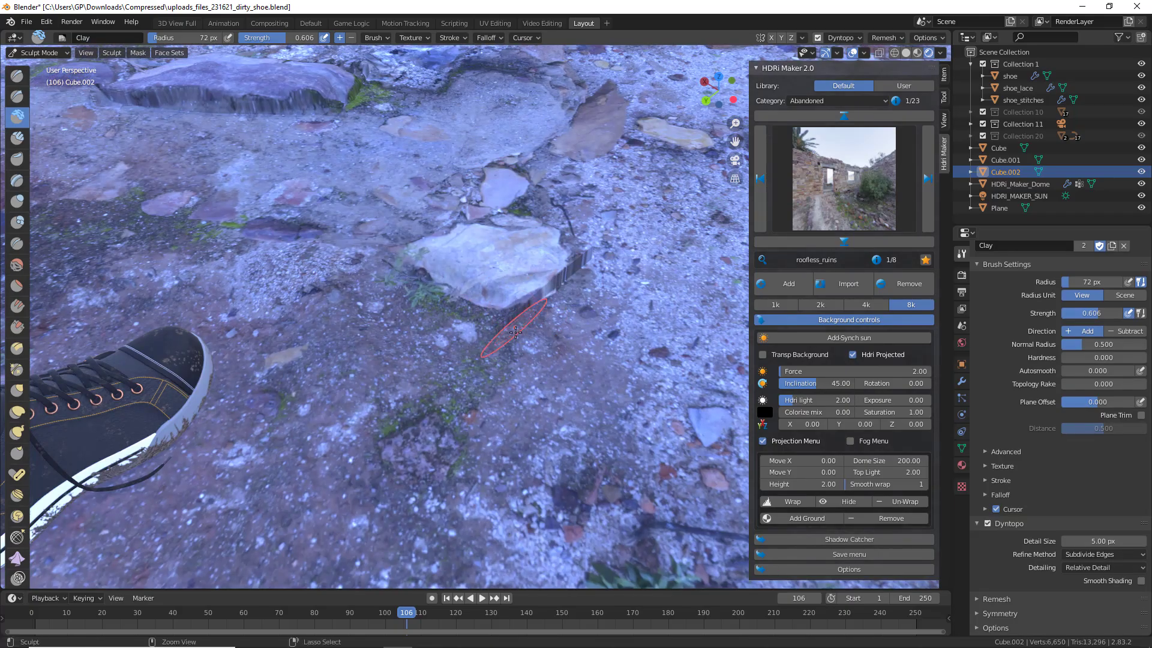
- Carve away the third cube's excess edges around the white stone with the inverted Clay brush
left_click_drag(516, 333, 540, 317, "ctrl")
mouse_move(540, 318)
middle_mouse_down()
mouse_move(527, 300)
mouse_move(492, 312)
middle_mouse_up()
left_click_drag(522, 363, 558, 358, "ctrl")
mouse_move(556, 365)
middle_mouse_down()
mouse_move(545, 323)
mouse_move(486, 326)
middle_mouse_up()
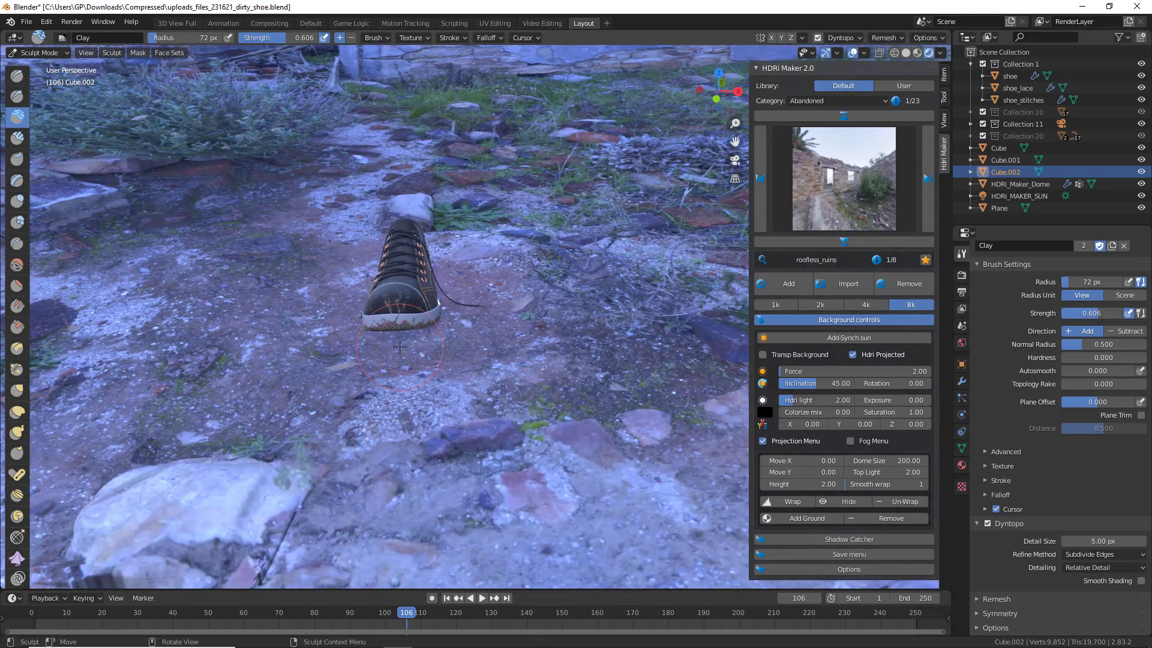
mouse_move(349, 324)
middle_mouse_down()
mouse_move(256, 332)
mouse_move(243, 307)
middle_mouse_up()
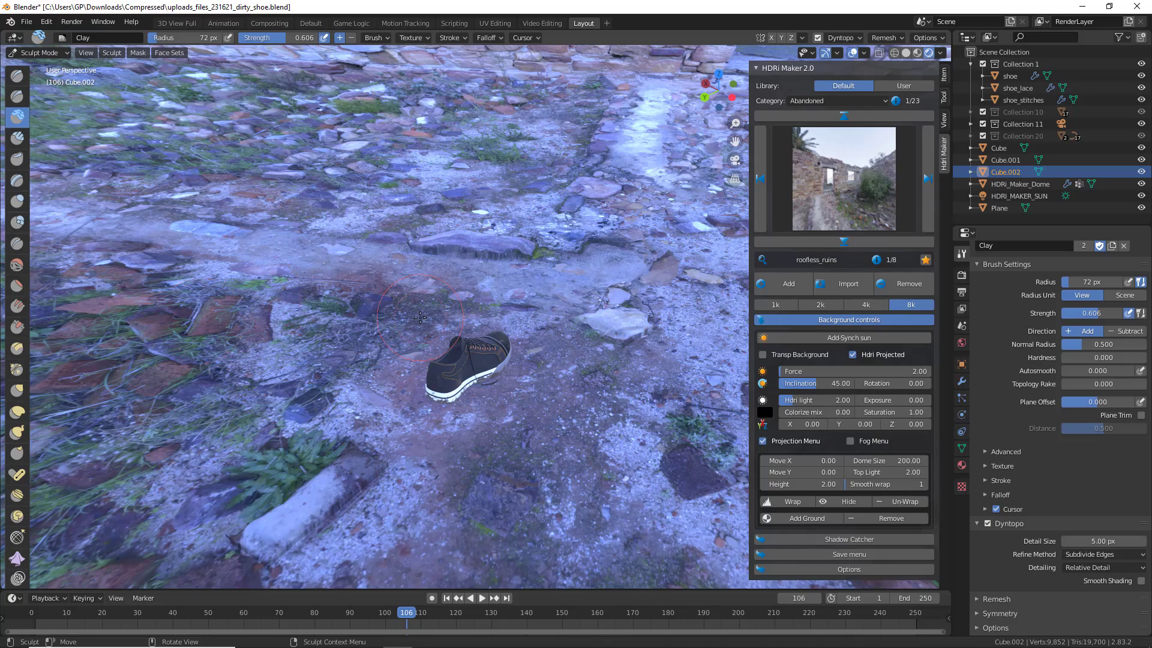
mouse_move(430, 319)
middle_mouse_down()
mouse_move(365, 287)
mouse_move(548, 331)
mouse_move(535, 322)
middle_mouse_up()
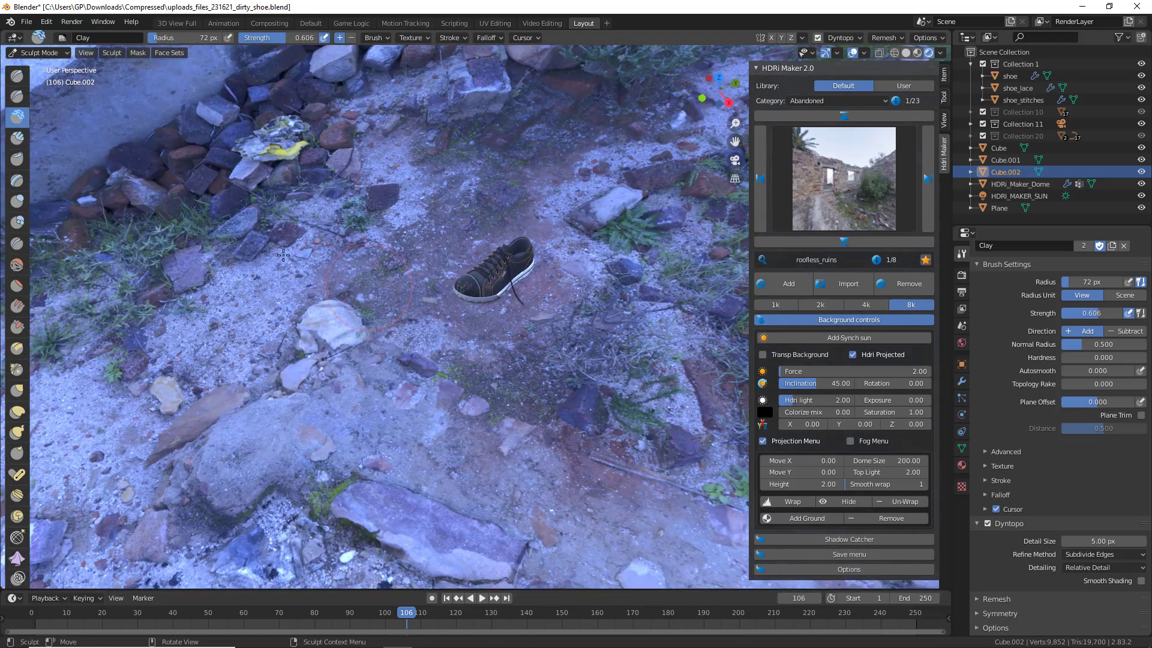
- Return to Object Mode, select the ground plane under the shoe and switch it to Sculpt Mode
left_click(52, 52)
left_click(48, 66)
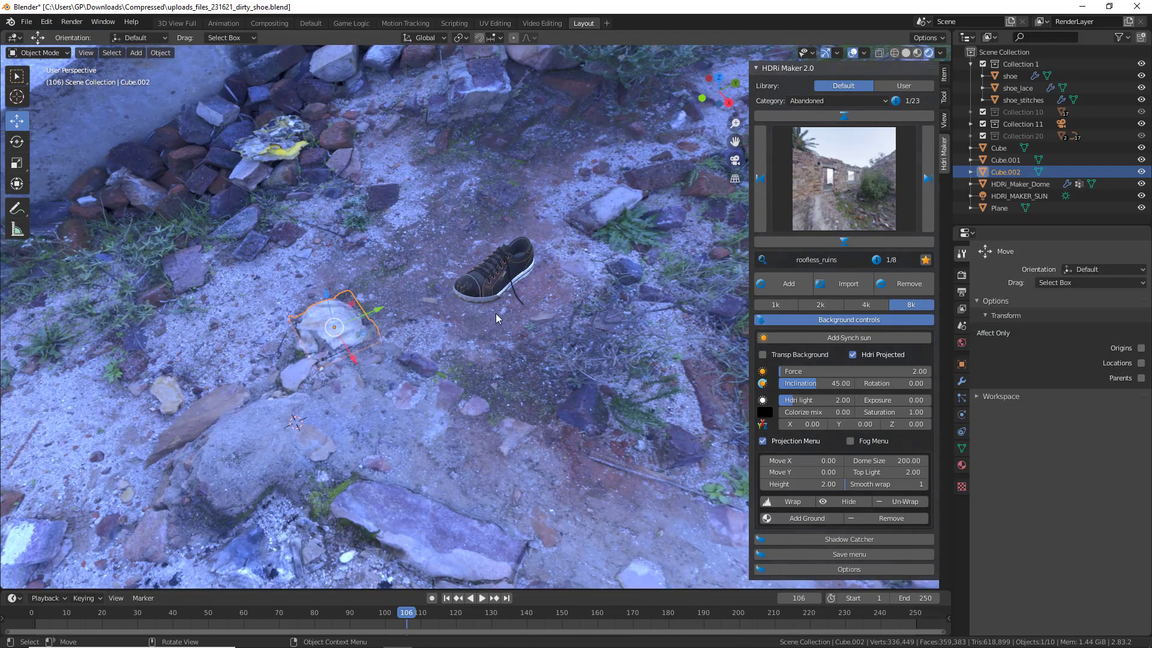
left_click(500, 312)
mouse_move(512, 326)
middle_mouse_down()
mouse_move(613, 271)
mouse_move(590, 303)
middle_mouse_up()
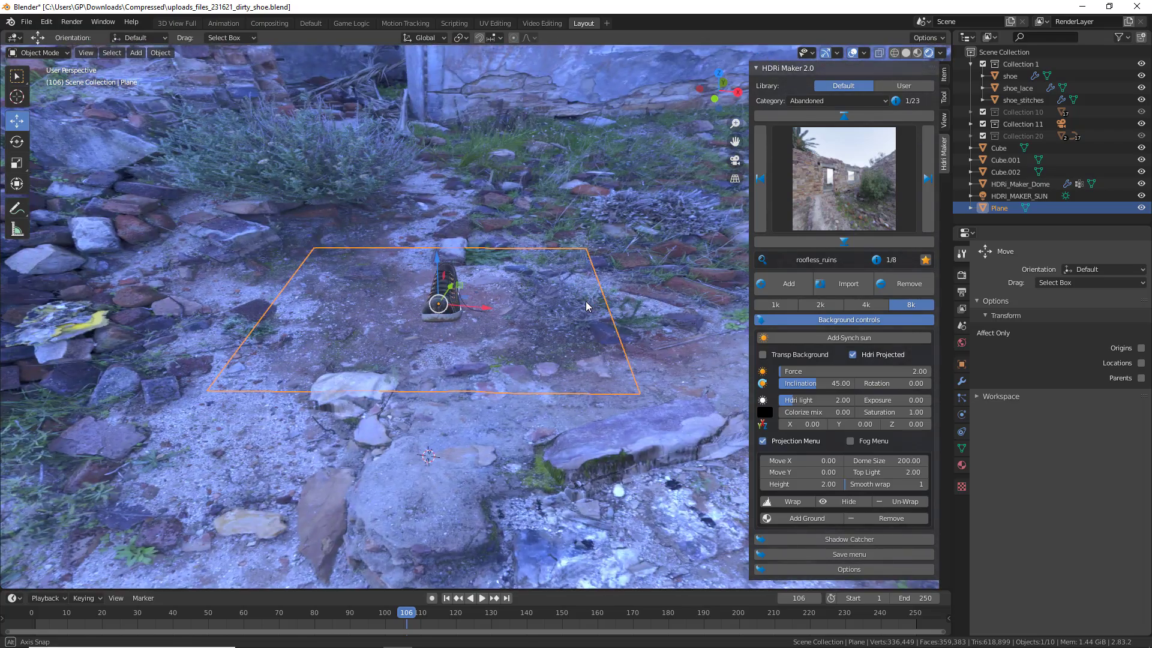
left_click(52, 54)
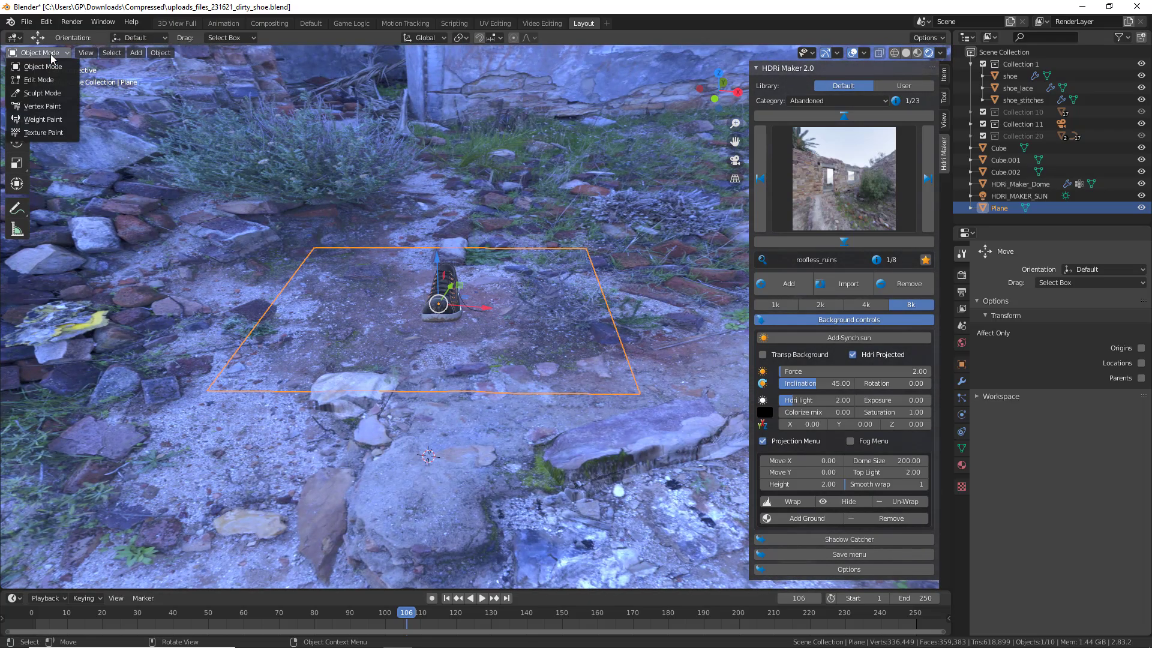
left_click(40, 93)
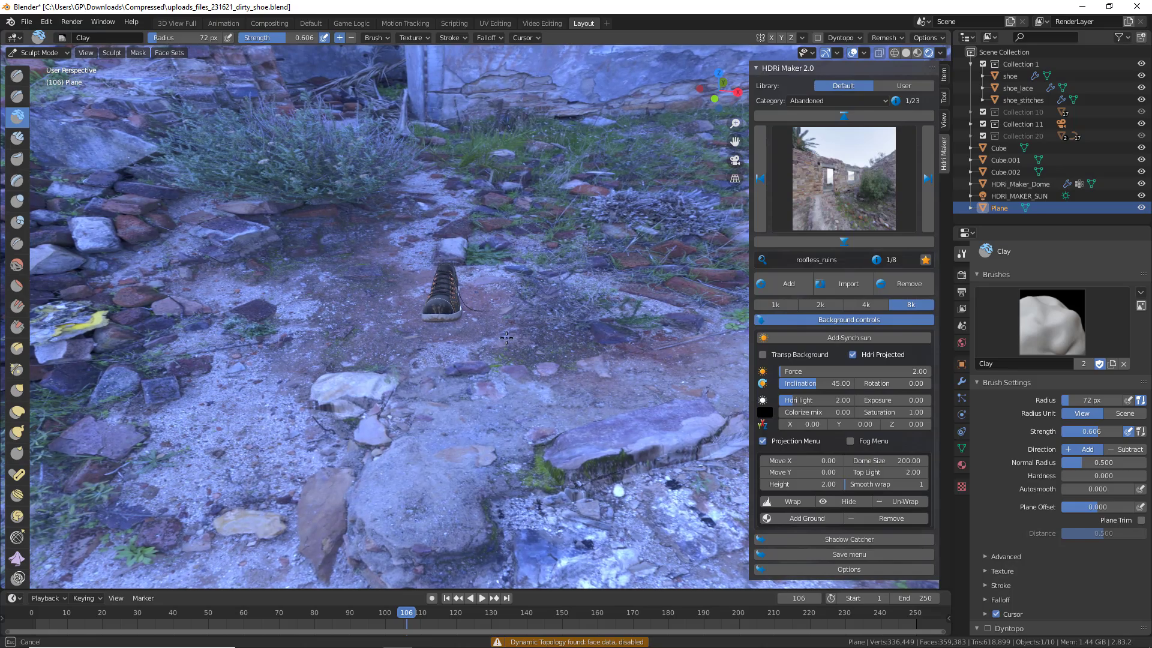
- Leave Sculpt Mode for Object Mode and add a second plane mesh to the scene
middle_click_drag(536, 286, 497, 371)
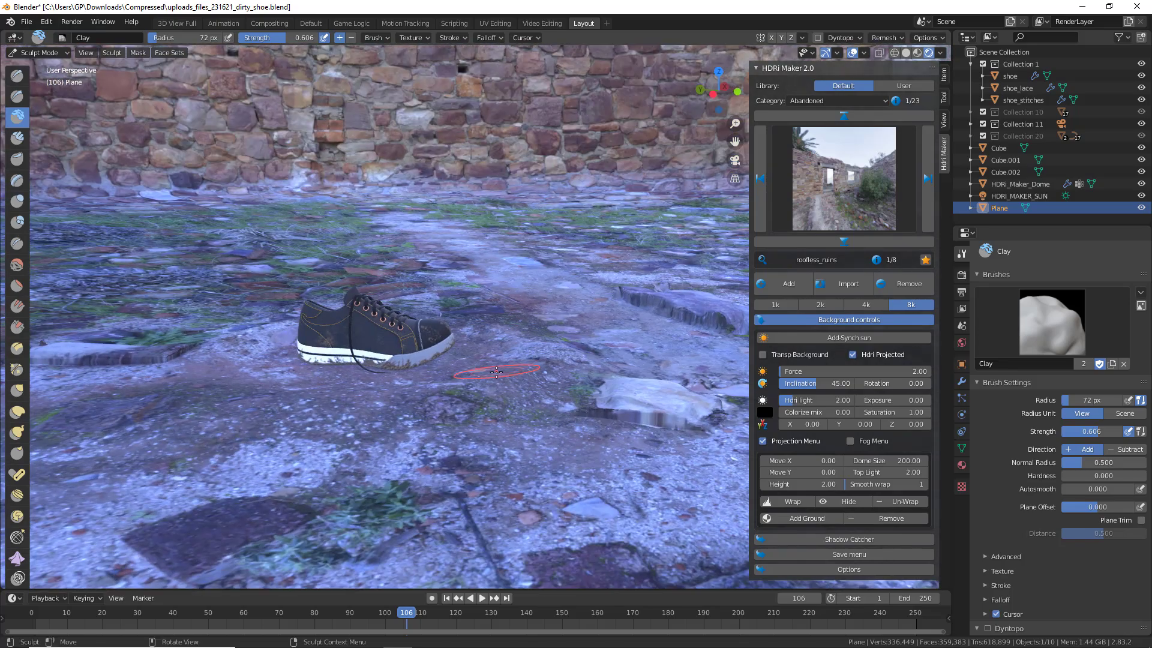
middle_click_drag(267, 398, 160, 126)
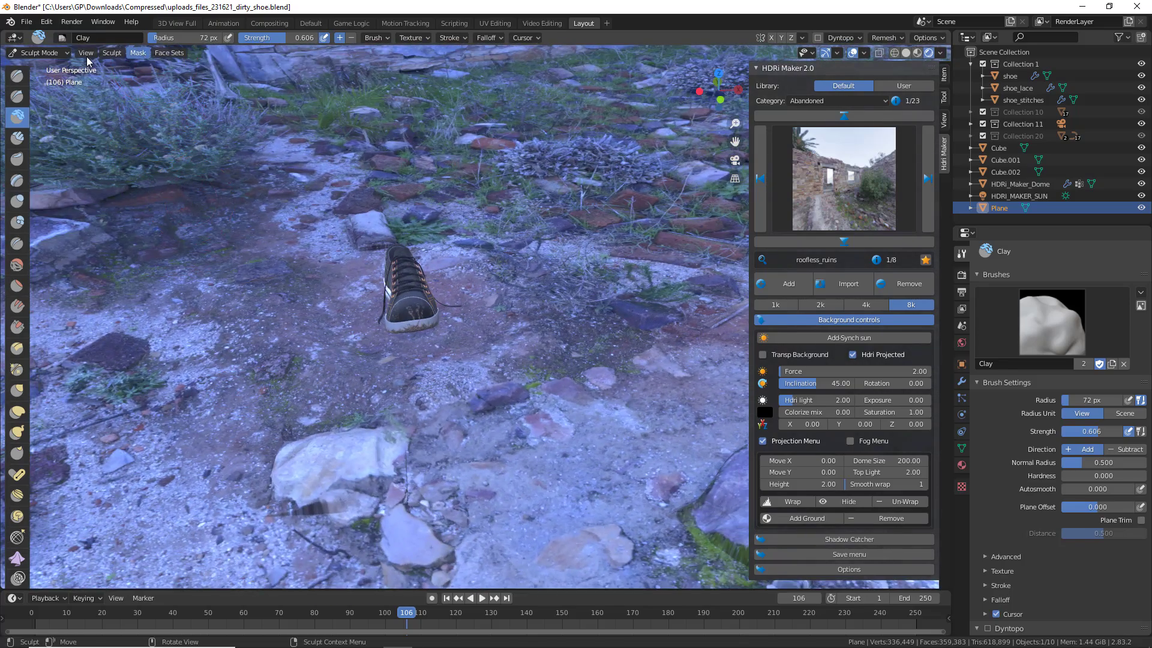
left_click(24, 54)
left_click(35, 66)
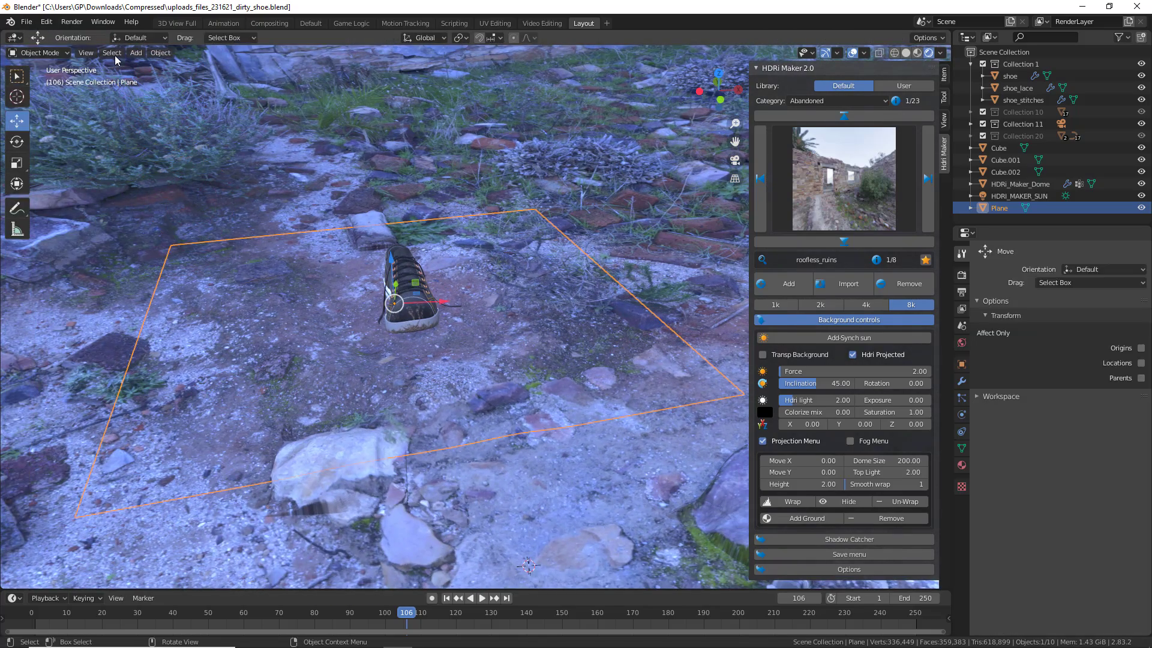
left_click(133, 53)
mouse_move(150, 66)
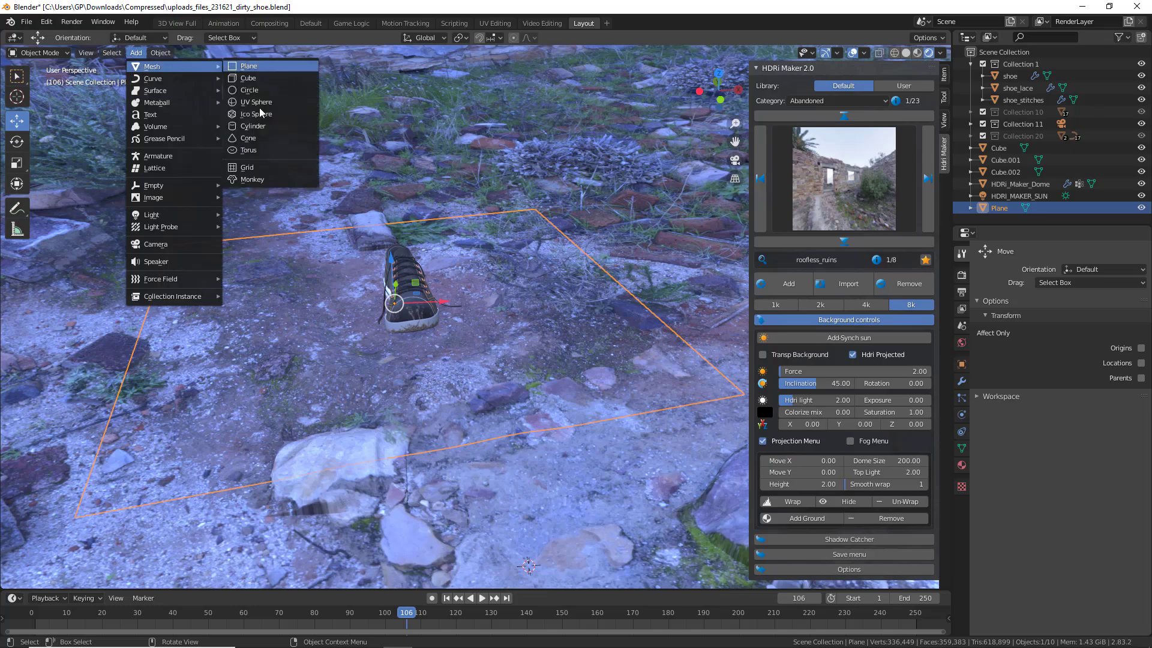
left_click(248, 66)
- Scale the second plane down and move it beneath the shoe so that it cuts through the sculpted ground
scroll(401, 324, "down", 5)
key("s")
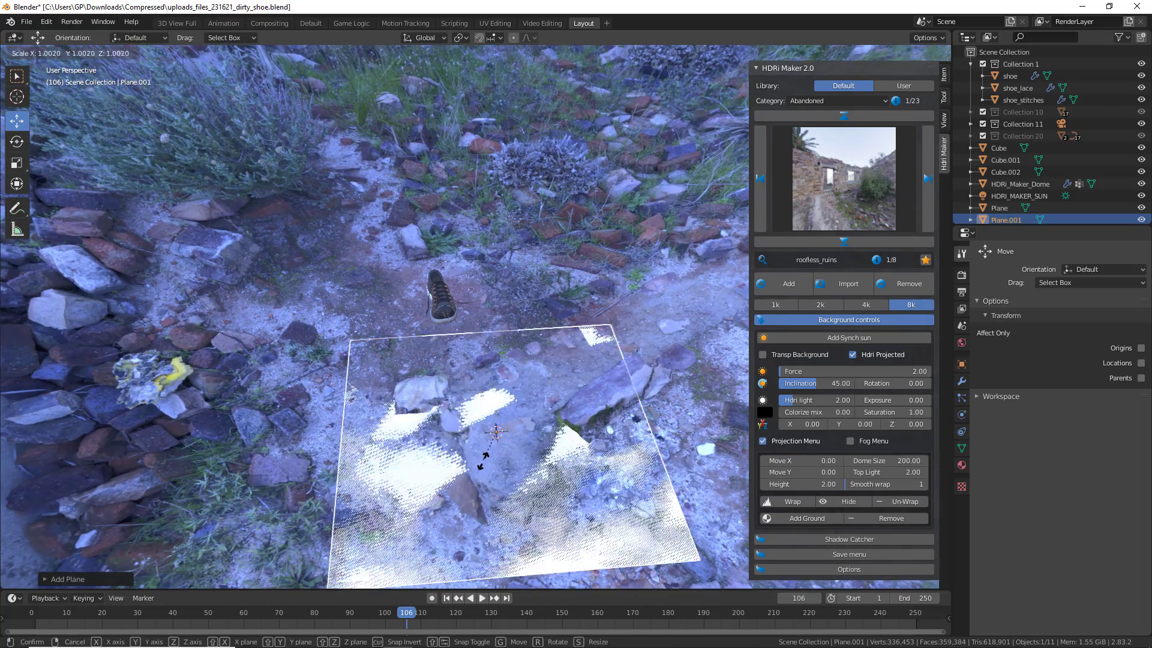
left_click(492, 437)
middle_click_drag(490, 433, 566, 419)
left_click_drag(550, 362, 399, 368)
left_click(399, 368)
middle_click_drag(399, 369, 460, 275)
left_click_drag(482, 258, 416, 279)
scroll(409, 285, "up", 1)
middle_click_drag(409, 284, 487, 268)
left_click_drag(526, 235, 548, 216)
middle_click_drag(548, 217, 638, 291)
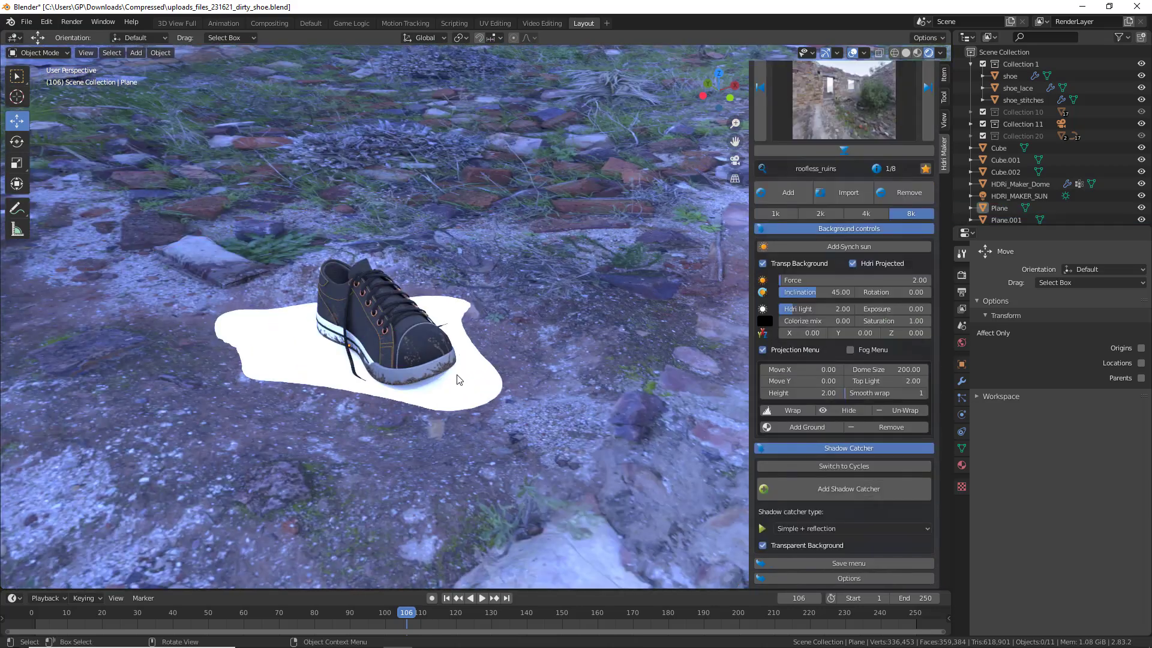
- Select the second plane and add a shadow catcher of type Water effect to it
left_click(490, 318)
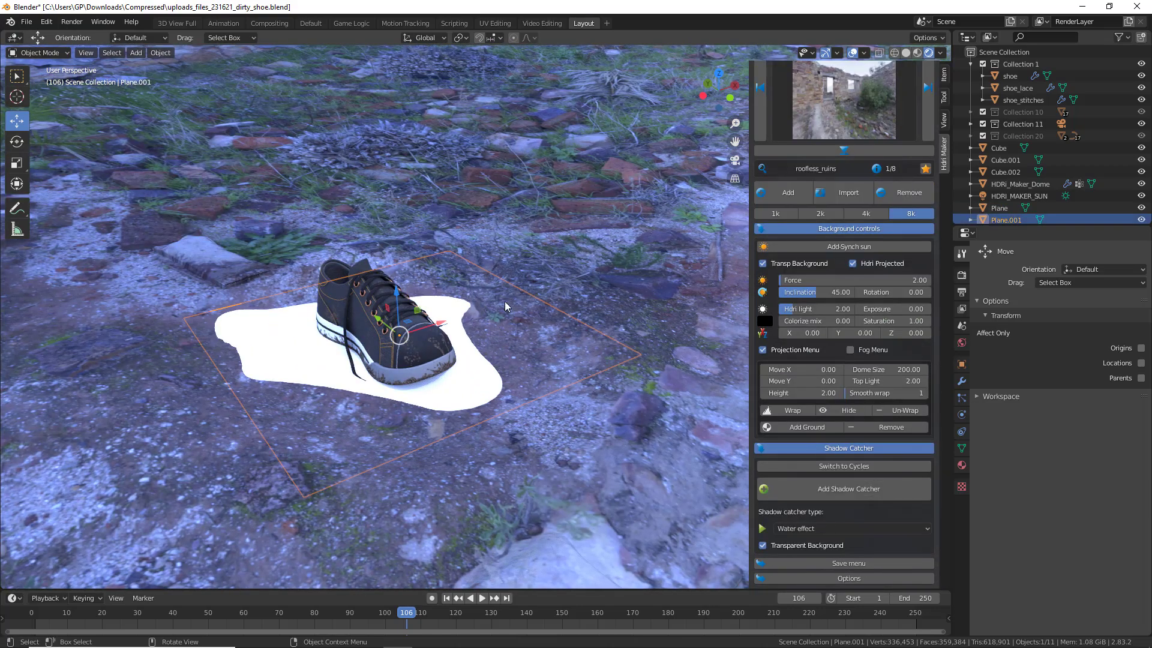
middle_click_drag(464, 356, 459, 352)
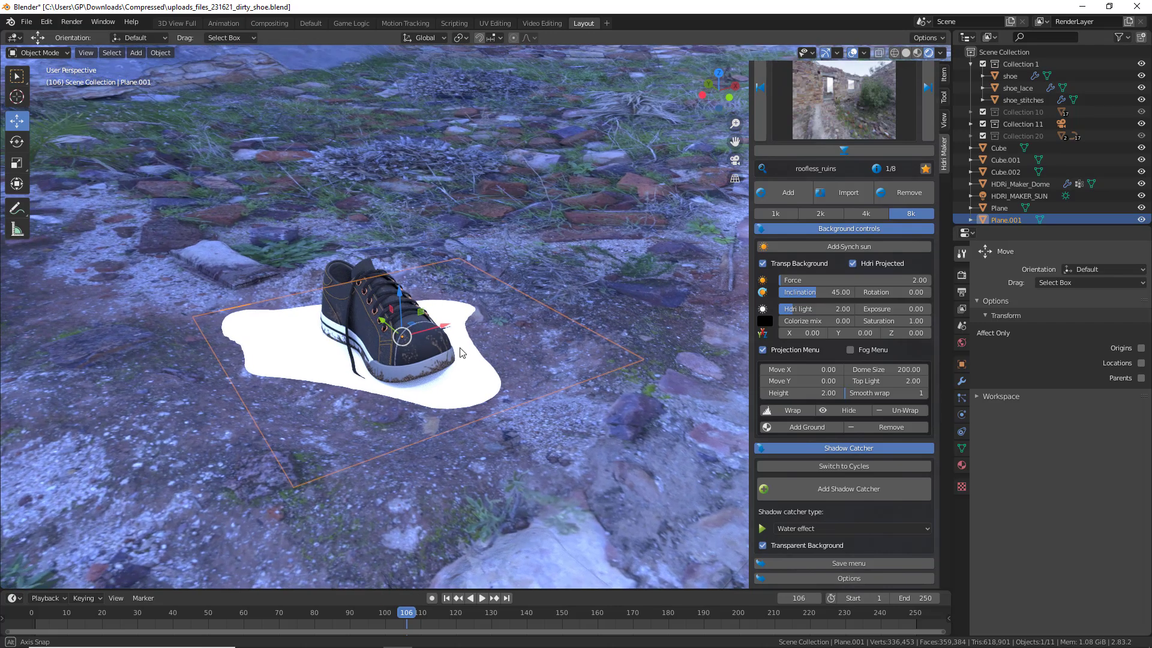
left_click(780, 530)
left_click(786, 545)
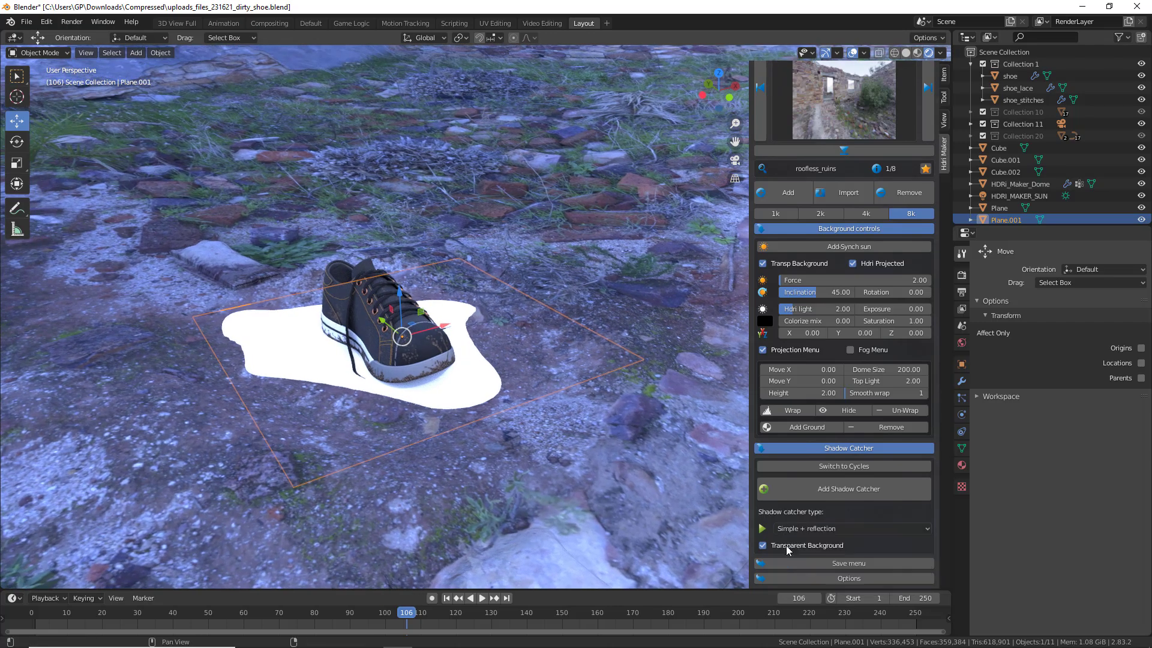
left_click(793, 530)
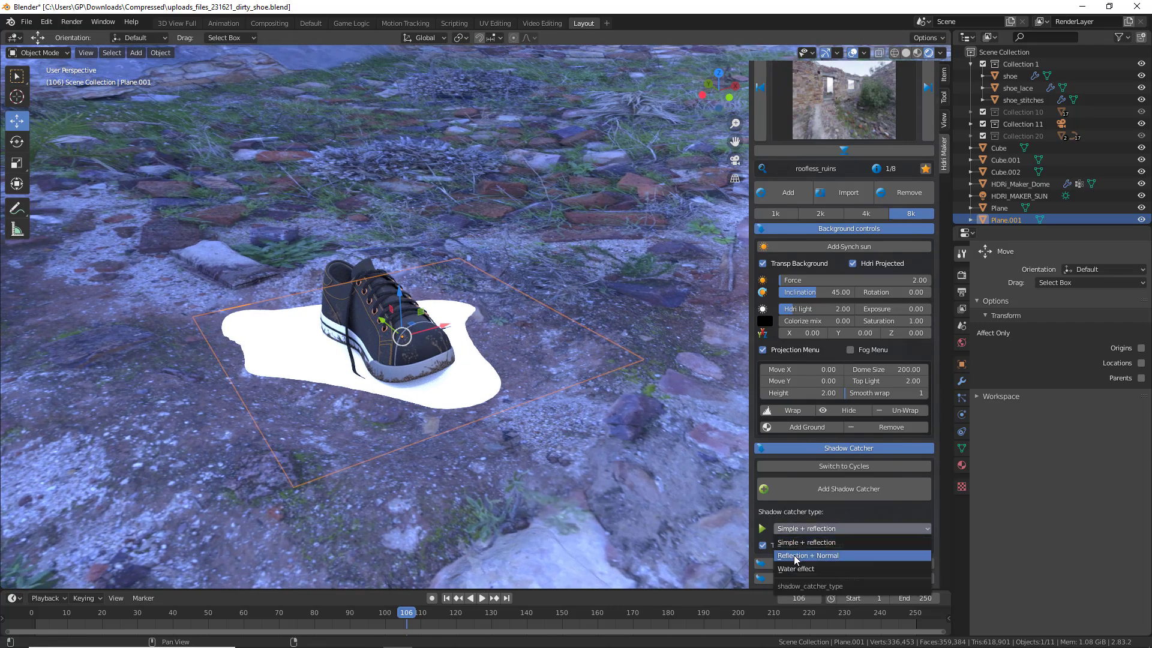
left_click(794, 556)
left_click(801, 532)
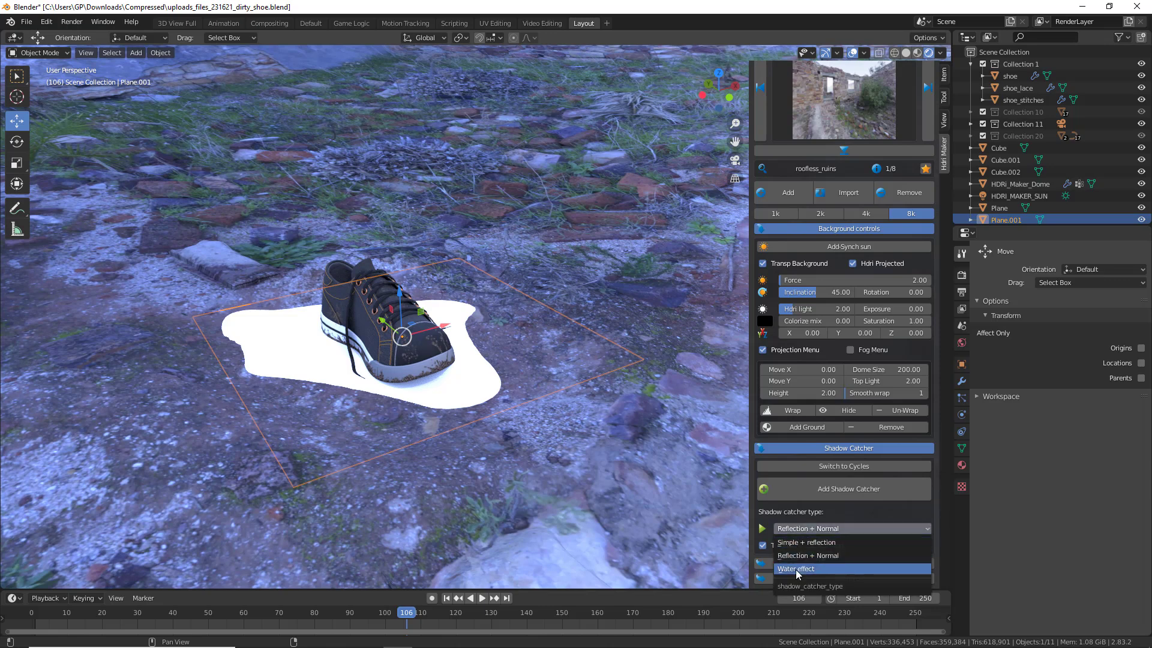
left_click(795, 568)
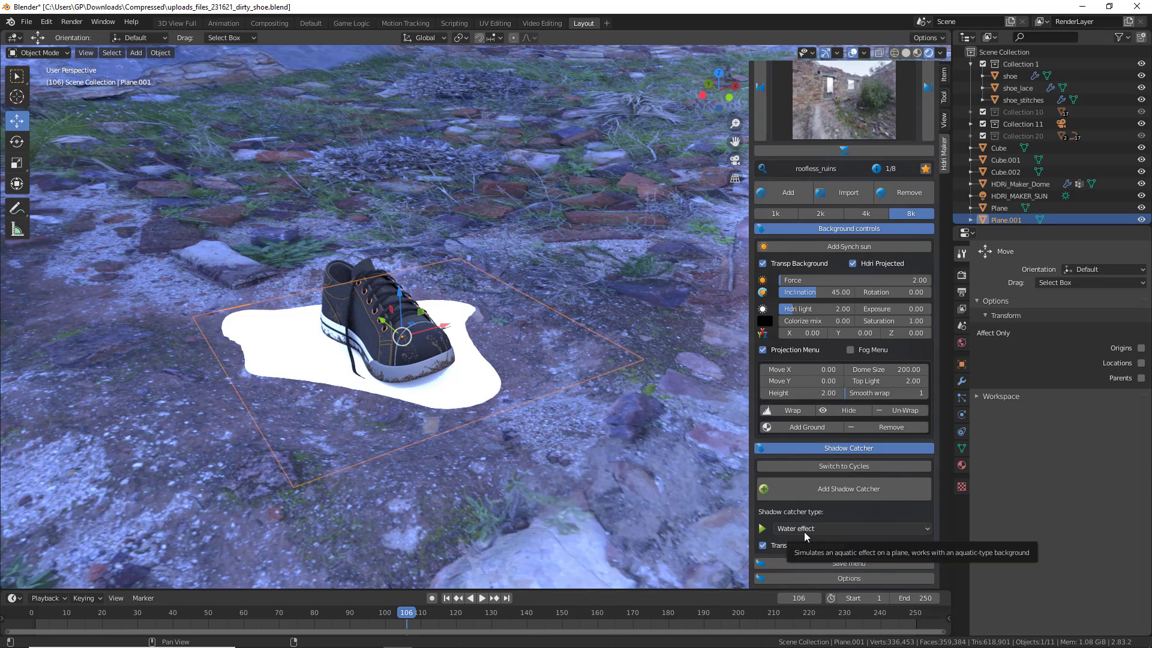
left_click(823, 491)
- Set the water catcher's Adjust Range to 0.67, Reflection to 0.88 and Reflection probe size to 1.26
middle_click_drag(458, 312, 394, 346)
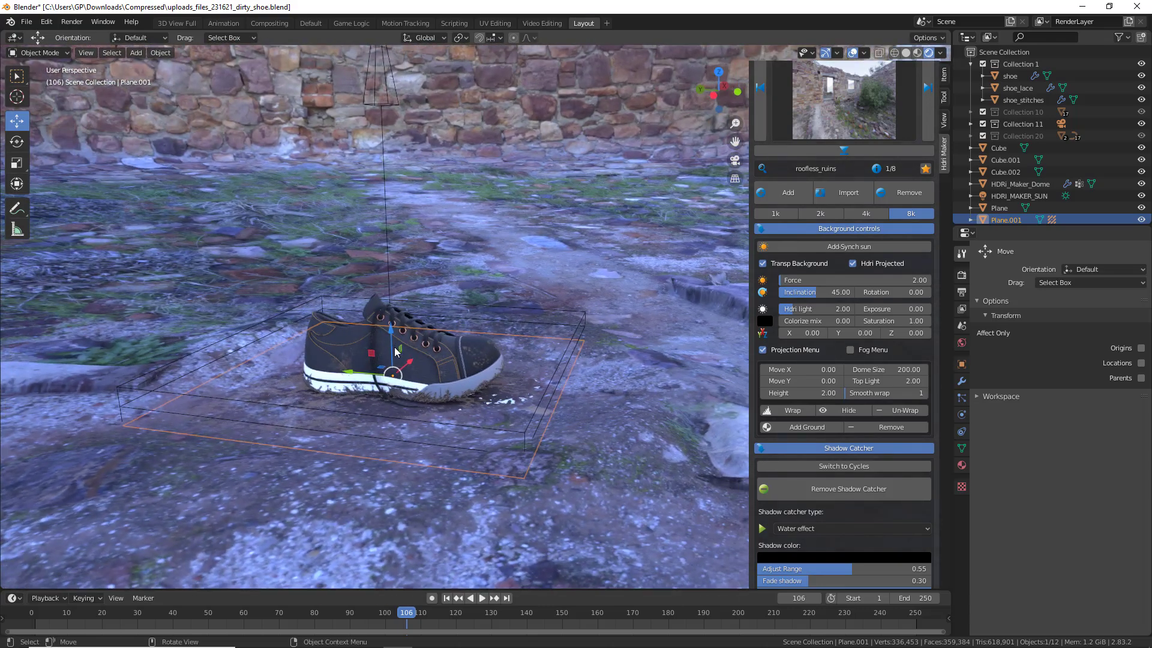
scroll(781, 456, "down", 5)
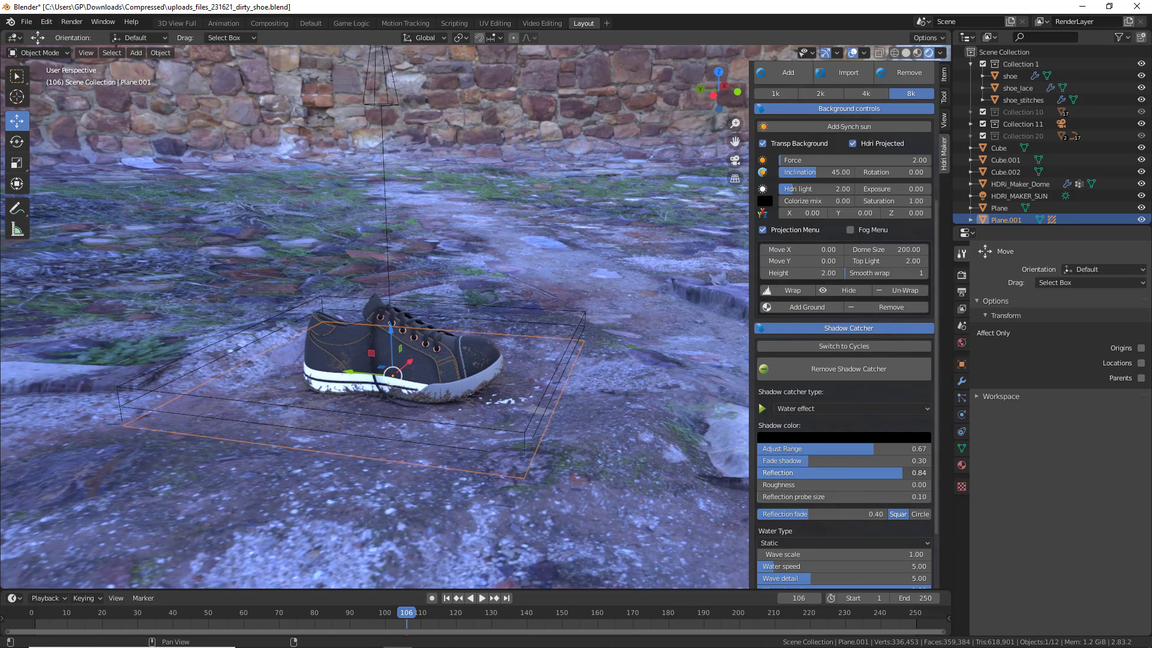
left_click_drag(780, 484, 813, 497)
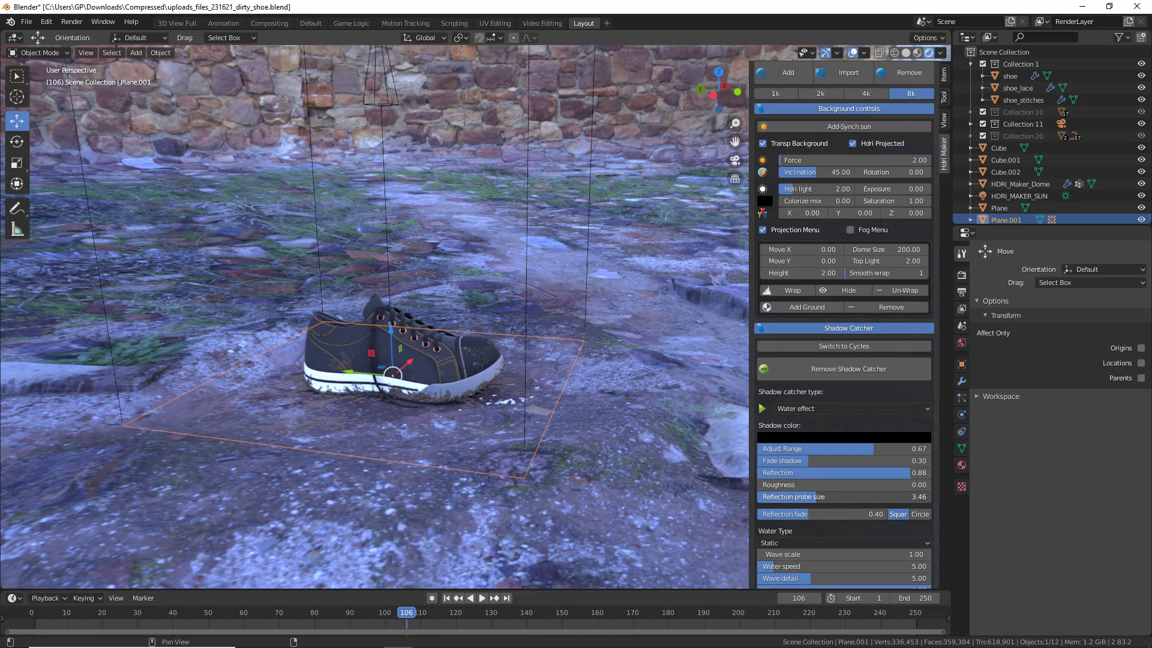
middle_click_drag(520, 355, 312, 228)
scroll(412, 183, "down", 4)
scroll(413, 183, "up", 11)
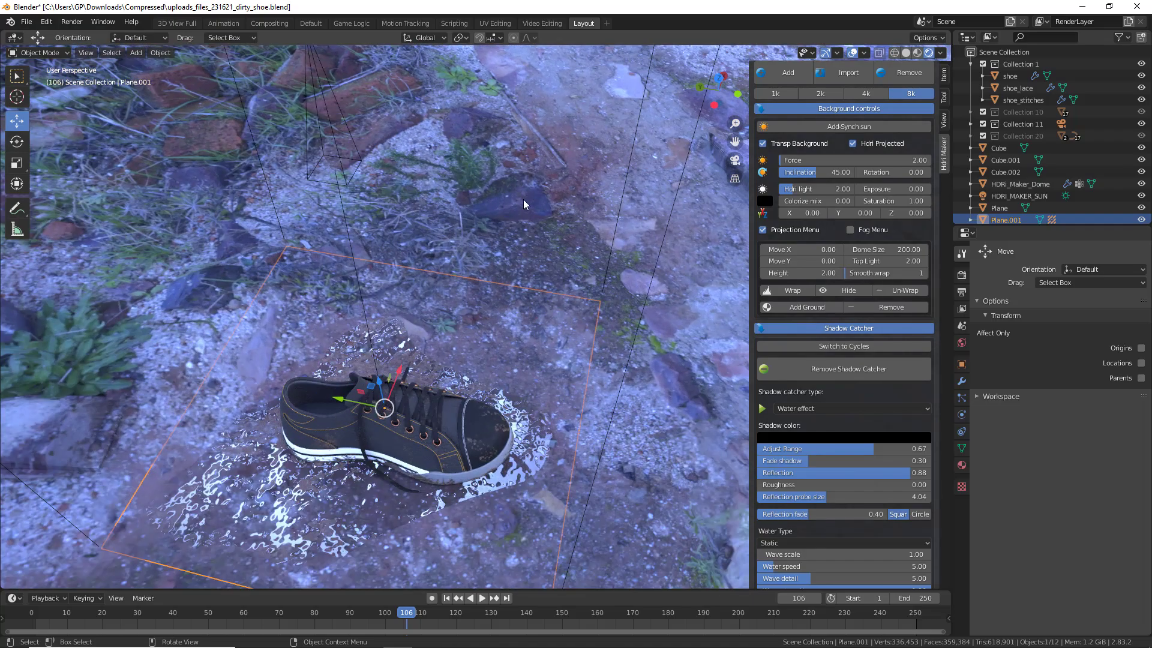
scroll(523, 199, "down", 5)
mouse_move(793, 497)
left_mouse_down()
mouse_move(898, 497)
mouse_move(754, 497)
mouse_move(777, 497)
left_mouse_up()
middle_click_drag(589, 403, 543, 361)
scroll(462, 355, "up", 5)
scroll(849, 481, "down", 3)
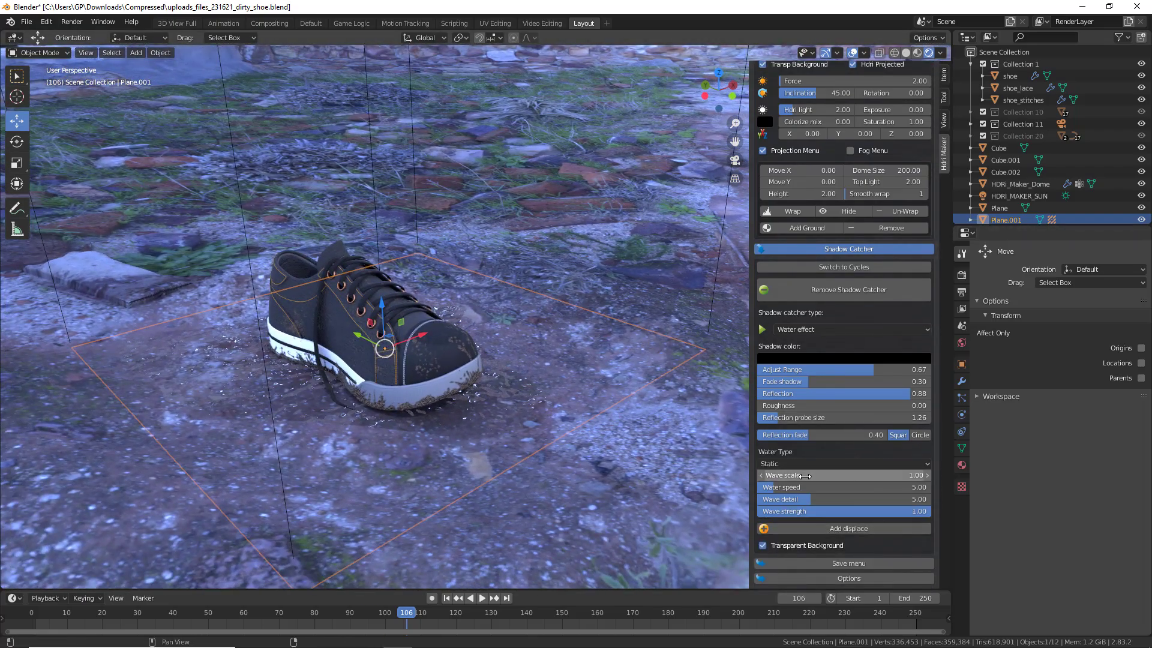
- Switch the Water Type to Flow and play the animation to view the moving water around the shoe
left_click(811, 463)
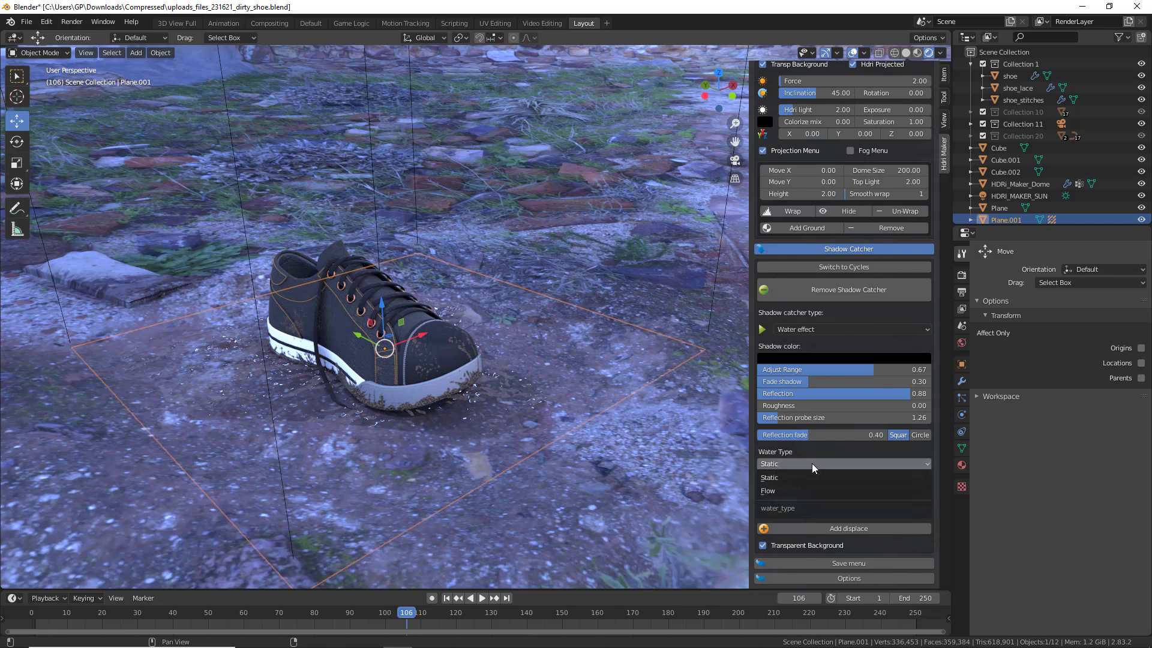
left_click(781, 491)
middle_click_drag(528, 360, 481, 570)
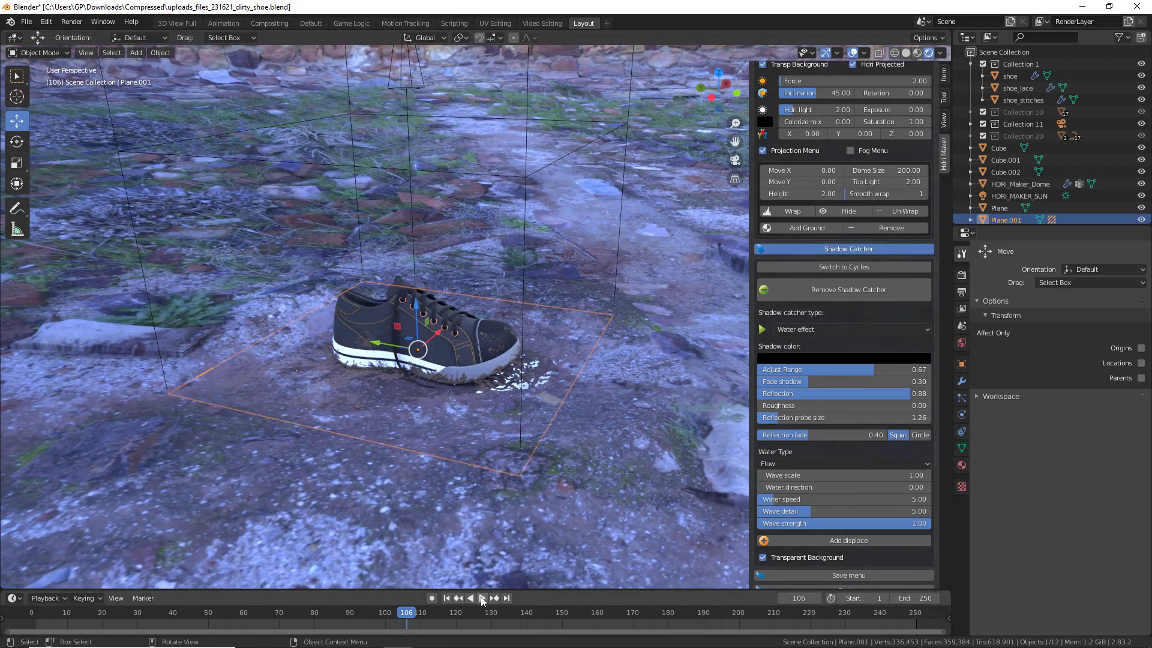
left_click(481, 598)
middle_click_drag(523, 365, 442, 312)
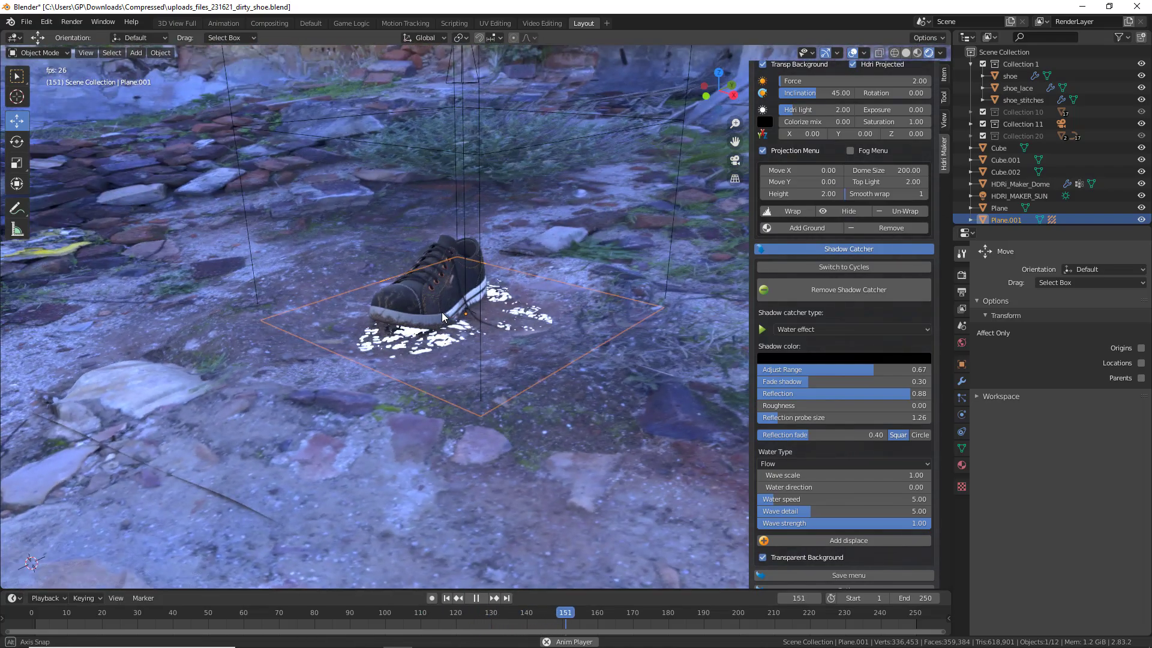
left_click(609, 458)
middle_click_drag(618, 398, 570, 393)
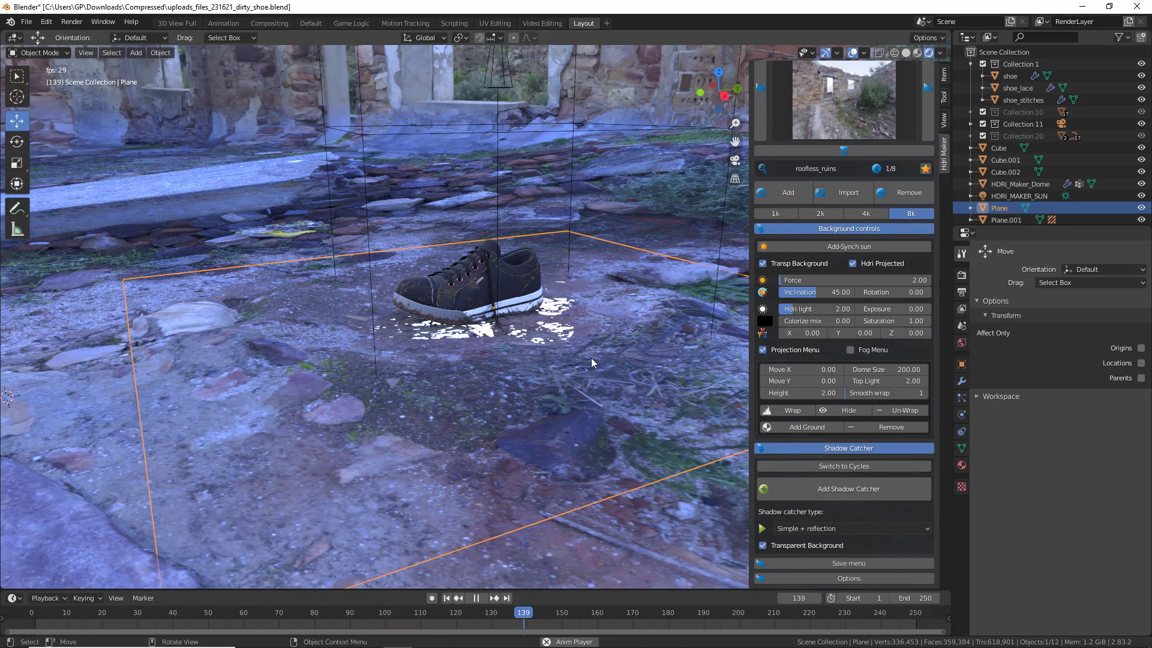
- Set the water plane's Water speed to 17.16, watch the flow and stop the playback
scroll(819, 513, "down", 8)
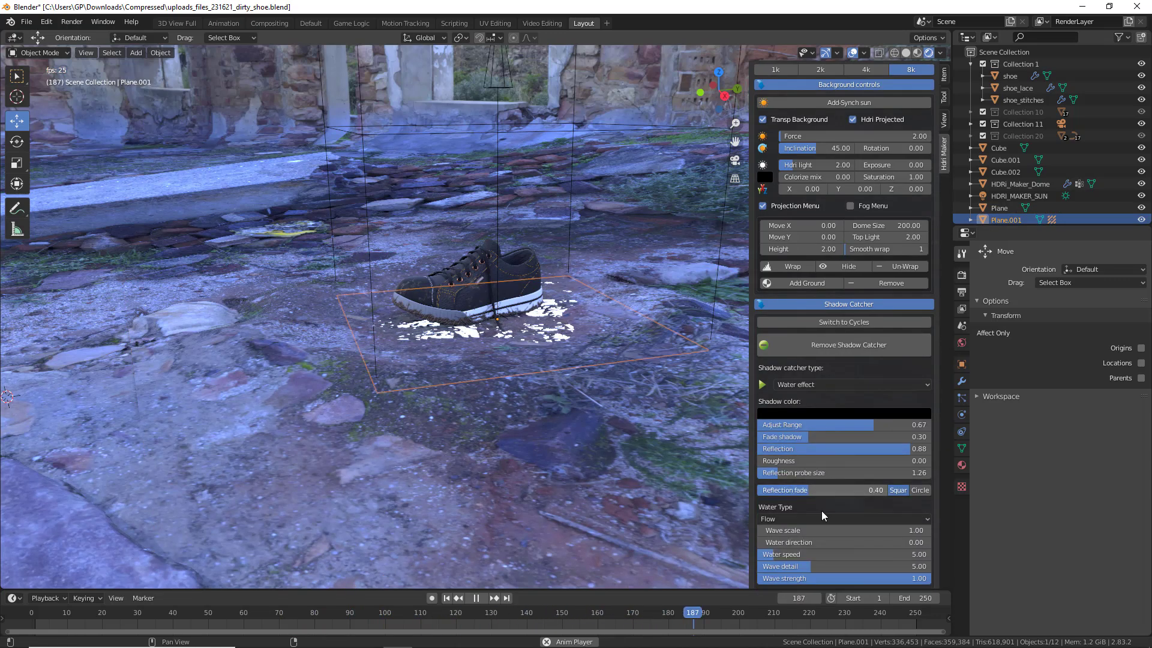
left_click_drag(777, 486, 818, 487)
middle_click_drag(660, 491, 600, 447)
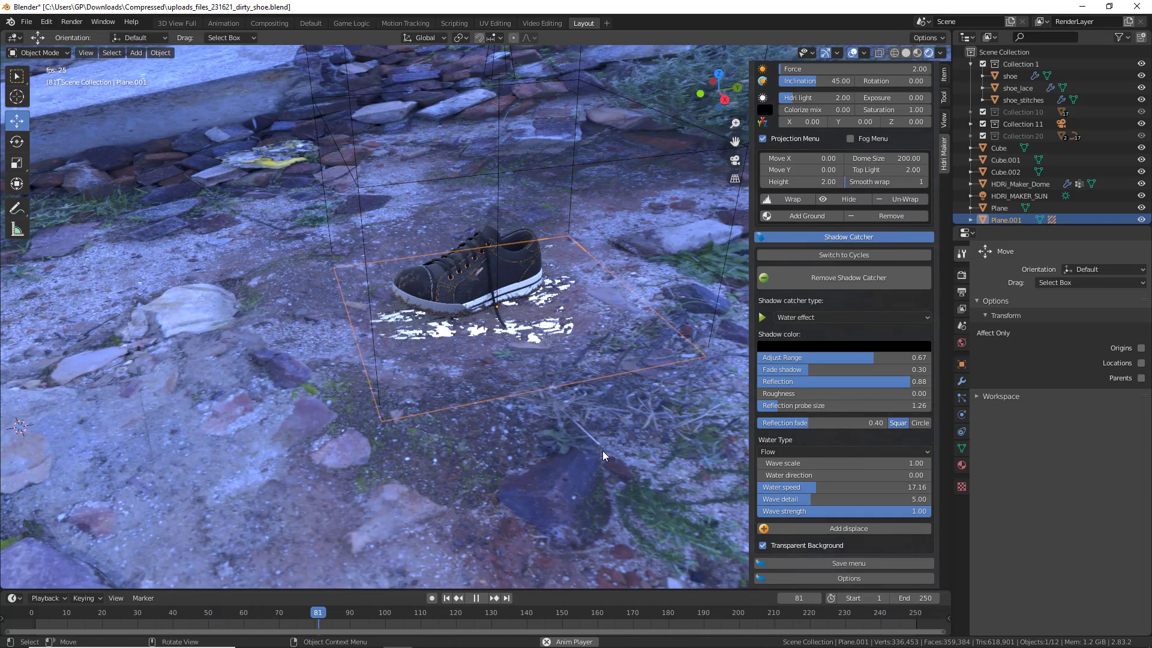
left_click(475, 598)
- Set the Water speed to 3.46 and the Wave detail to 11.08, and inspect the water up close
left_click_drag(795, 487, 846, 503)
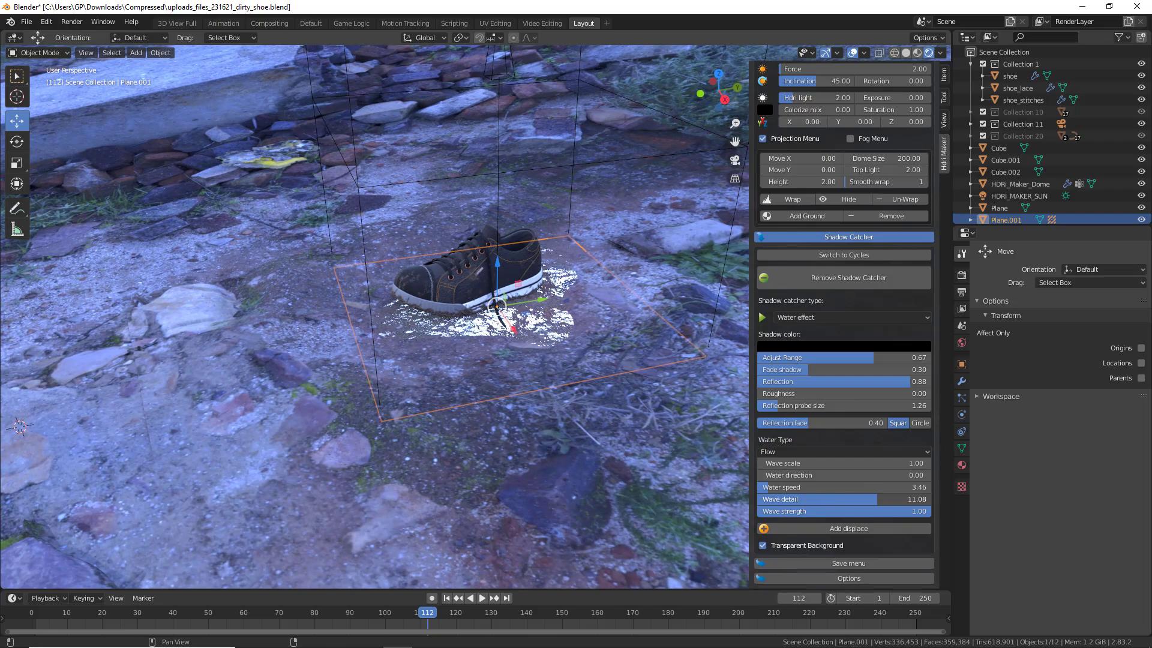
scroll(553, 332, "up", 8)
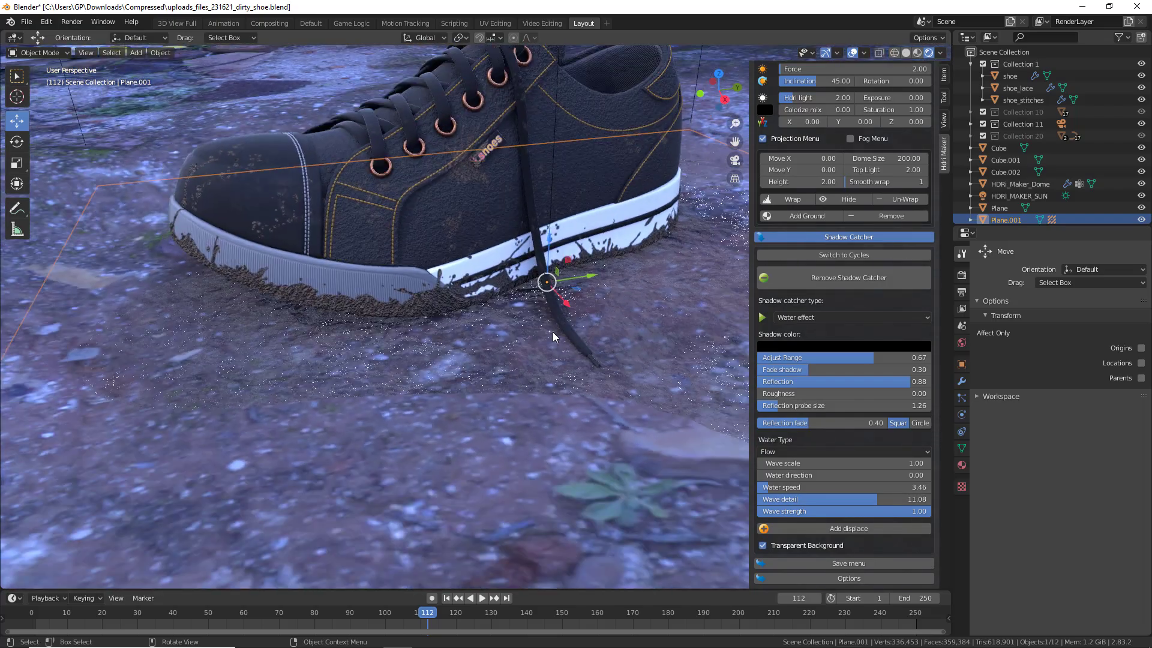
scroll(534, 385, "down", 10)
scroll(533, 360, "up", 5)
middle_click_drag(544, 346, 545, 348)
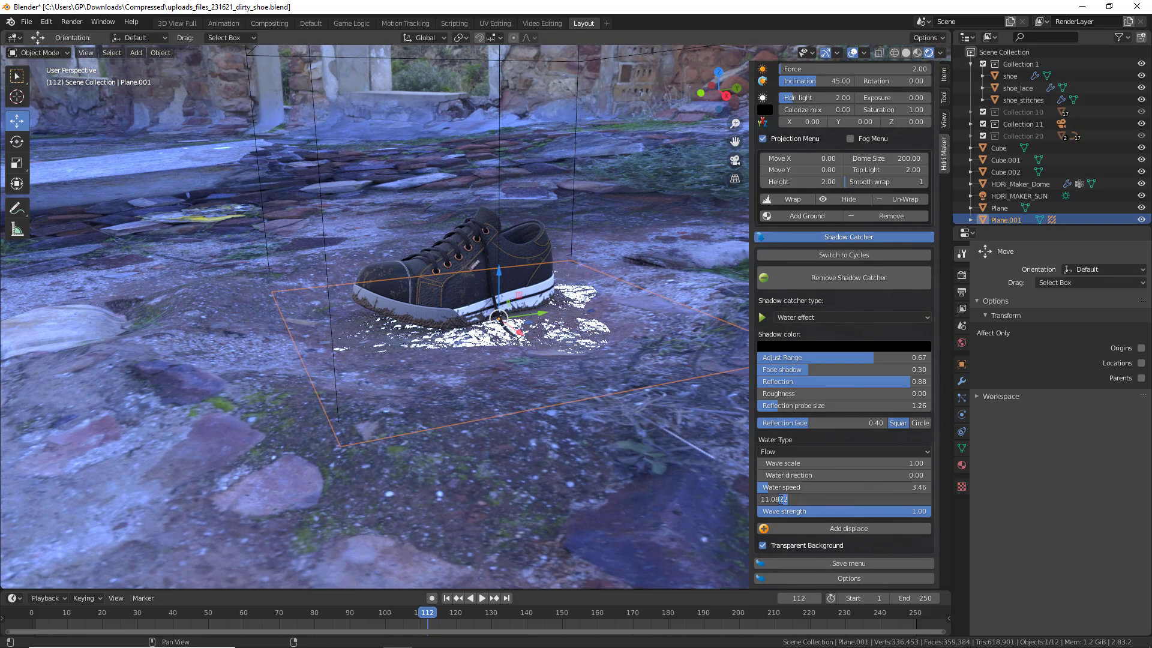
- Lower the water plane's Wave detail and Wave strength, and deselect all objects
key("Return")
left_click_drag(797, 503, 737, 499)
left_click_drag(864, 510, 834, 510)
middle_click_drag(593, 452, 744, 456)
left_click(527, 479)
middle_click_drag(527, 479, 334, 400)
left_click(610, 441)
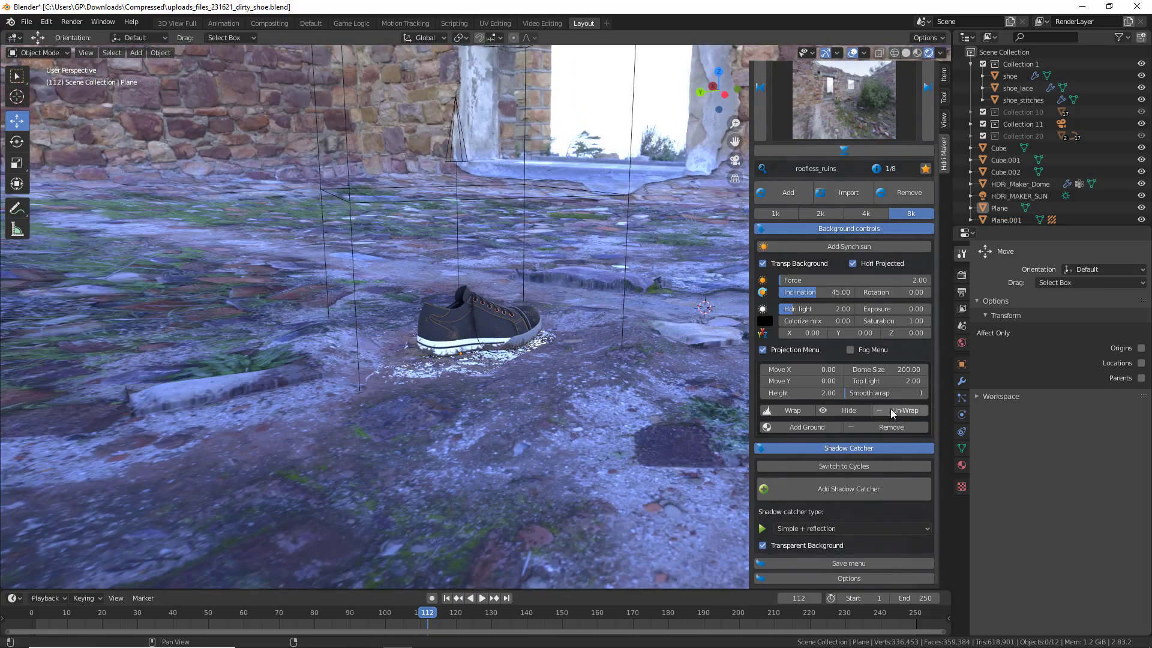
- Turn on the scene fog with Density 1.17, Level 0.55, Emission 0.52, Patches 0.94 and Wind force 0.35
left_click(850, 349)
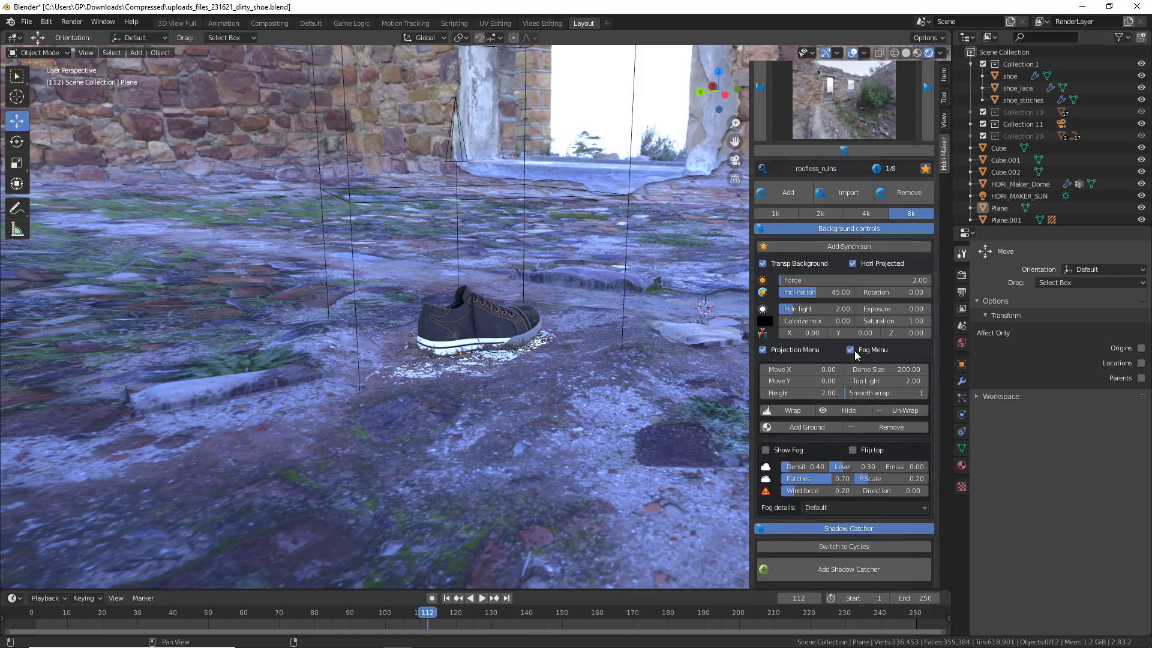
left_click(766, 450)
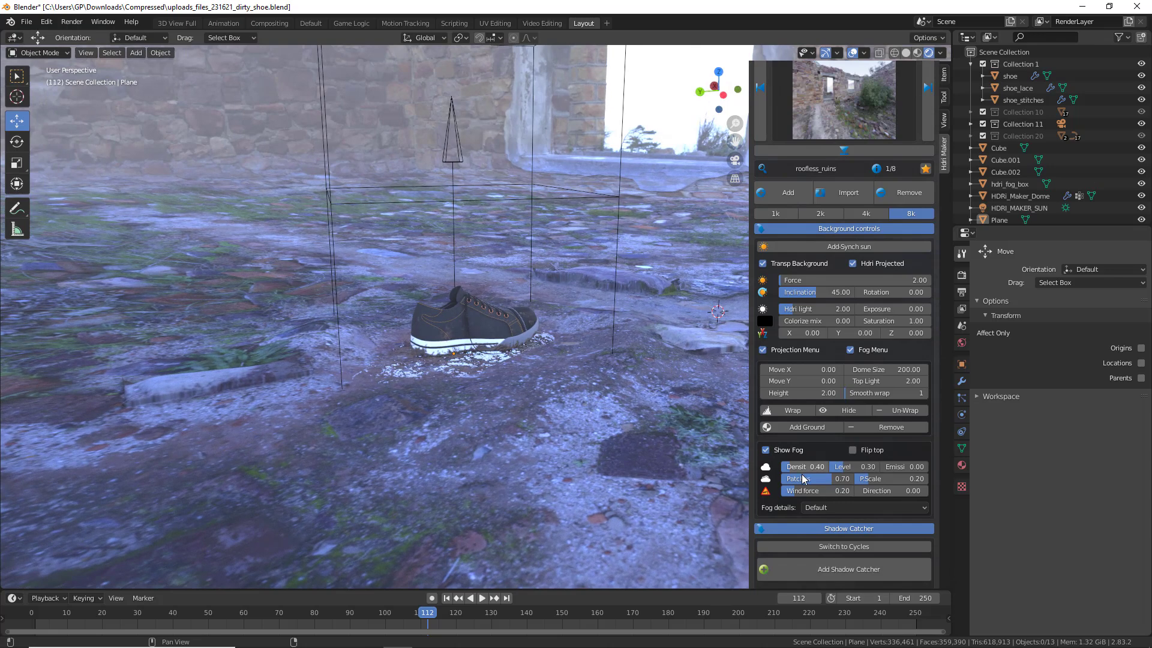
left_click_drag(804, 478, 839, 478)
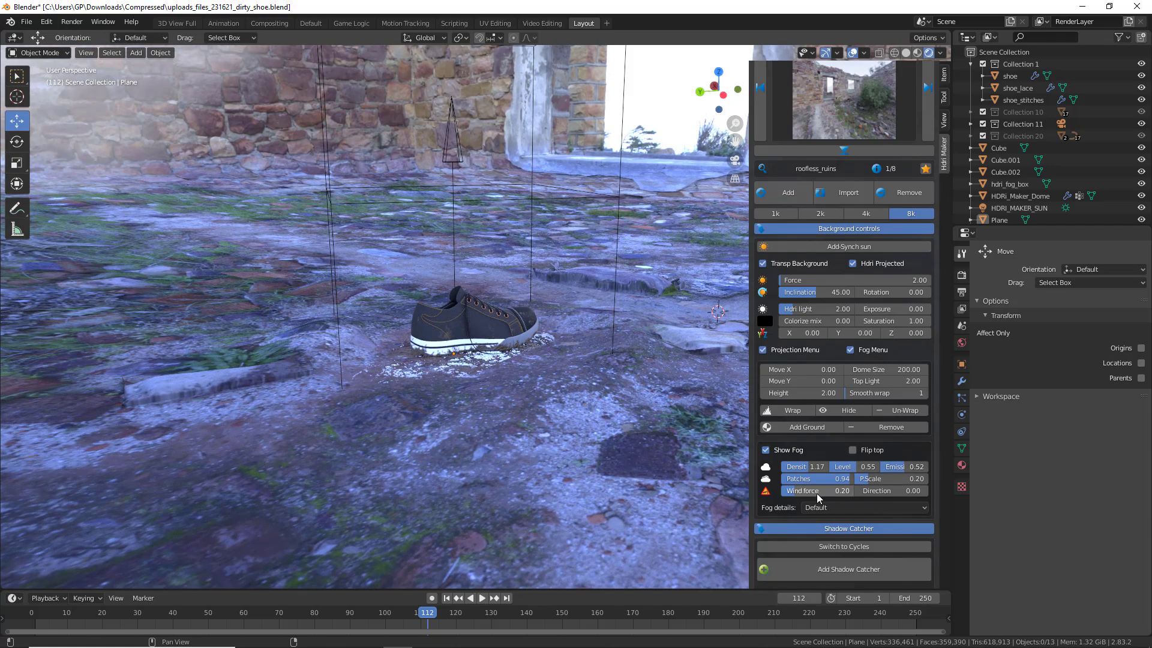
left_click_drag(795, 491, 805, 490)
- Play the animation and examine the drifting fog around the ruins and the shoe from several angles
middle_click_drag(621, 379, 461, 358)
left_click(481, 598)
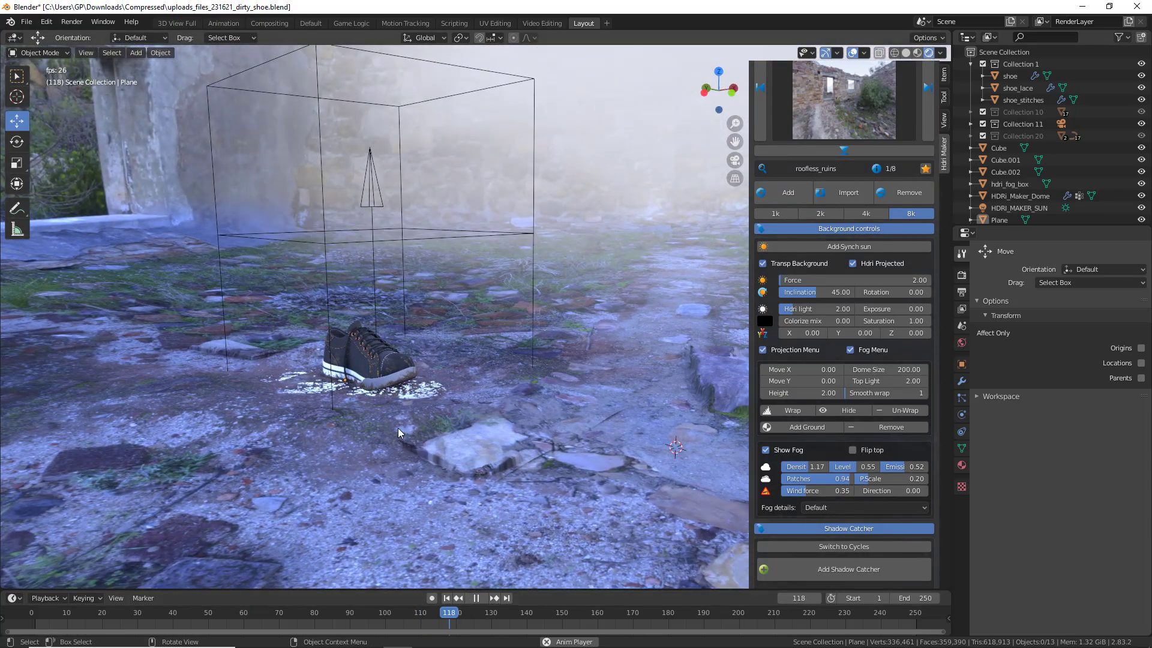
middle_click_drag(399, 430, 473, 394)
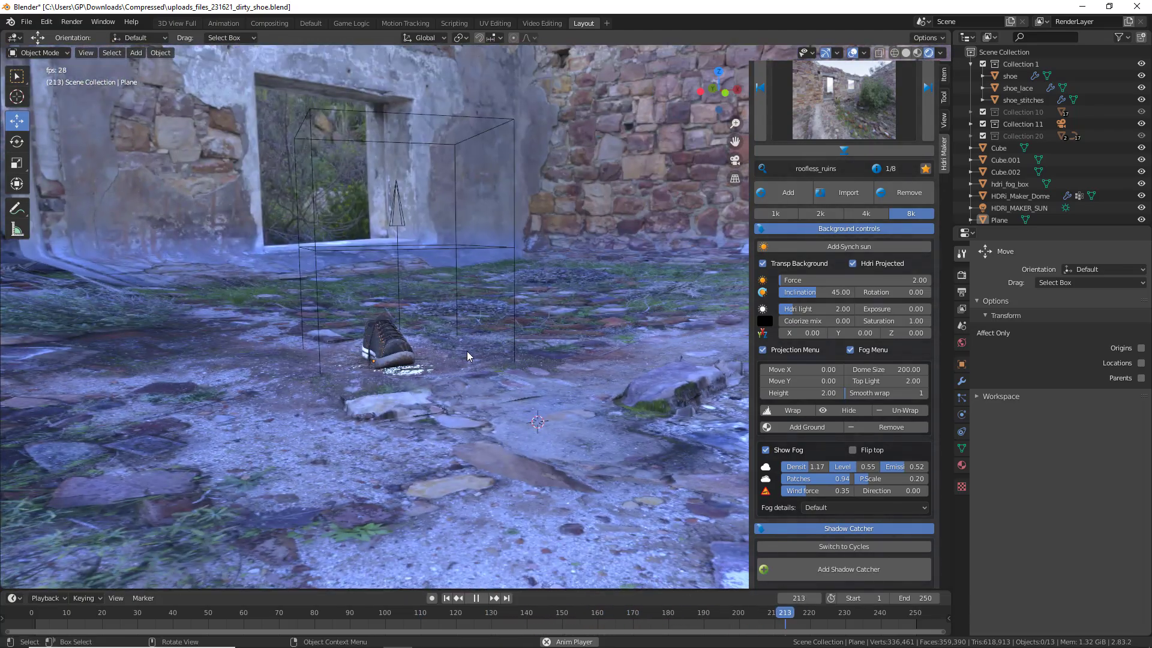
middle_click_drag(459, 303, 355, 360)
scroll(358, 355, "down", 5)
scroll(390, 330, "up", 8)
middle_click_drag(409, 315, 543, 255)
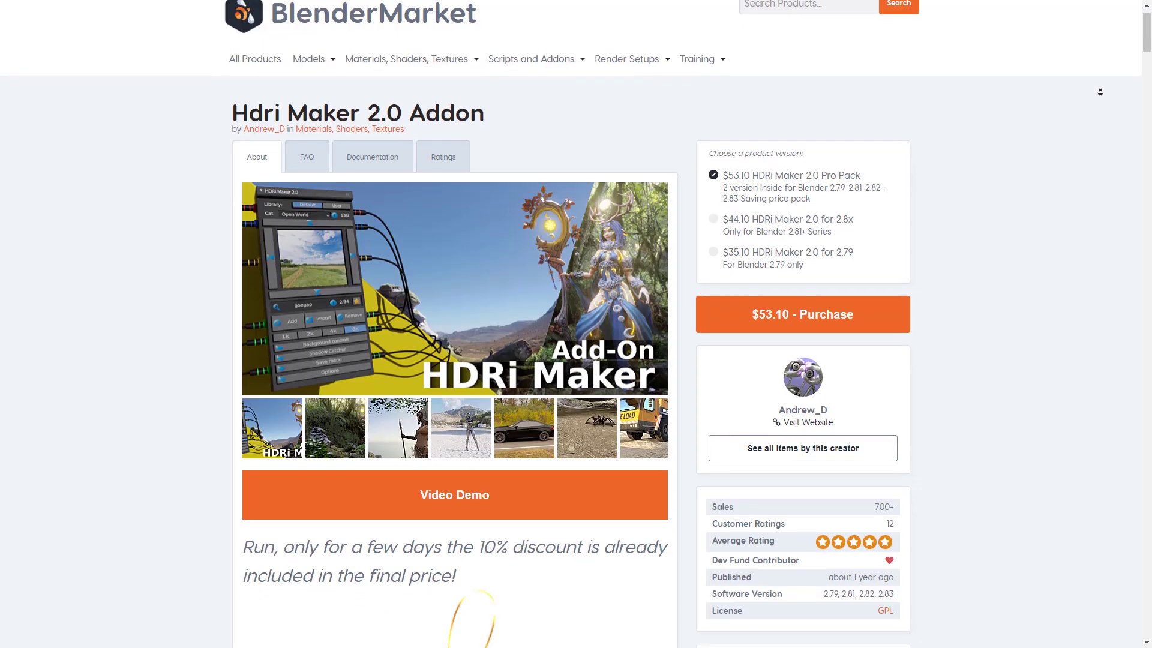
- Look through the Hdri Maker 2.0 Addon product page on BlenderMarket
scroll(1100, 92, "down", 3)
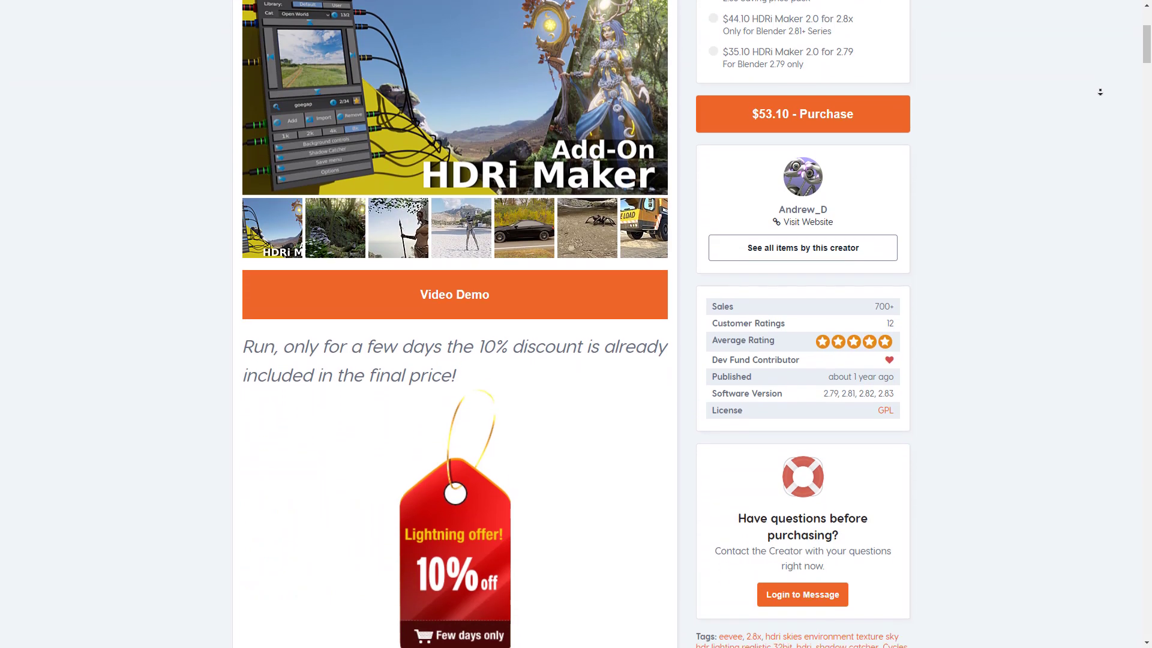